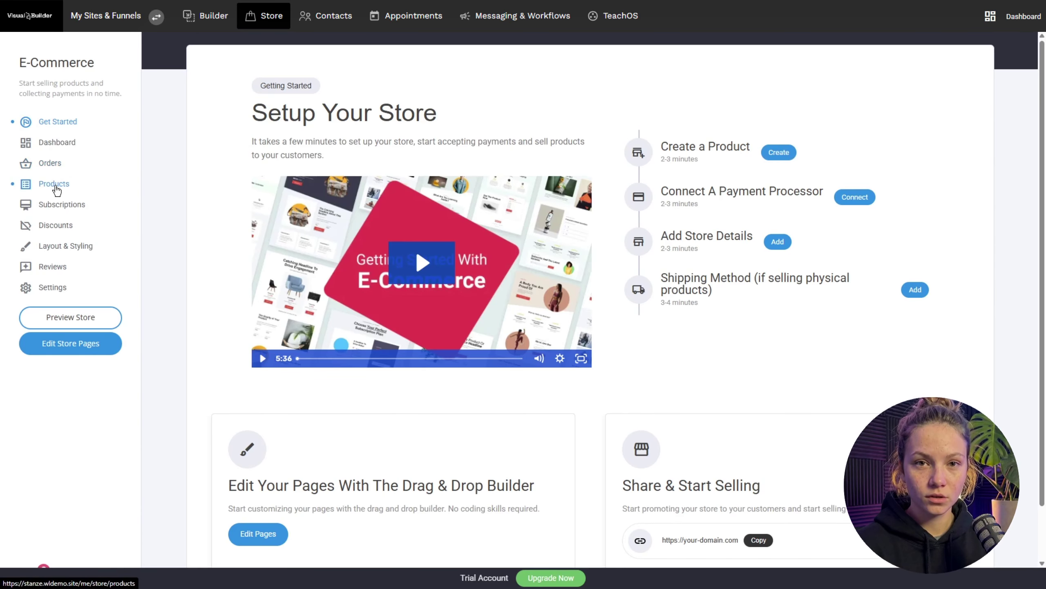
Add a new product of the Service type to the store and title it "Service One"
{"action": "left_click", "coordinate": [55, 187]}
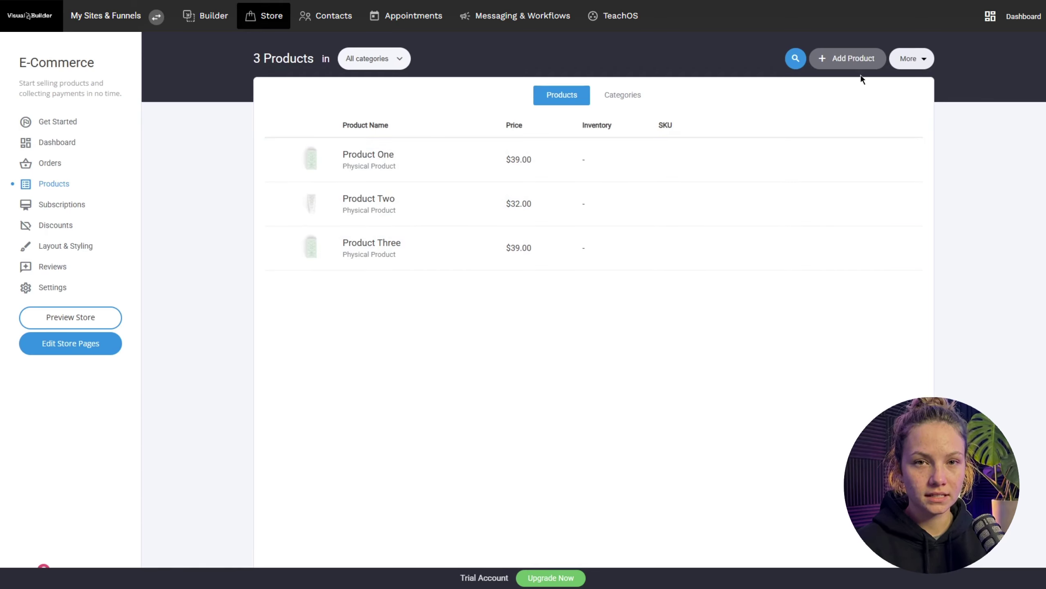
{"action": "left_click", "coordinate": [862, 59]}
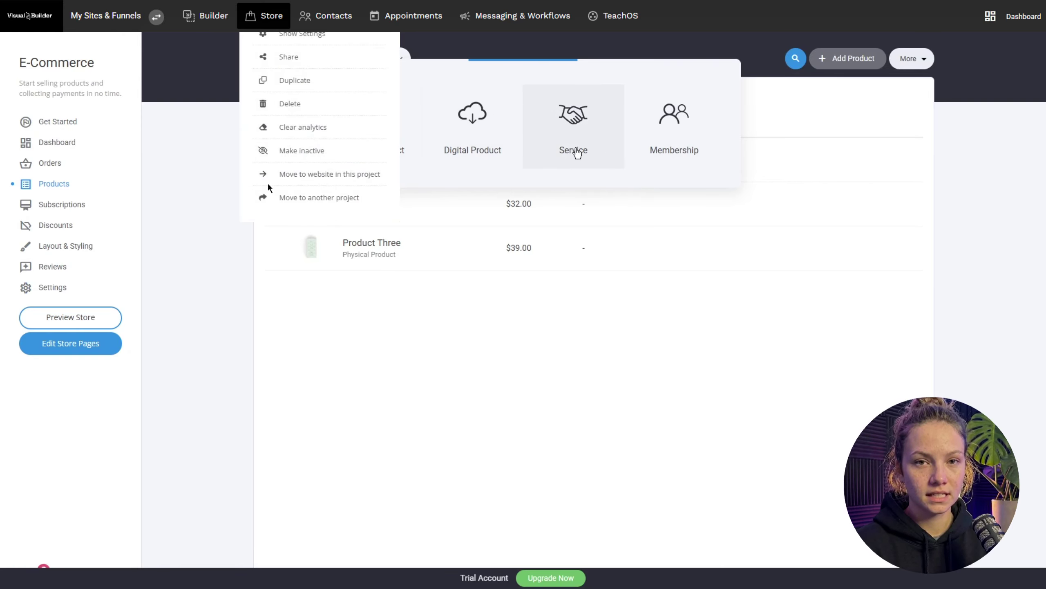
{"action": "left_click", "coordinate": [582, 140]}
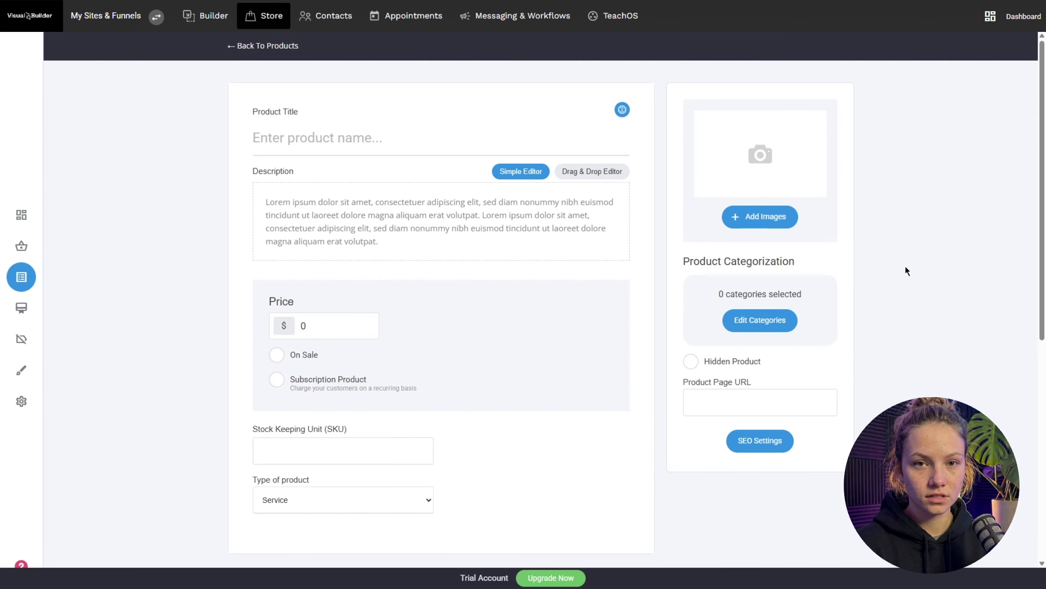
{"action": "left_click", "coordinate": [383, 145]}
{"action": "type", "text": "Service O"}
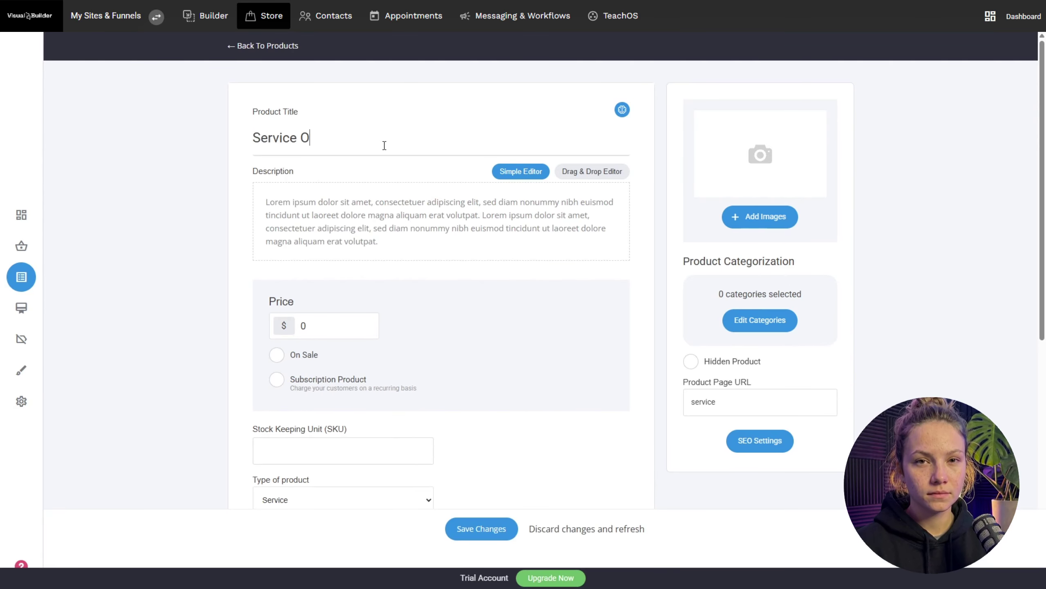
{"action": "type", "text": "ne"}
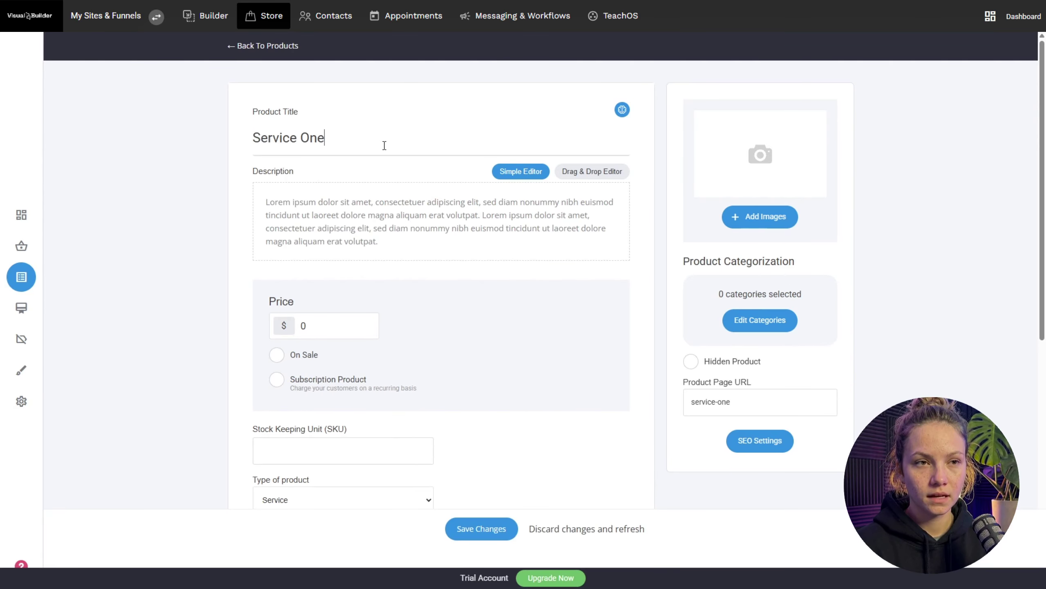
Add the yellow blob picture from the Images folder as the product image of Service One
{"action": "left_click", "coordinate": [771, 215]}
{"action": "left_click", "coordinate": [843, 75]}
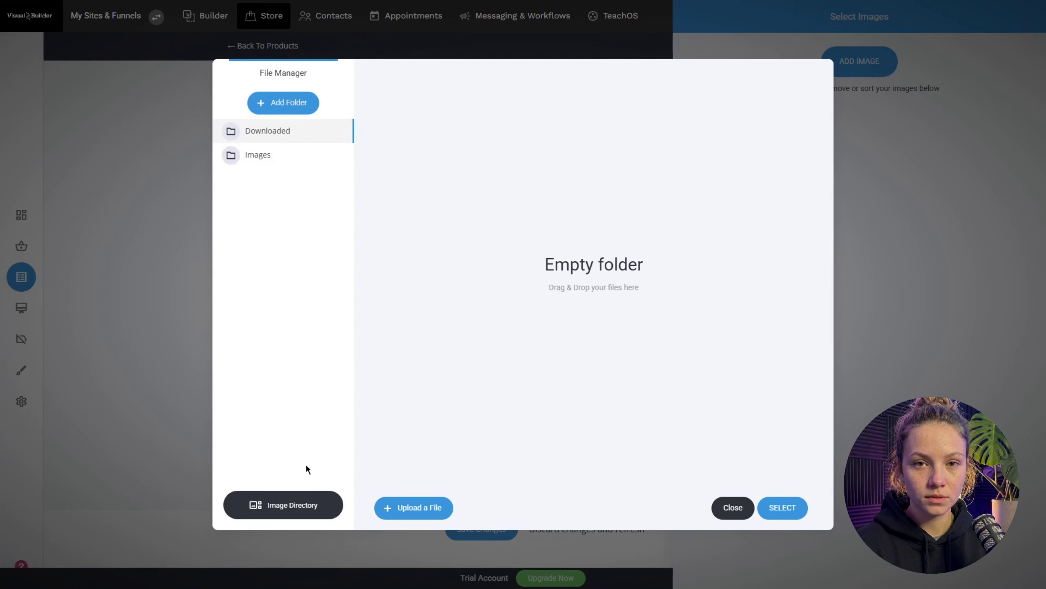
{"action": "left_click", "coordinate": [280, 156]}
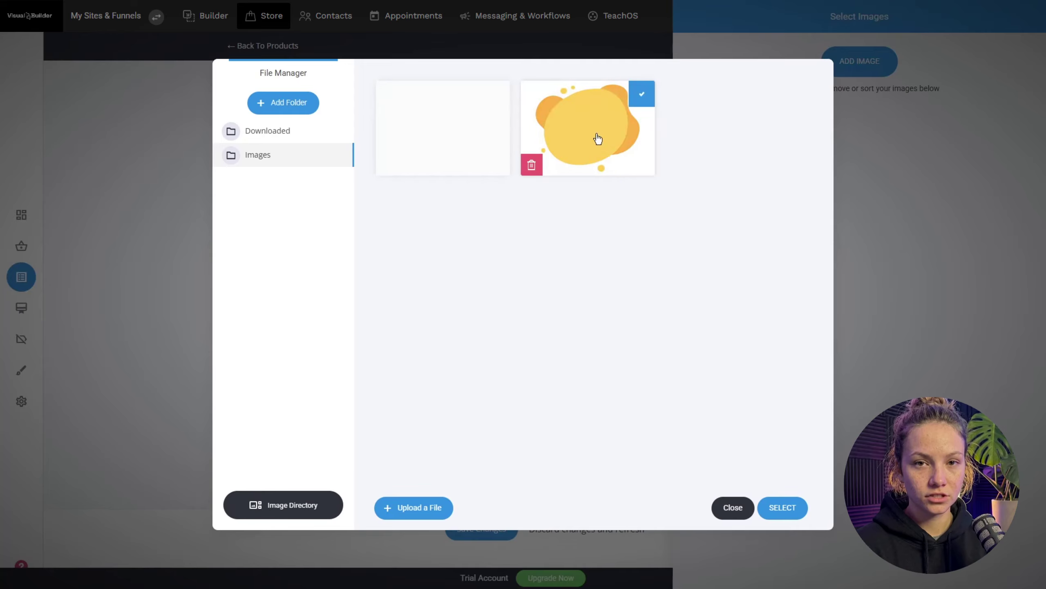
{"action": "left_click", "coordinate": [626, 154]}
{"action": "left_click", "coordinate": [782, 507]}
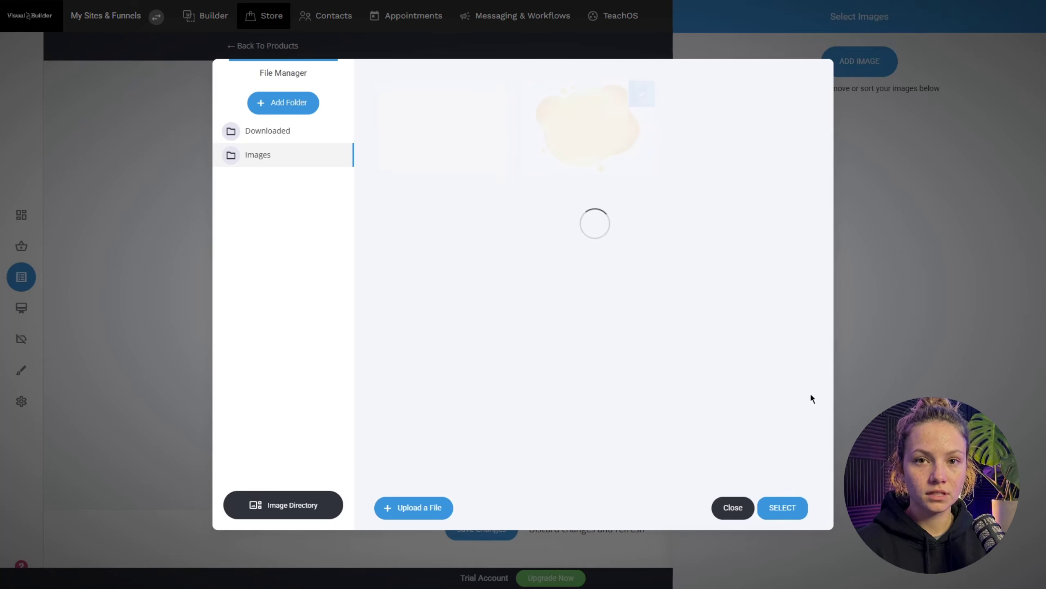
{"action": "left_click", "coordinate": [589, 216]}
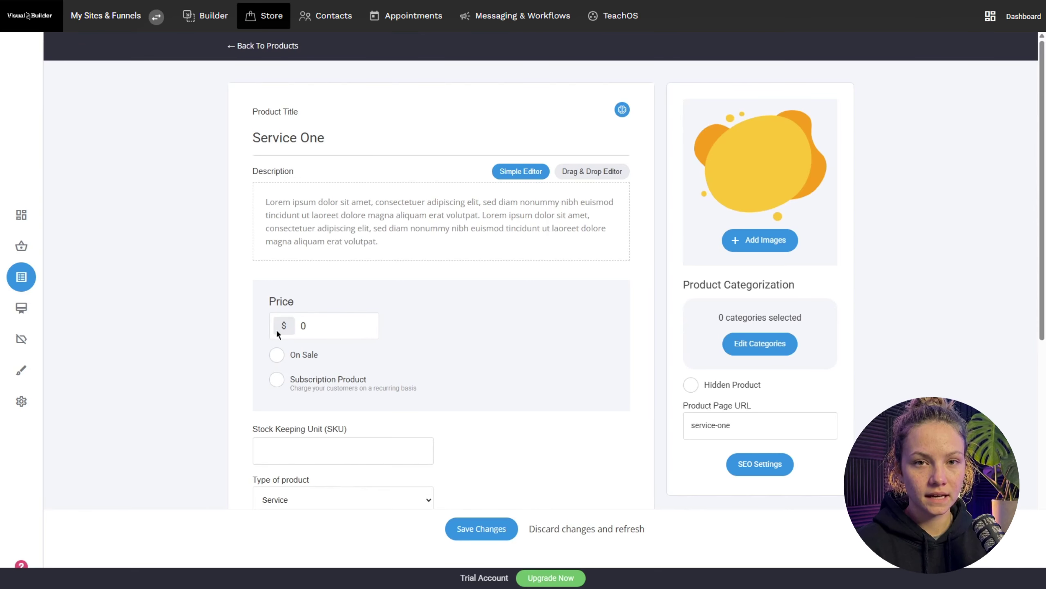
Put Service One on sale with a price of $129 and a sale price of $99
{"action": "triple_click", "coordinate": [334, 210]}
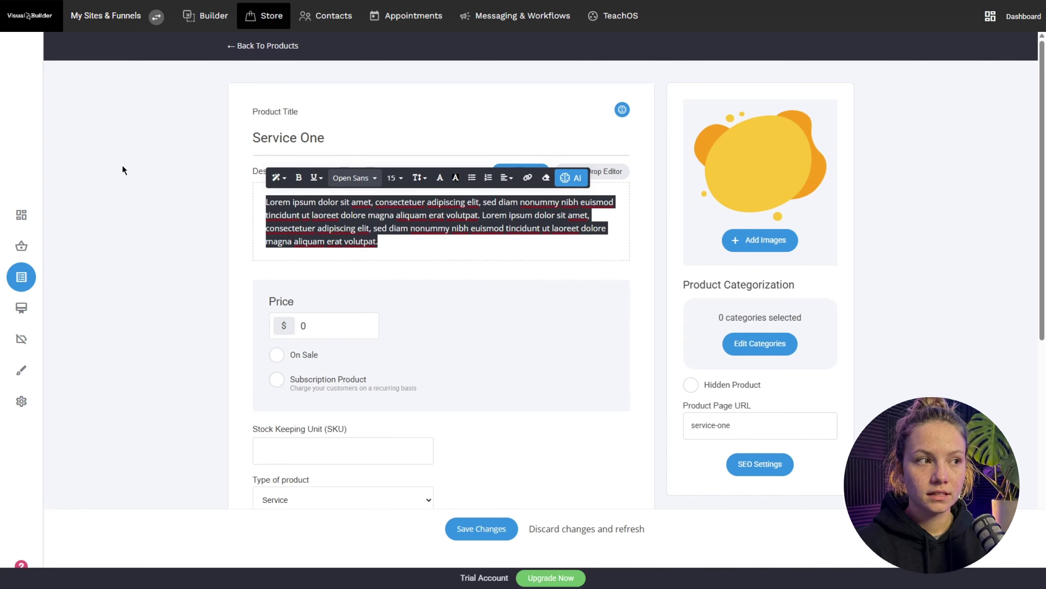
{"action": "left_click", "coordinate": [158, 193]}
{"action": "key", "text": "Tab"}
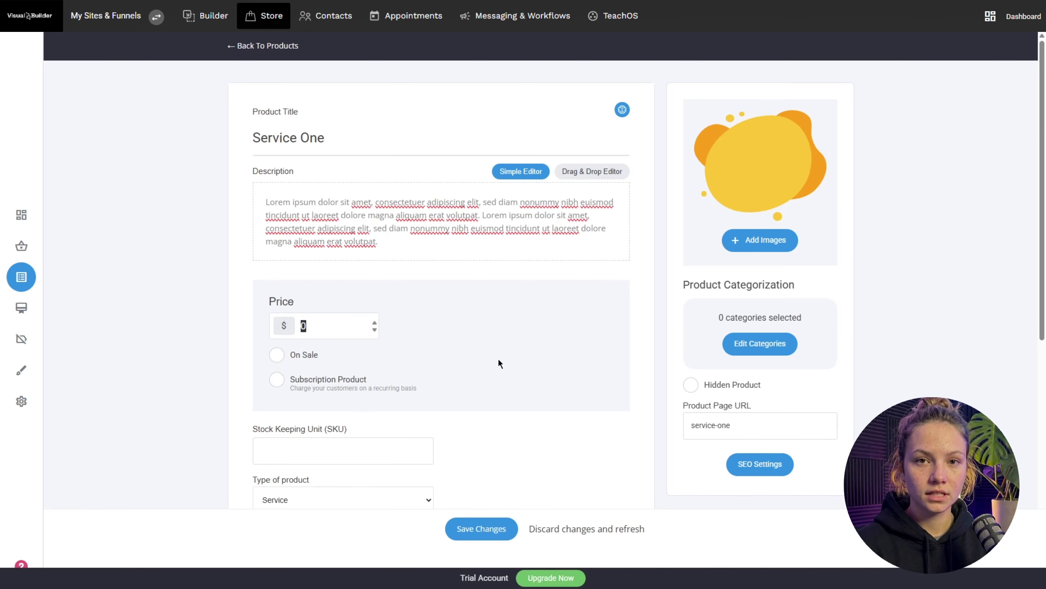
{"action": "type", "text": "99"}
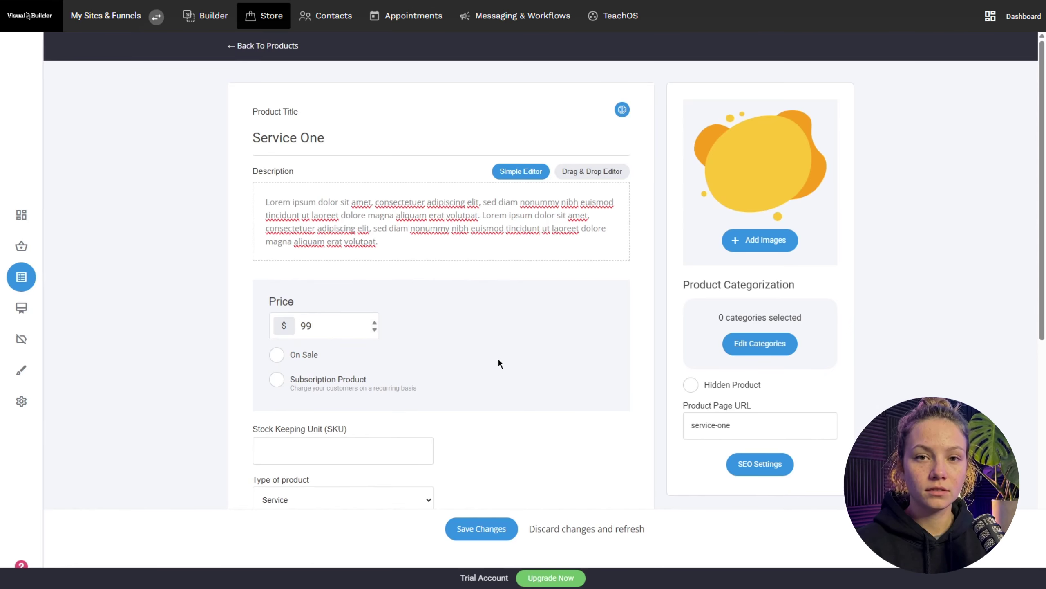
{"action": "left_click", "coordinate": [307, 354]}
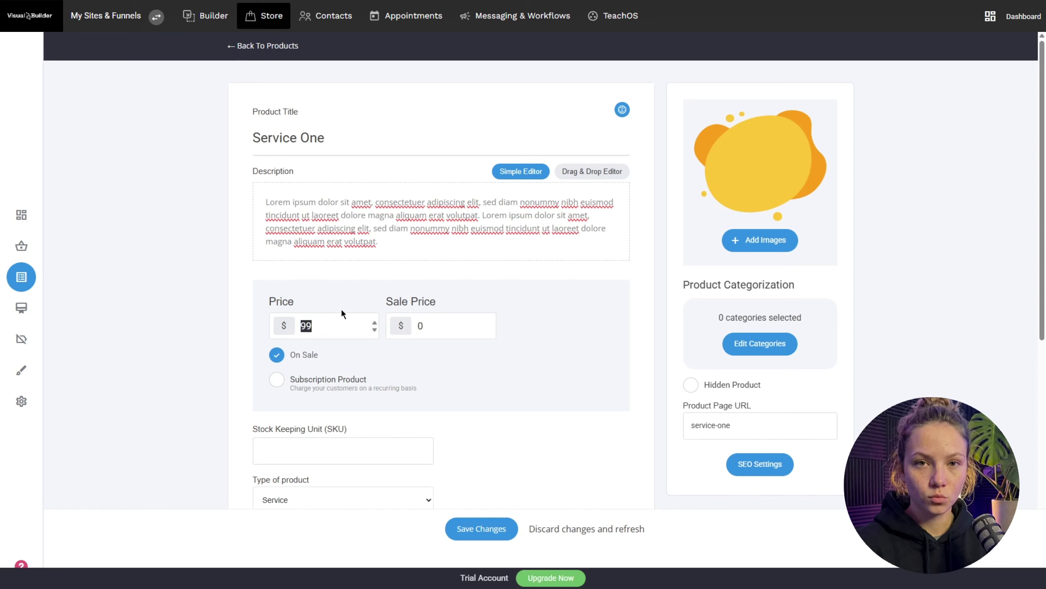
{"action": "type", "text": "129"}
{"action": "key", "text": "Tab"}
{"action": "type", "text": "9"}
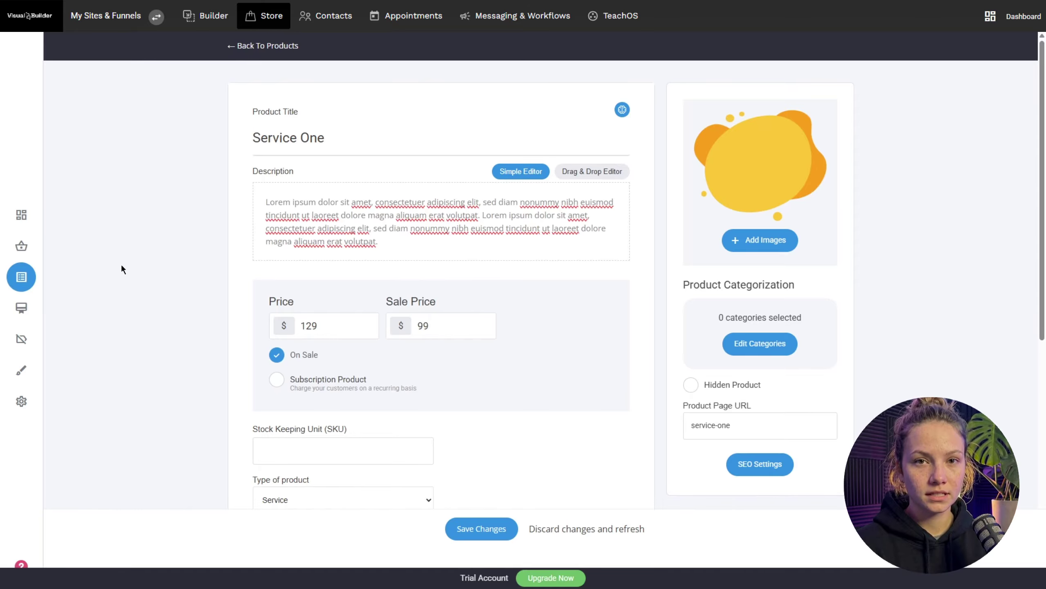
Examine the billing cycle choices offered for turning Service One into a subscription product, leaving the subscription unset
{"action": "left_click", "coordinate": [317, 389]}
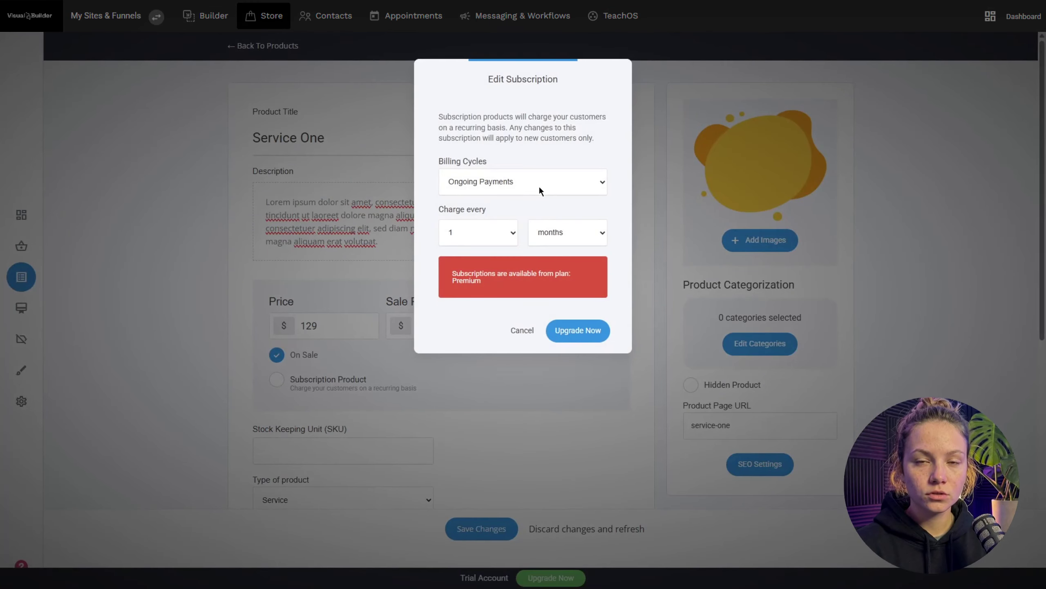
{"action": "left_click", "coordinate": [539, 184]}
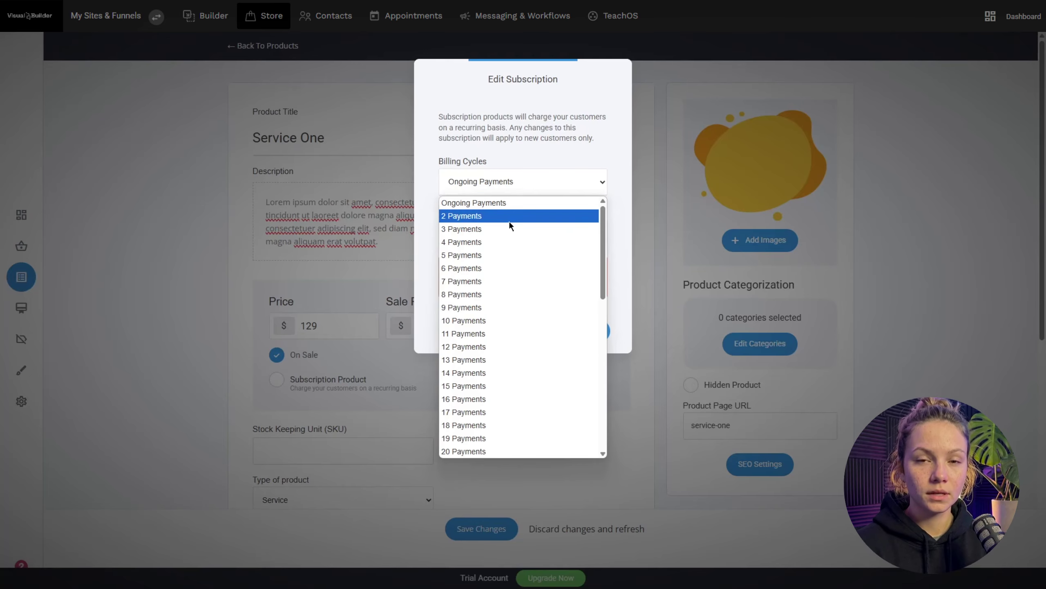
{"action": "left_click", "coordinate": [552, 134]}
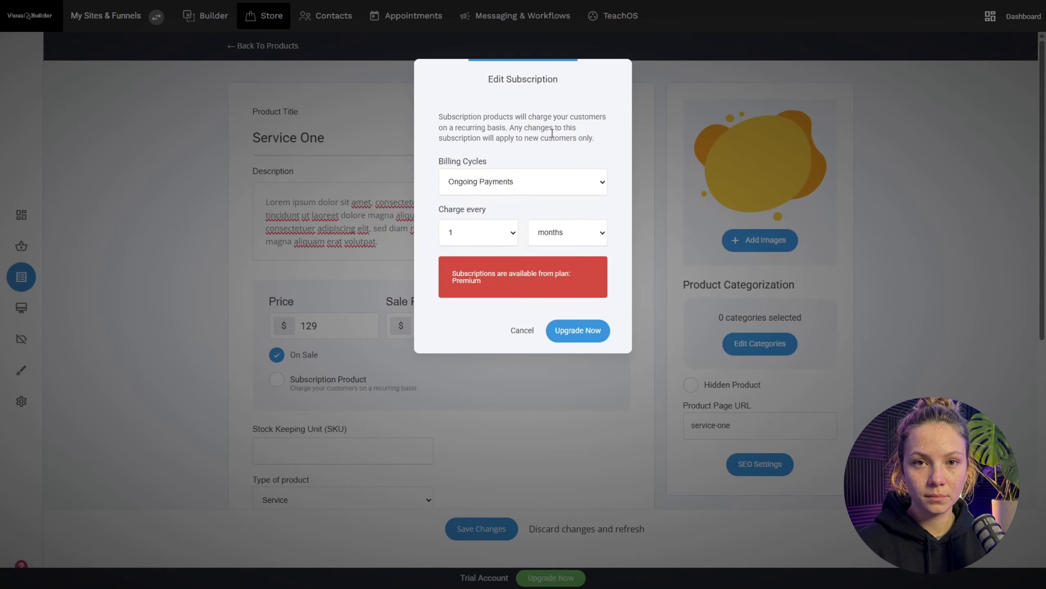
{"action": "left_click", "coordinate": [509, 192]}
{"action": "scroll", "coordinate": [523, 321], "scroll_direction": "down", "scroll_amount": 5}
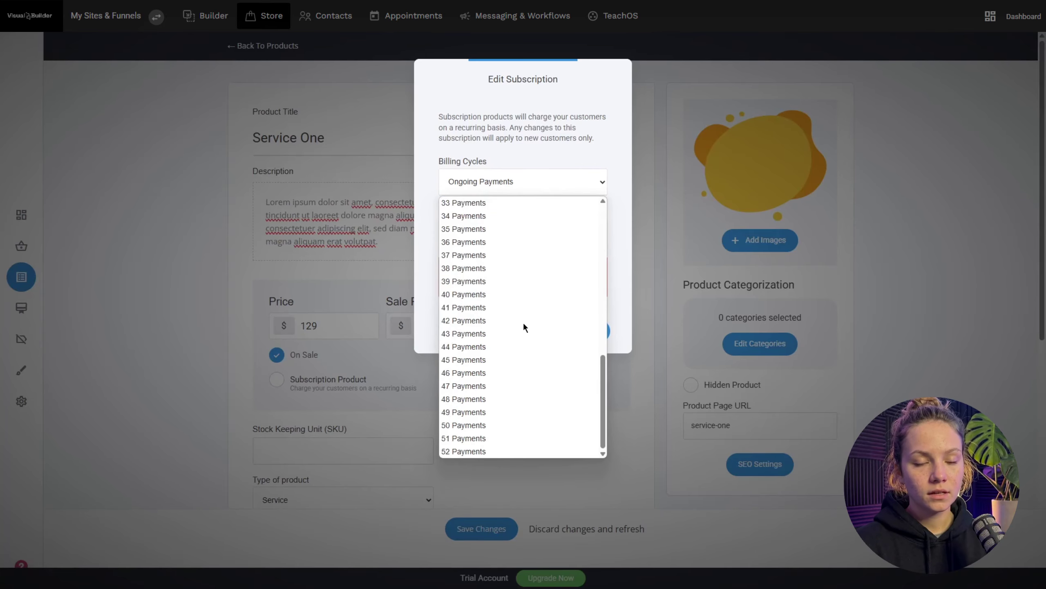
{"action": "scroll", "coordinate": [523, 321], "scroll_direction": "up", "scroll_amount": 5}
{"action": "left_click", "coordinate": [556, 160]}
{"action": "left_click", "coordinate": [522, 330]}
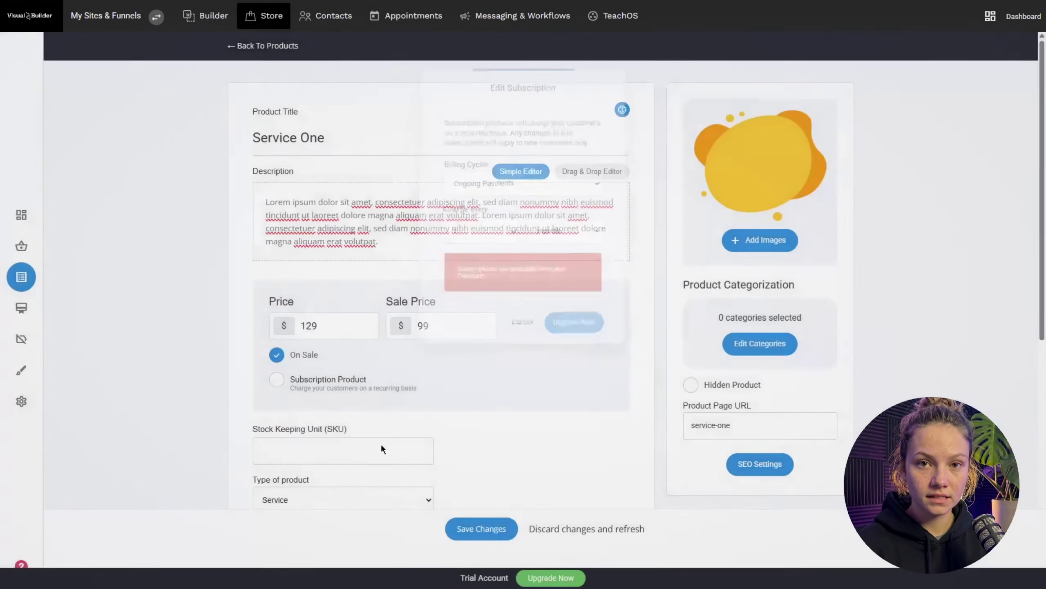
Save the Service One product with its inventory, variation, question and tag options left at their defaults
{"action": "scroll", "coordinate": [214, 274], "scroll_direction": "down", "scroll_amount": 5}
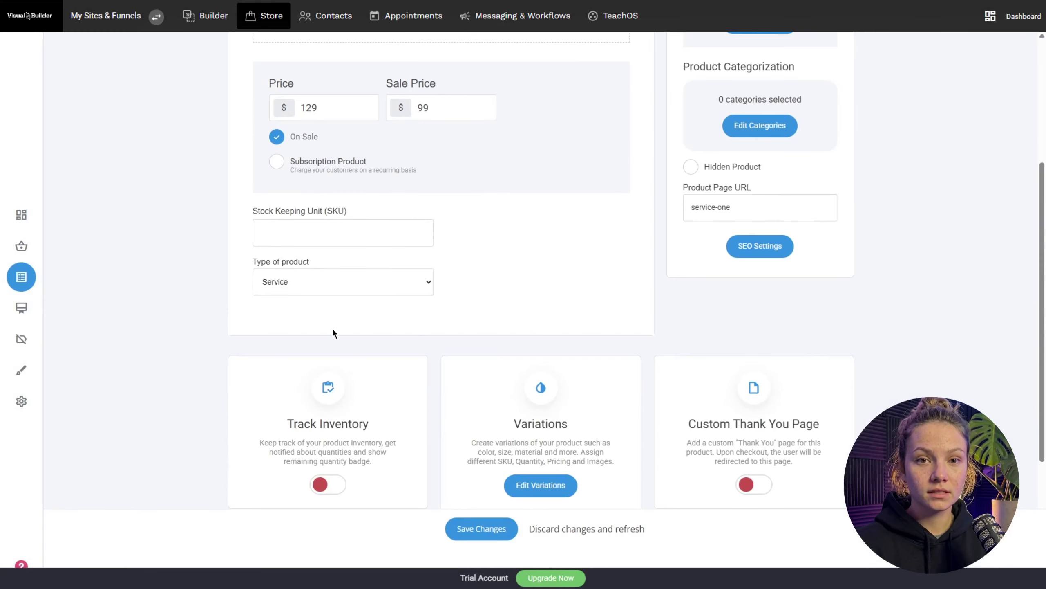
{"action": "scroll", "coordinate": [428, 235], "scroll_direction": "down", "scroll_amount": 4}
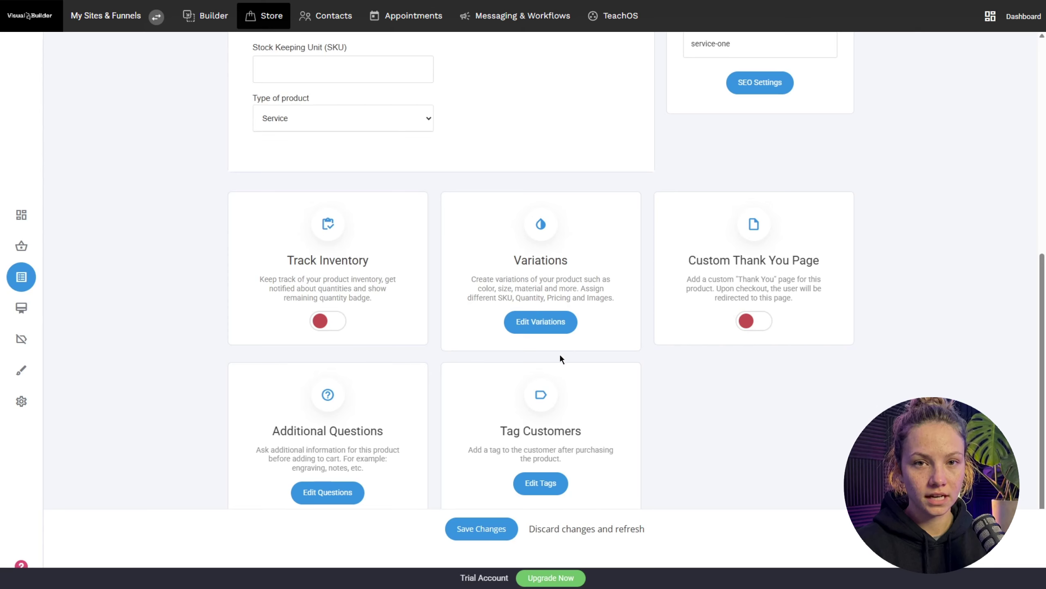
{"action": "scroll", "coordinate": [451, 473], "scroll_direction": "down", "scroll_amount": 1}
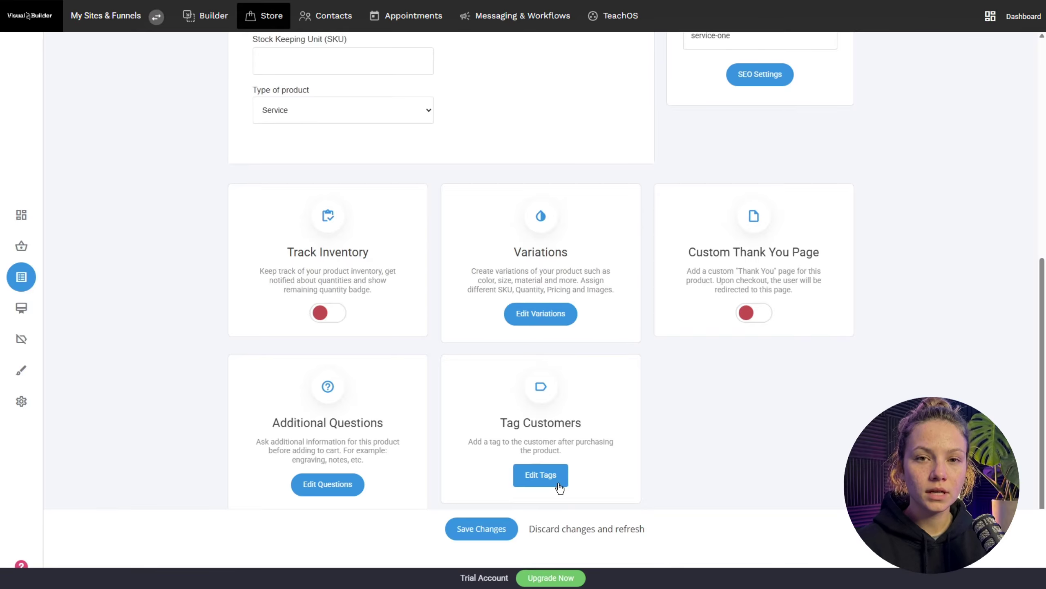
{"action": "scroll", "coordinate": [560, 489], "scroll_direction": "up", "scroll_amount": 2}
{"action": "scroll", "coordinate": [559, 489], "scroll_direction": "down", "scroll_amount": 2}
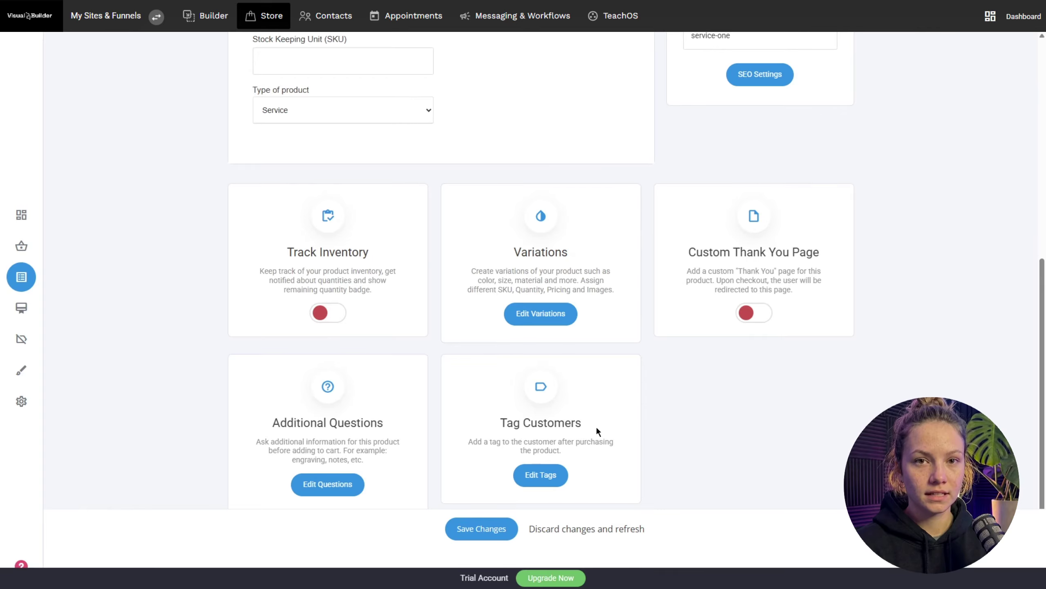
{"action": "left_click", "coordinate": [482, 530]}
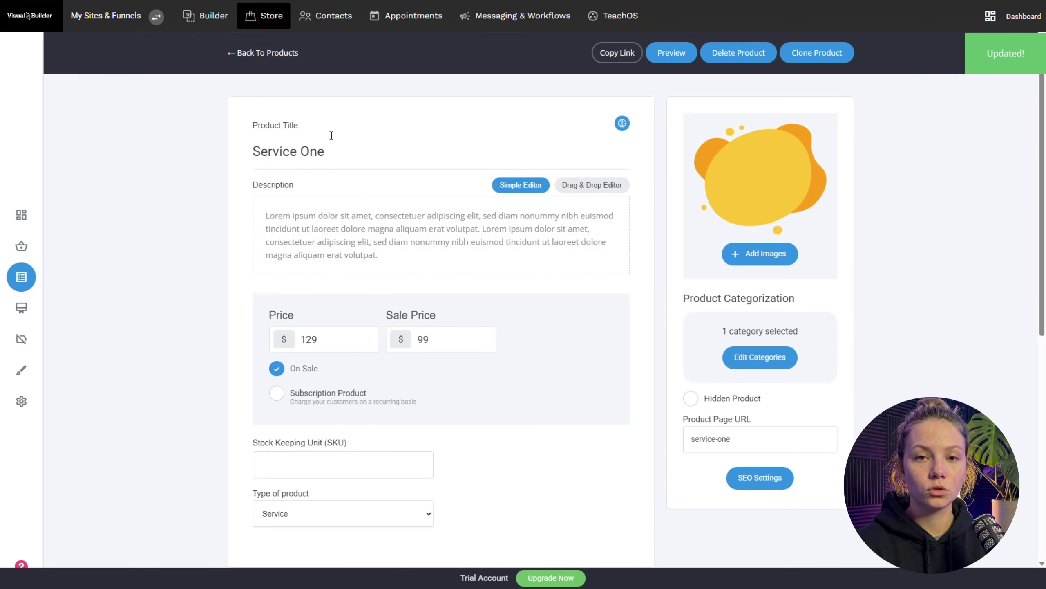
Preview the Service One store page and return to the product list
{"action": "left_click", "coordinate": [673, 58]}
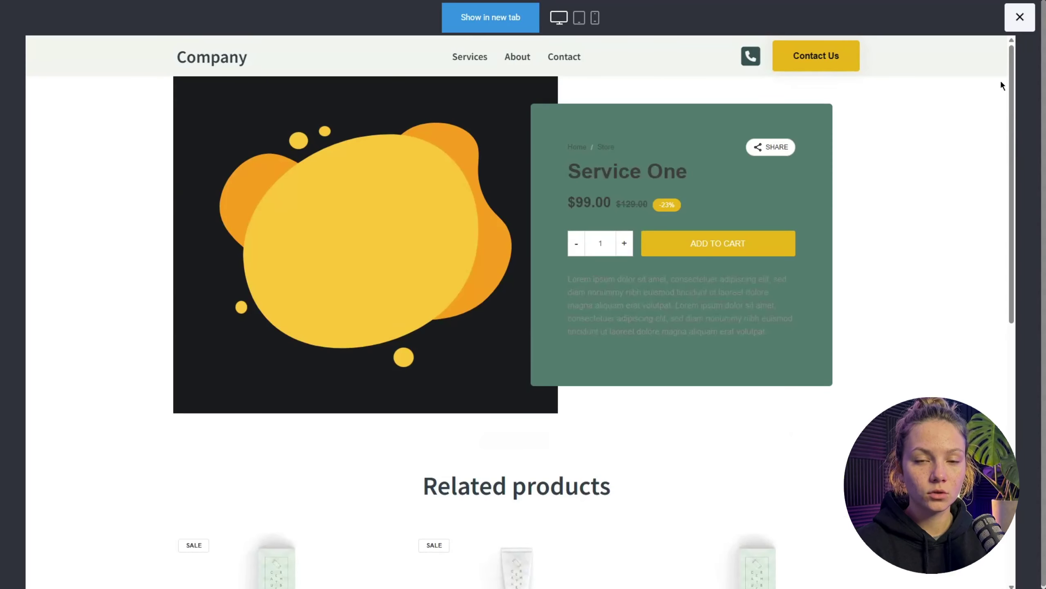
{"action": "left_click", "coordinate": [1020, 16]}
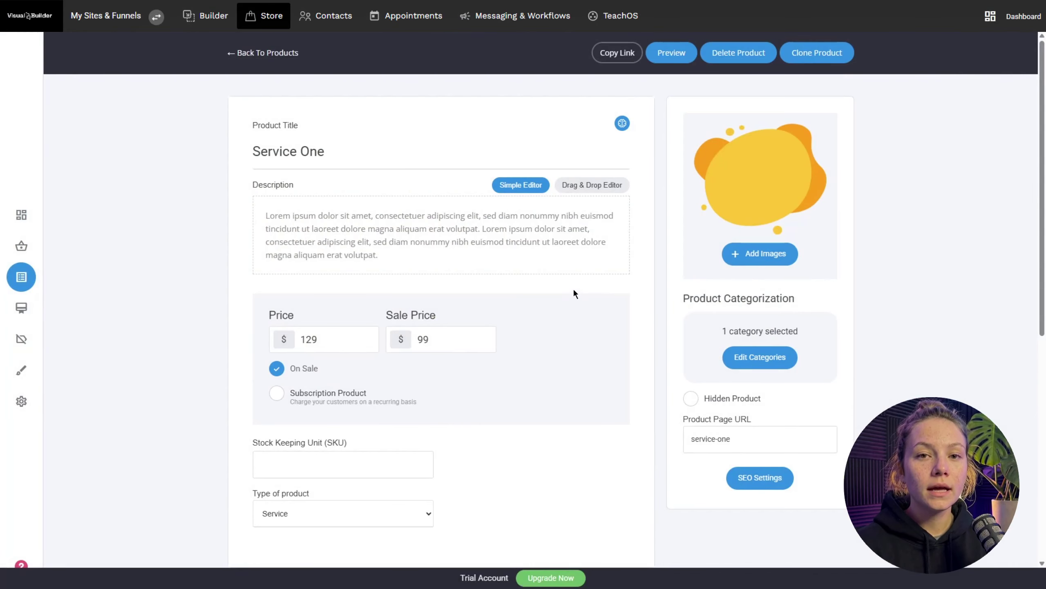
{"action": "left_click", "coordinate": [286, 56]}
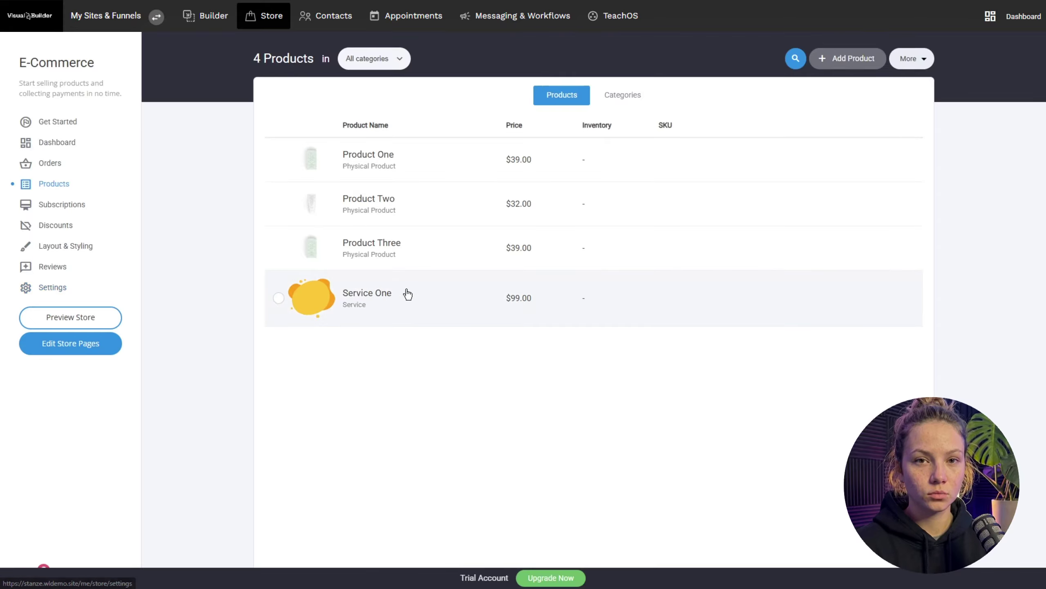
Connect On Delivery as a payment provider in the store's payment settings
{"action": "left_click", "coordinate": [59, 294]}
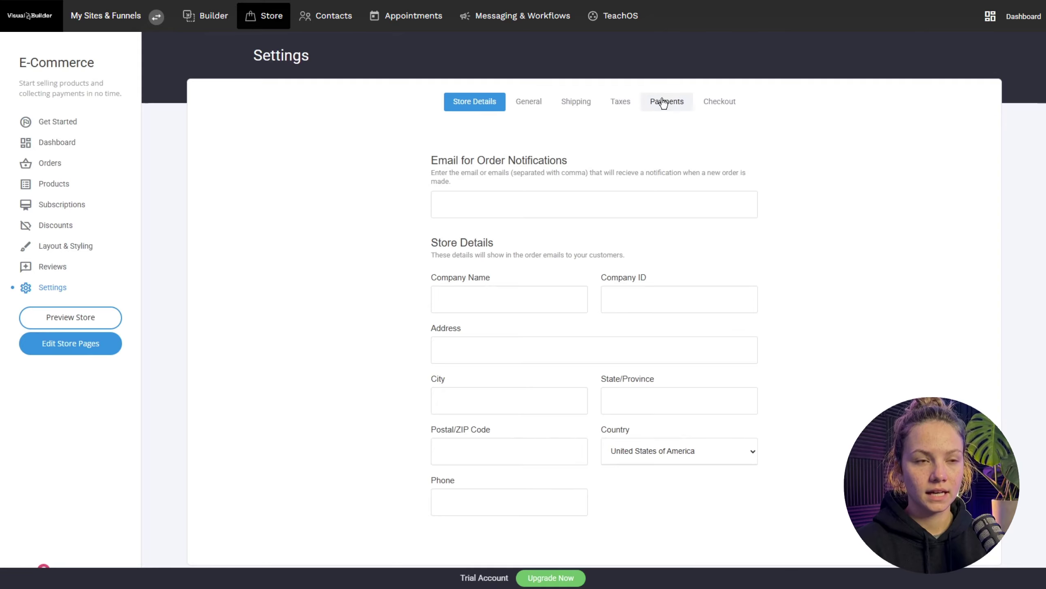
{"action": "left_click", "coordinate": [668, 101]}
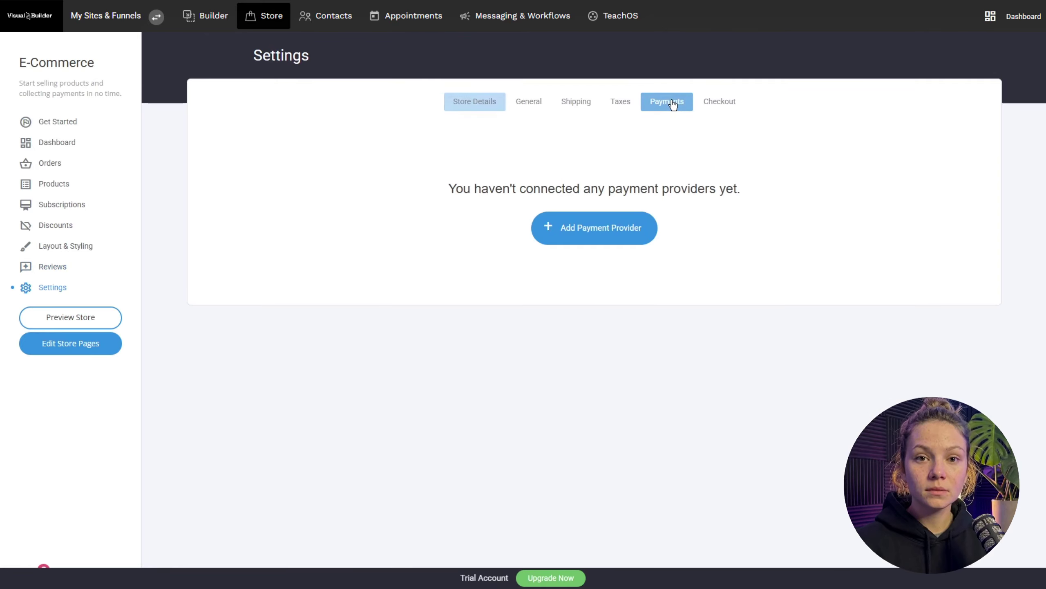
{"action": "left_click", "coordinate": [593, 237]}
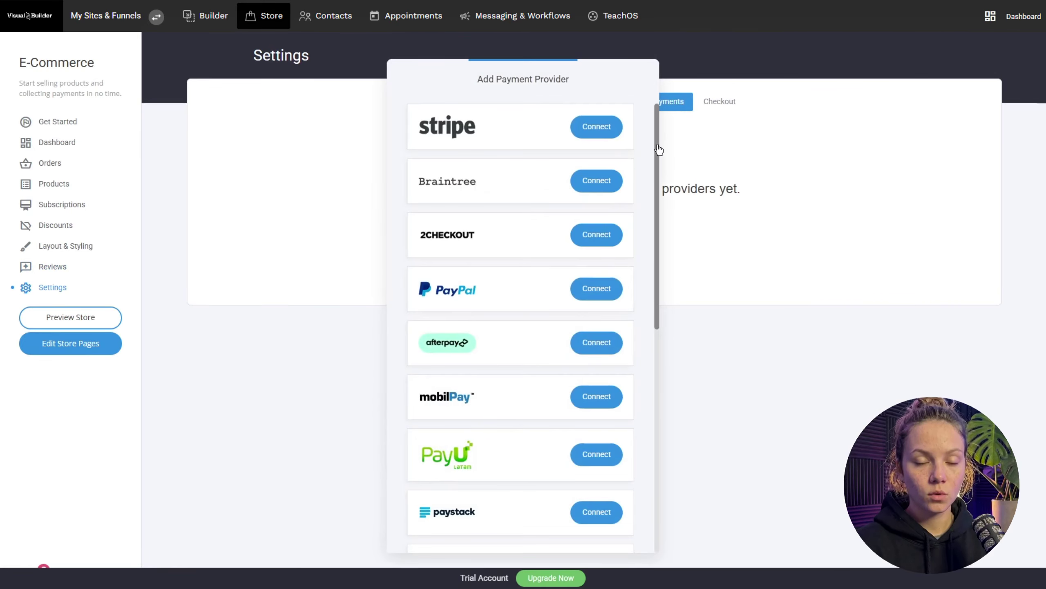
{"action": "mouse_move", "coordinate": [658, 151]}
{"action": "left_mouse_down"}
{"action": "mouse_move", "coordinate": [653, 403]}
{"action": "mouse_move", "coordinate": [660, 169]}
{"action": "mouse_move", "coordinate": [648, 149]}
{"action": "left_mouse_up"}
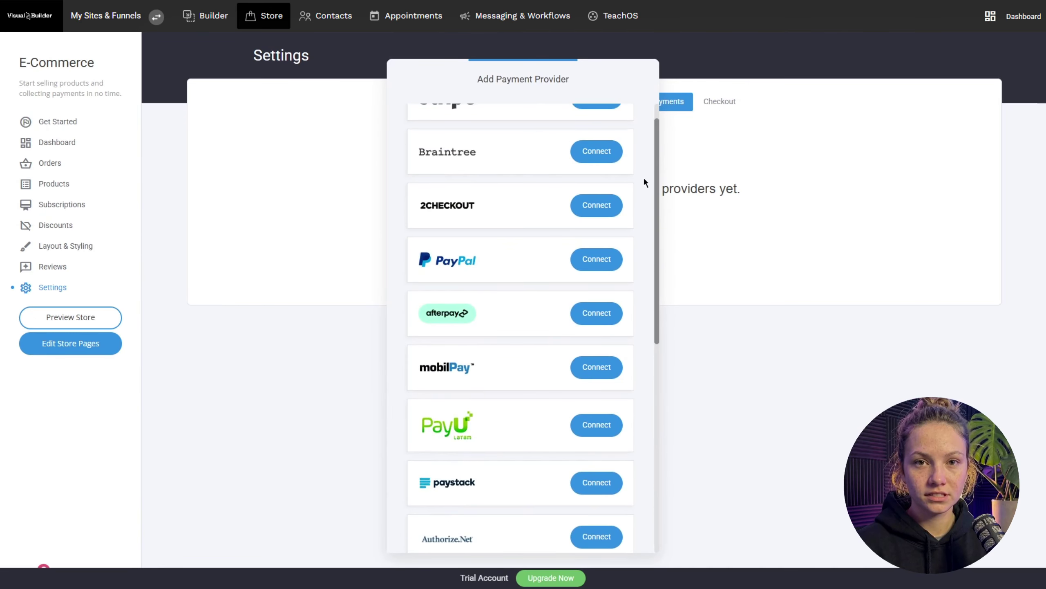
{"action": "scroll", "coordinate": [644, 177], "scroll_direction": "up", "scroll_amount": 1}
{"action": "scroll", "coordinate": [642, 192], "scroll_direction": "down", "scroll_amount": 10}
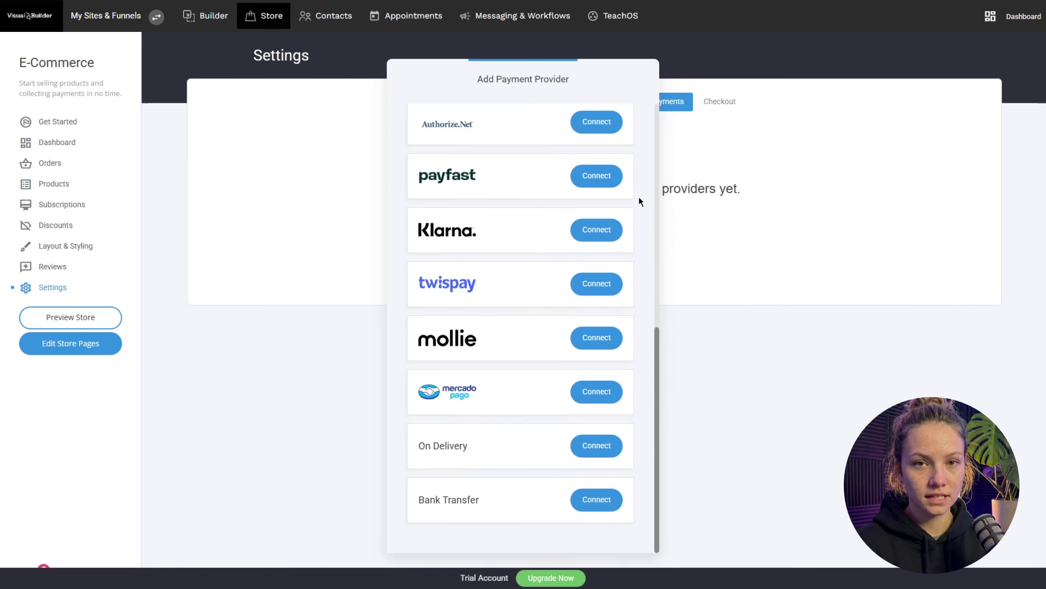
{"action": "scroll", "coordinate": [639, 198], "scroll_direction": "up", "scroll_amount": 10}
{"action": "scroll", "coordinate": [626, 163], "scroll_direction": "down", "scroll_amount": 10}
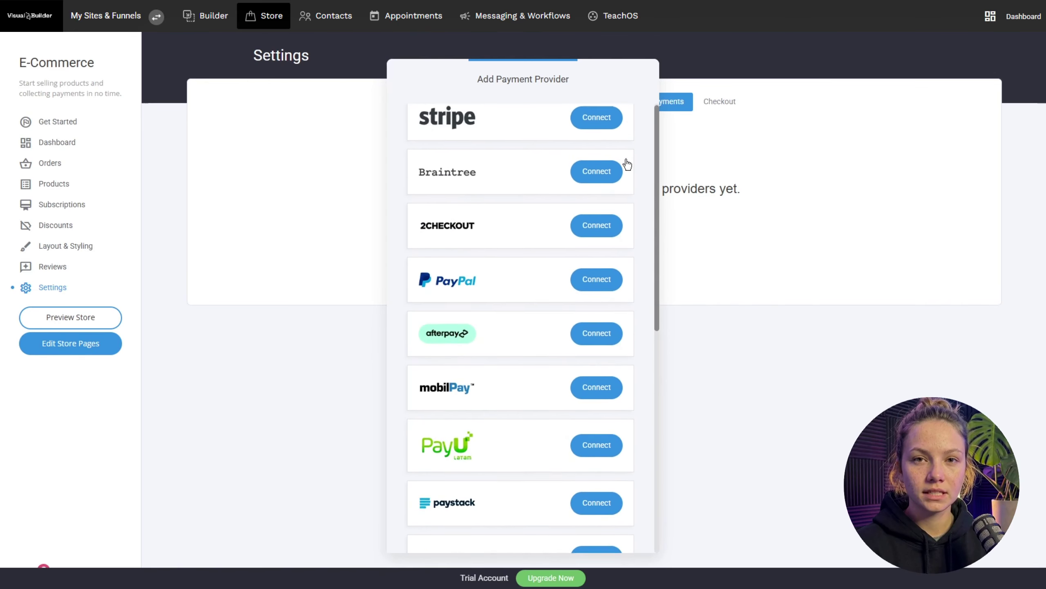
{"action": "left_click", "coordinate": [610, 449]}
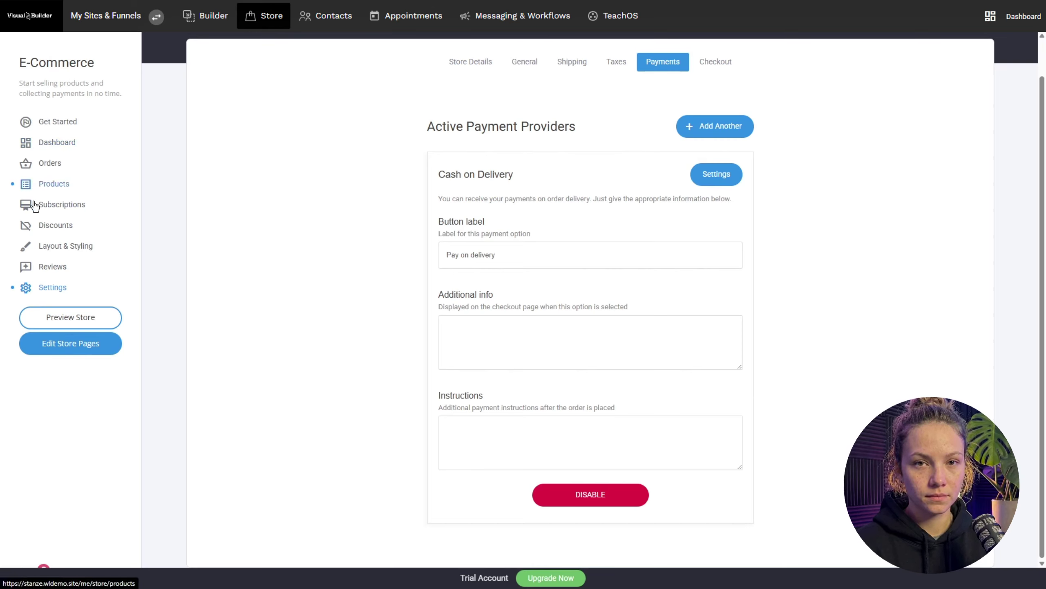
Open the store's Subscriptions overview
{"action": "left_click", "coordinate": [59, 228]}
{"action": "left_click", "coordinate": [65, 205]}
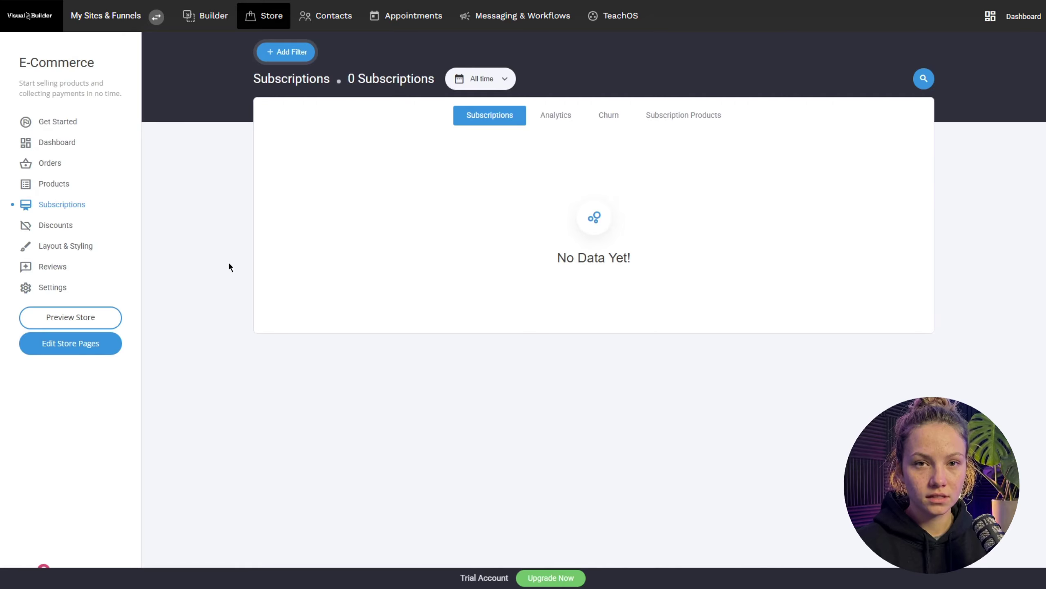
Review the store's layout and styling options, and open the product page layout for styling
{"action": "left_click", "coordinate": [60, 248]}
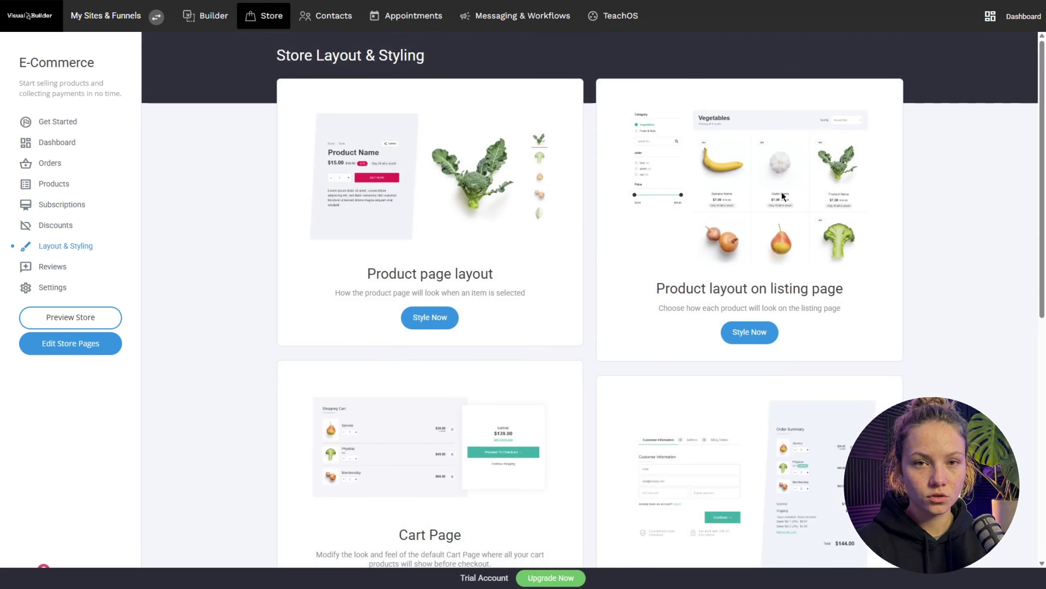
{"action": "scroll", "coordinate": [536, 281], "scroll_direction": "down", "scroll_amount": 5}
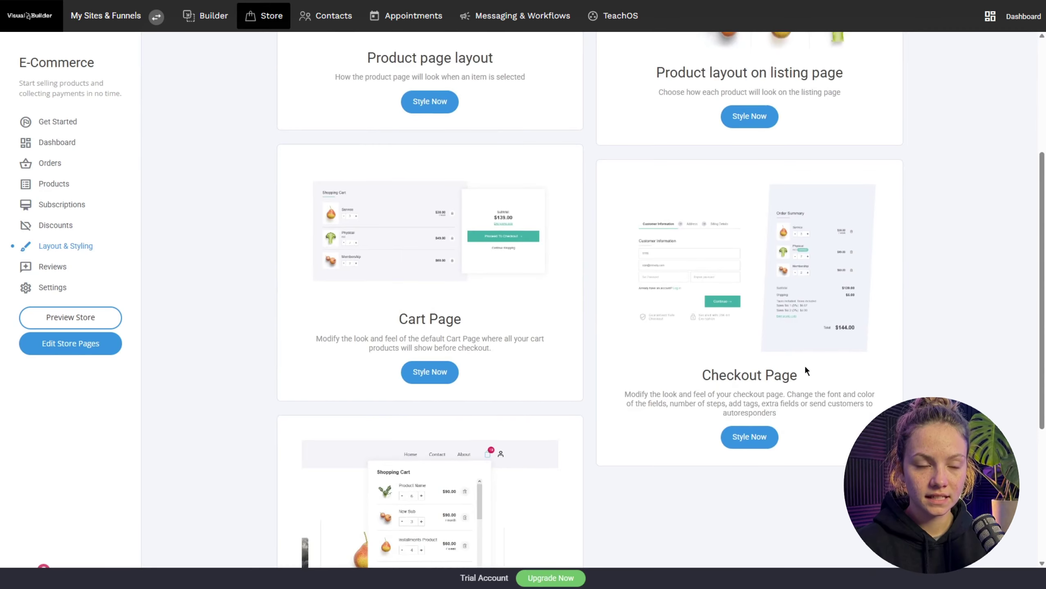
{"action": "scroll", "coordinate": [804, 364], "scroll_direction": "up", "scroll_amount": 5}
{"action": "left_click", "coordinate": [450, 314]}
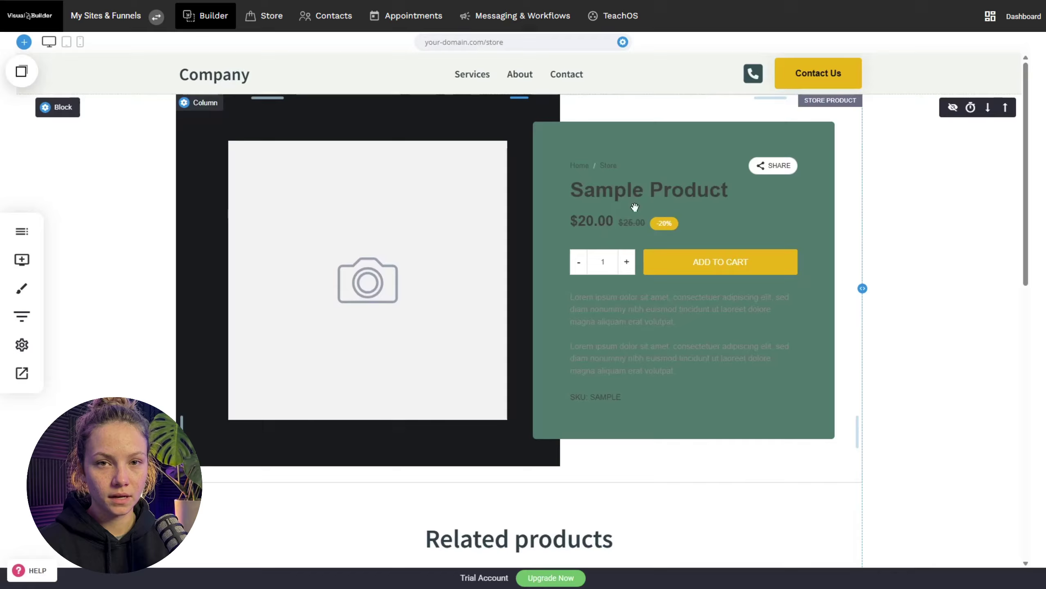
Set the product details area's background color to the off-white global color F1F4EF
{"action": "left_click", "coordinate": [633, 205]}
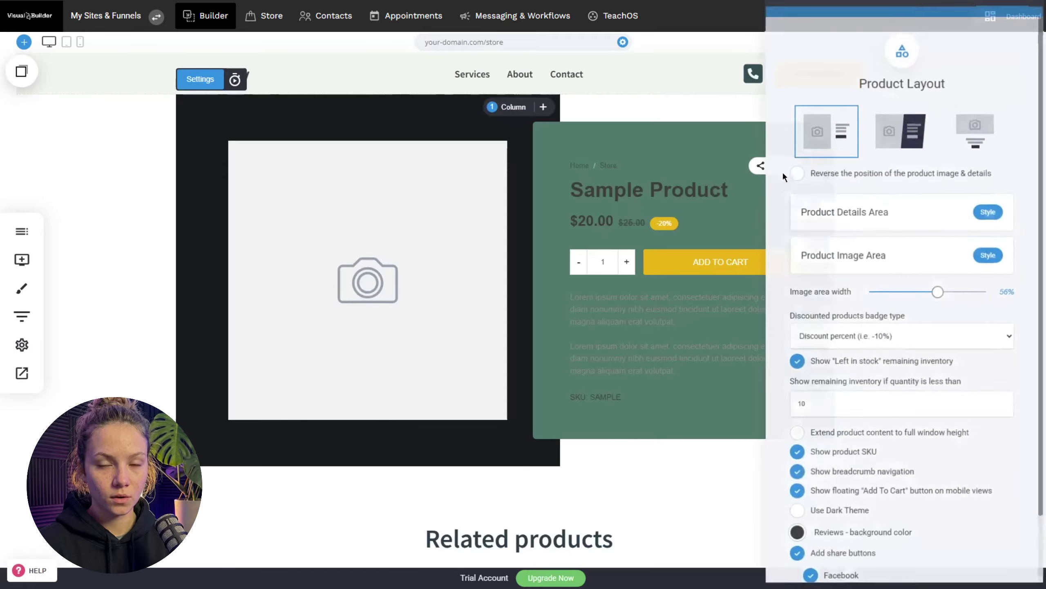
{"action": "left_click", "coordinate": [988, 212]}
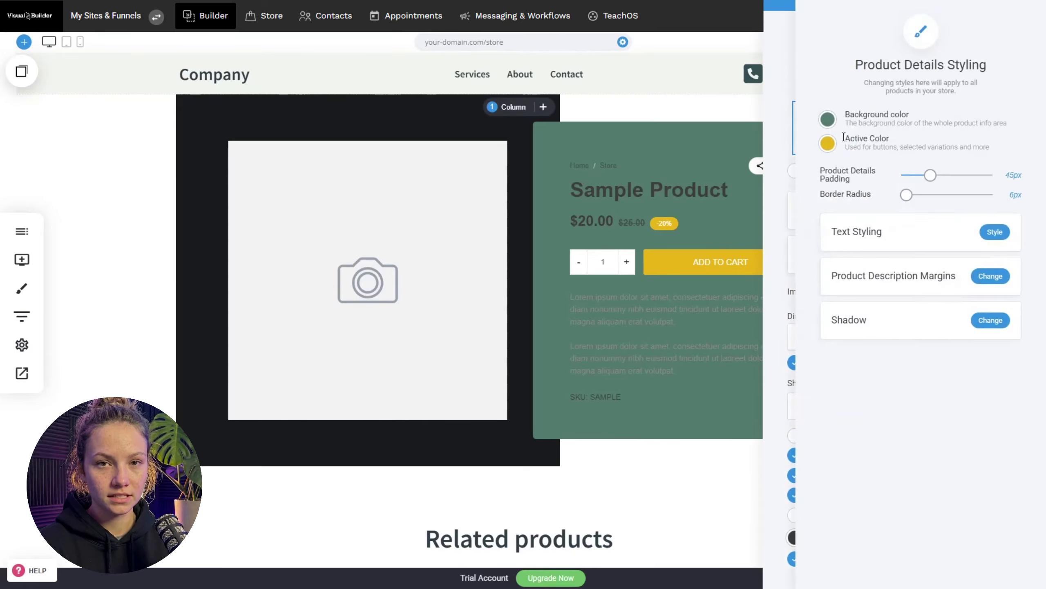
{"action": "left_click", "coordinate": [828, 120]}
{"action": "left_click", "coordinate": [955, 291]}
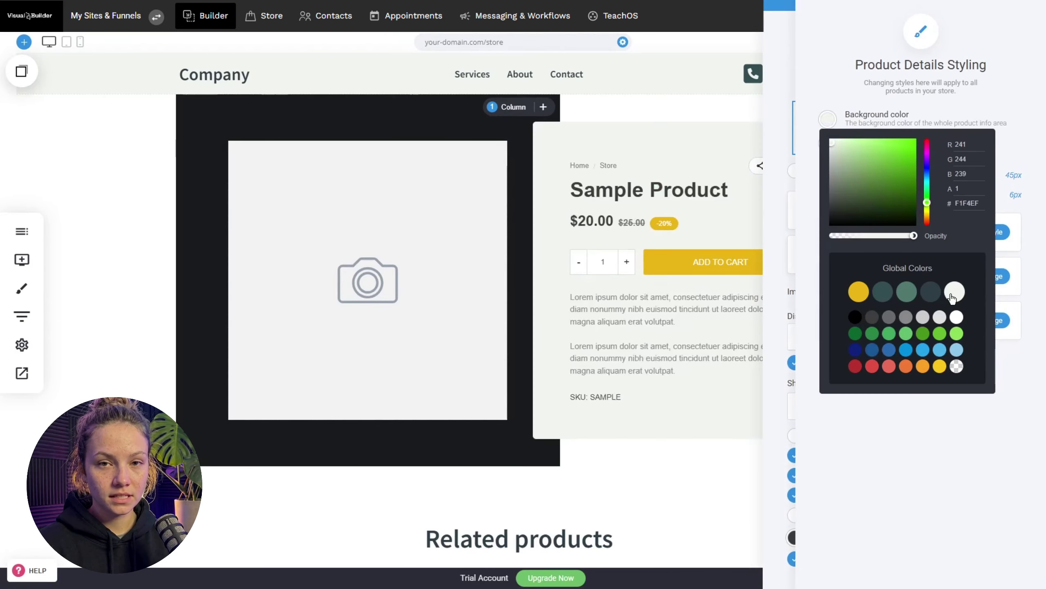
{"action": "left_click", "coordinate": [810, 242]}
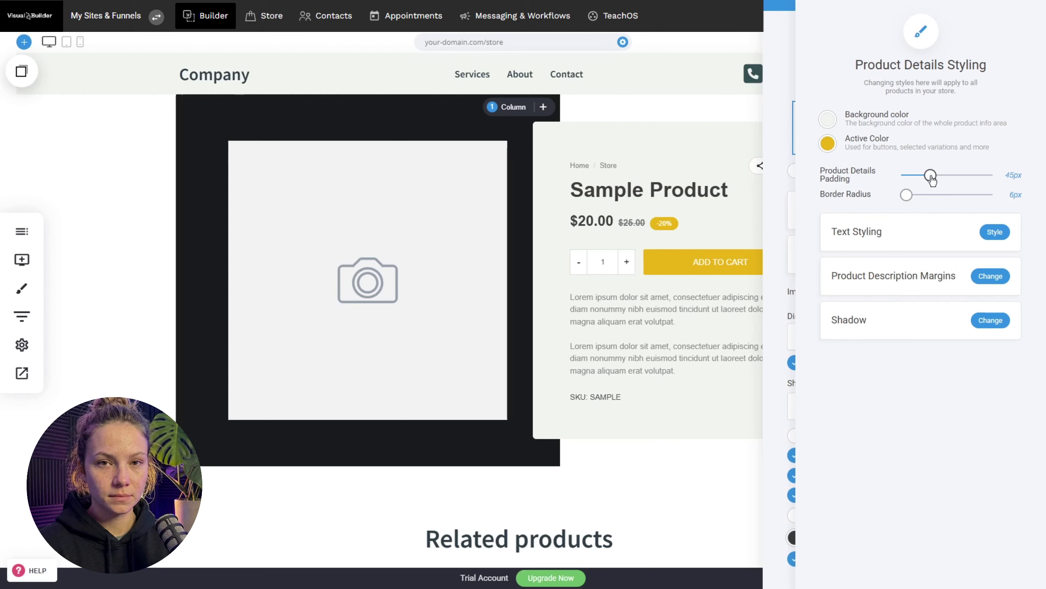
Set the product details padding to 42px and border radius to 32px, and choose the slanted product layout
{"action": "left_click_drag", "start_coordinate": [930, 176], "coordinate": [926, 201]}
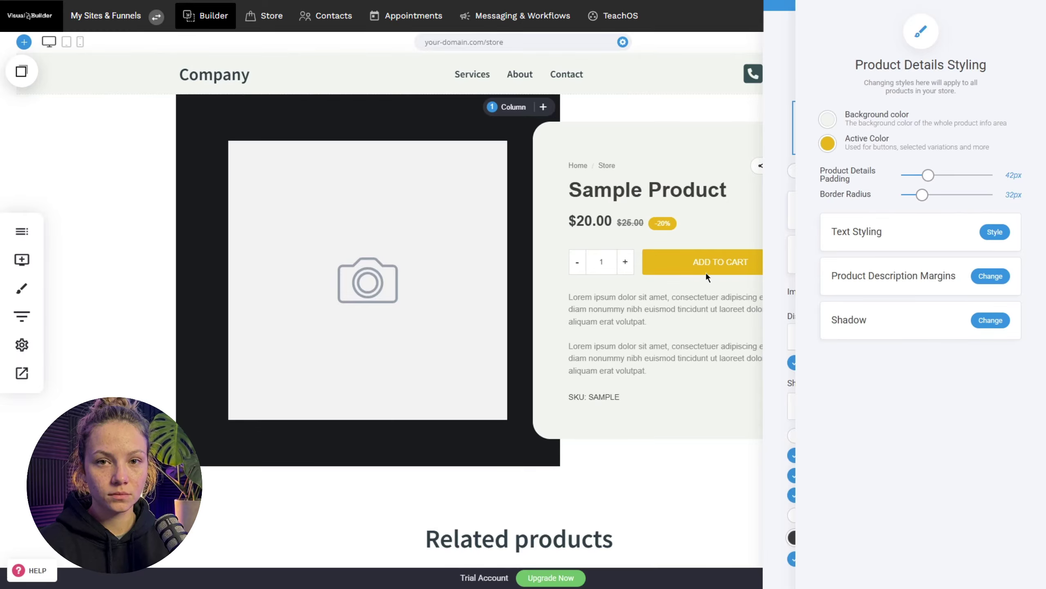
{"action": "left_click", "coordinate": [778, 251]}
{"action": "left_click", "coordinate": [906, 127]}
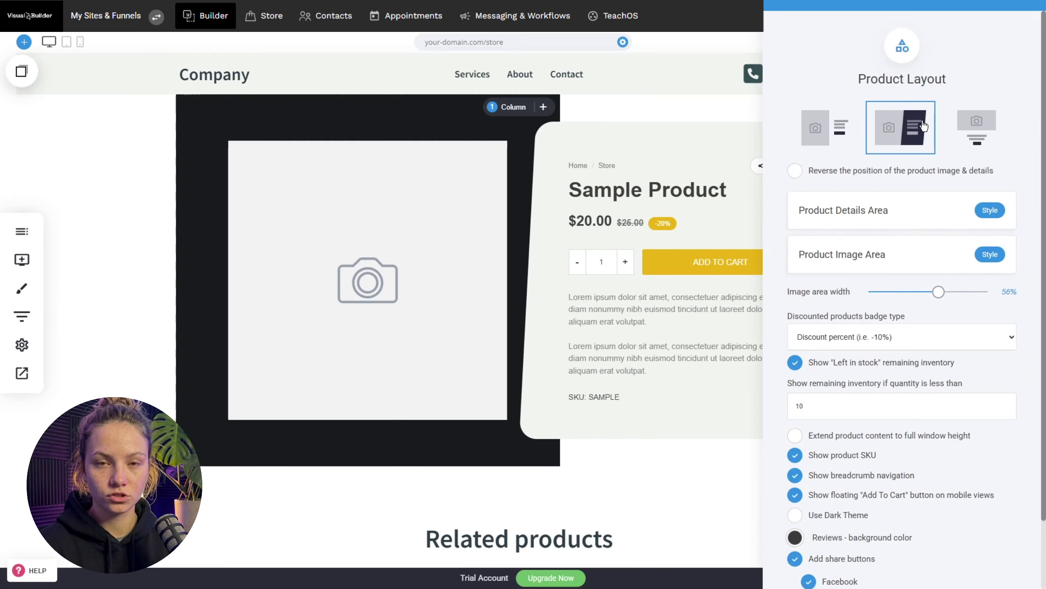
{"action": "left_click", "coordinate": [601, 223]}
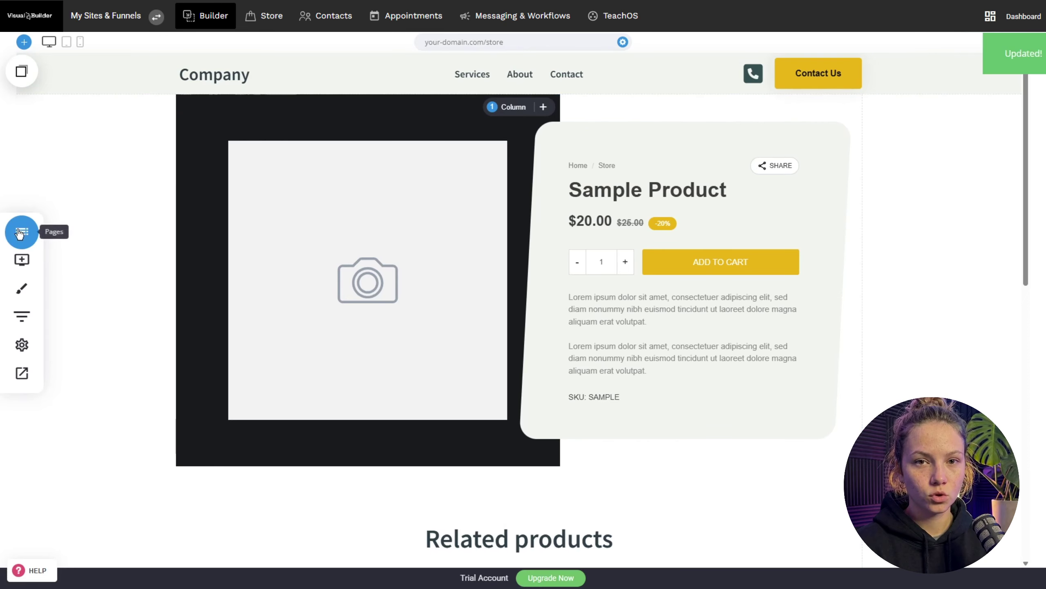
View the Store Catalog page from the system pages
{"action": "left_click", "coordinate": [21, 232]}
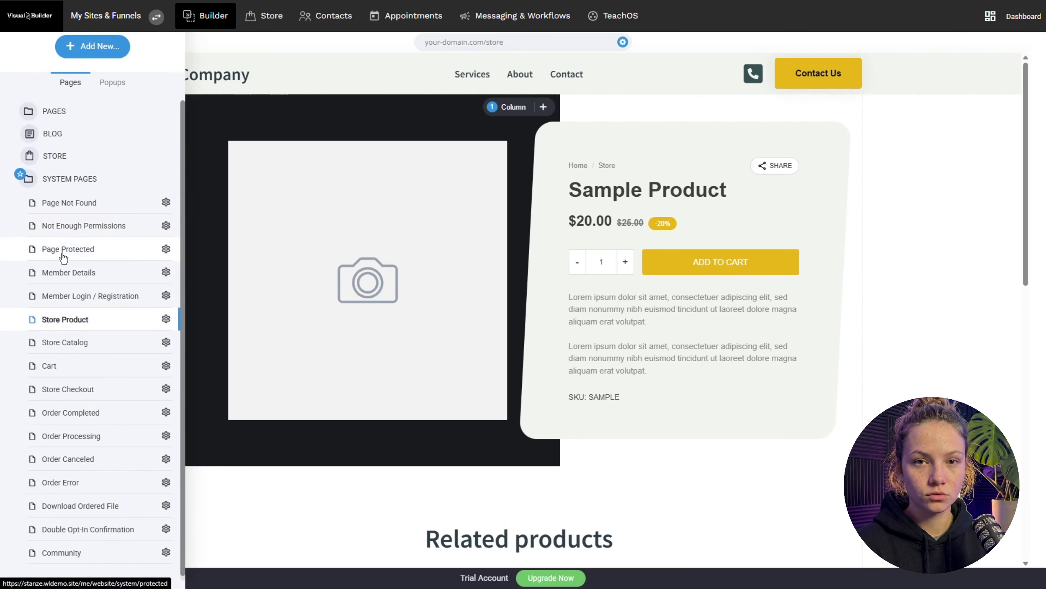
{"action": "left_click", "coordinate": [87, 346]}
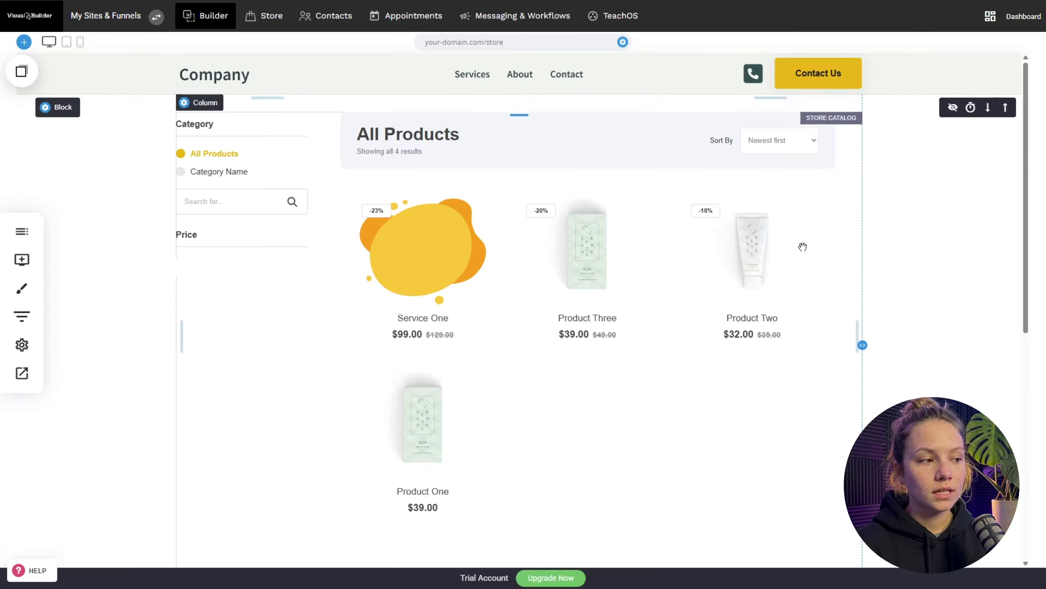
Open the Services page and place a Store element directly below the Contact Us button in the header section
{"action": "left_click", "coordinate": [407, 32]}
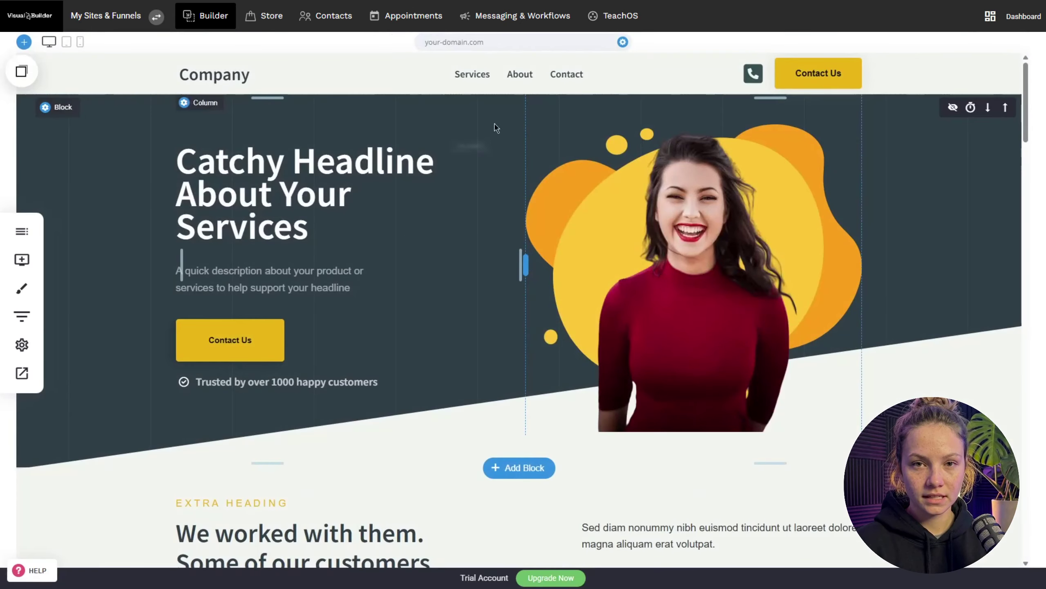
{"action": "left_click", "coordinate": [472, 78]}
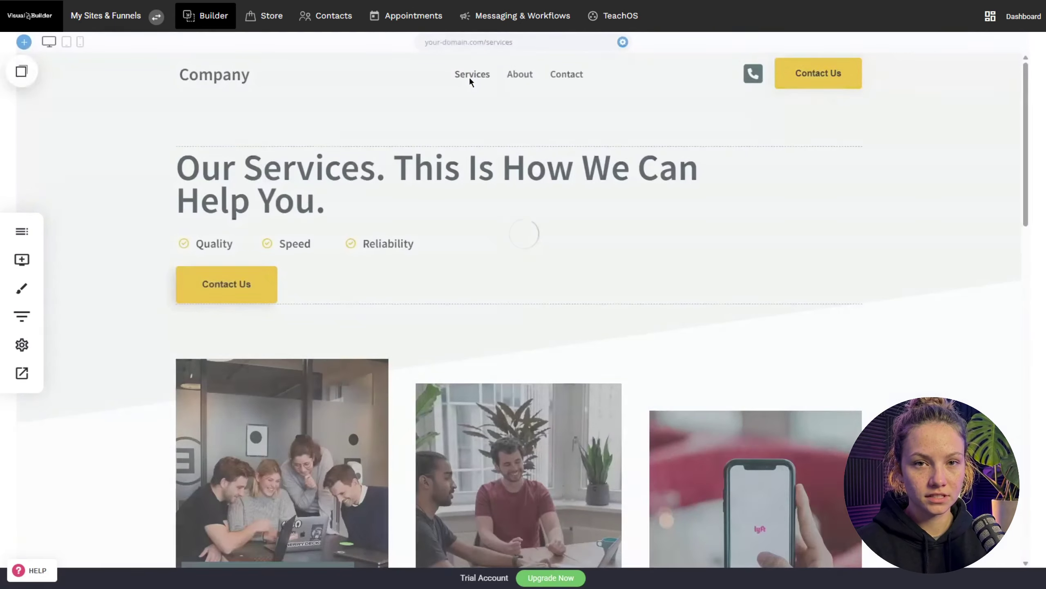
{"action": "scroll", "coordinate": [352, 367], "scroll_direction": "down", "scroll_amount": 5}
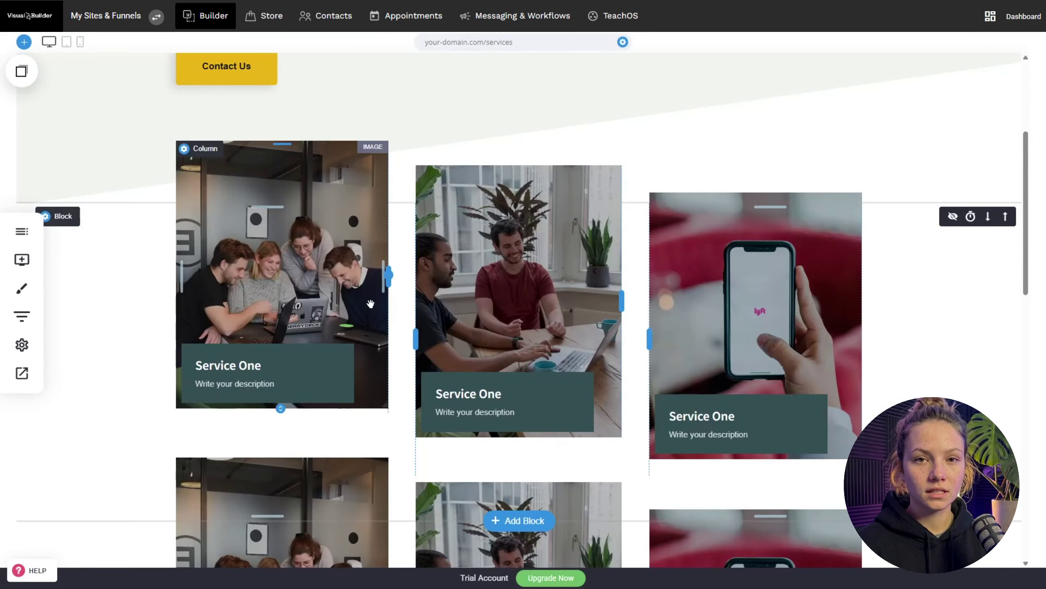
{"action": "left_click", "coordinate": [333, 275]}
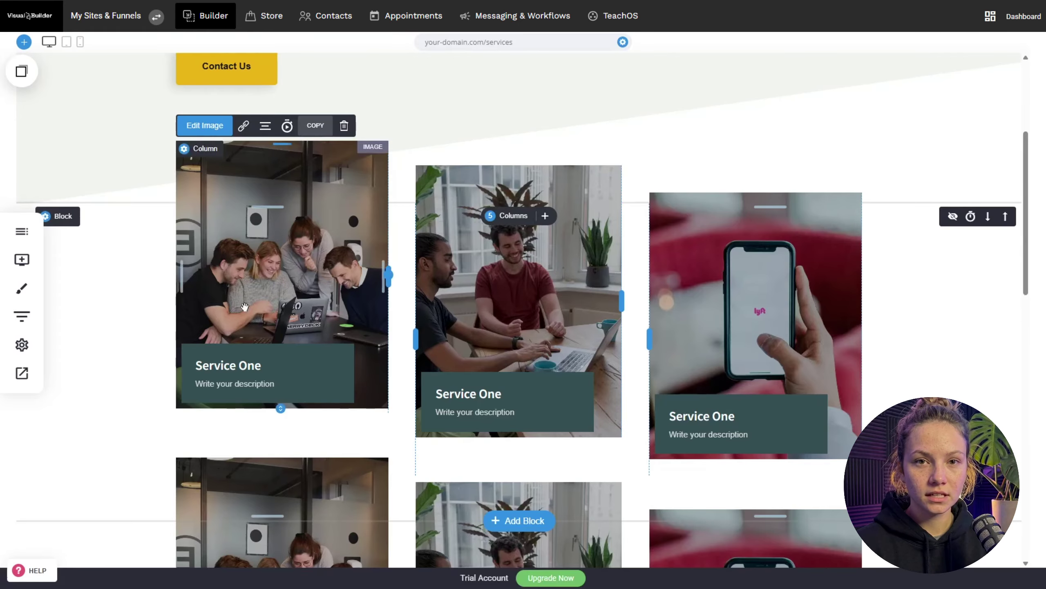
{"action": "scroll", "coordinate": [115, 282], "scroll_direction": "up", "scroll_amount": 4}
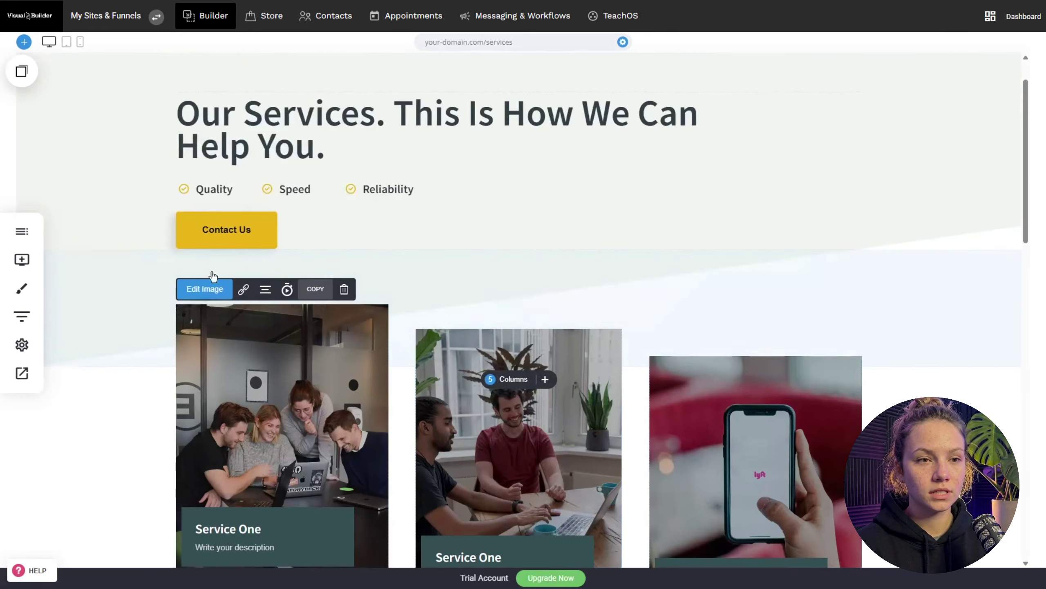
{"action": "left_click", "coordinate": [21, 259]}
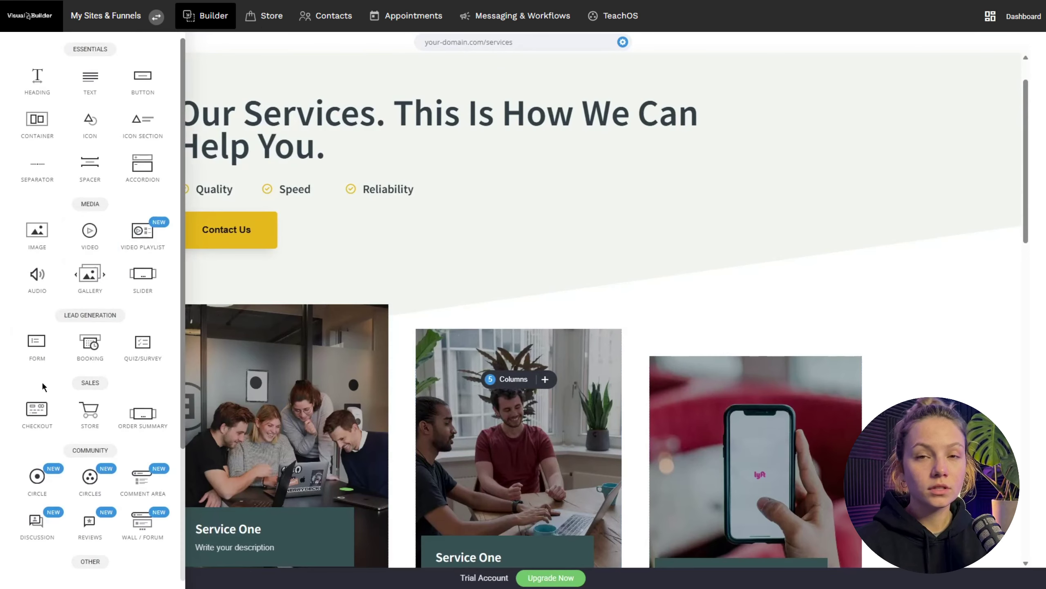
{"action": "left_click_drag", "start_coordinate": [65, 412], "coordinate": [353, 249]}
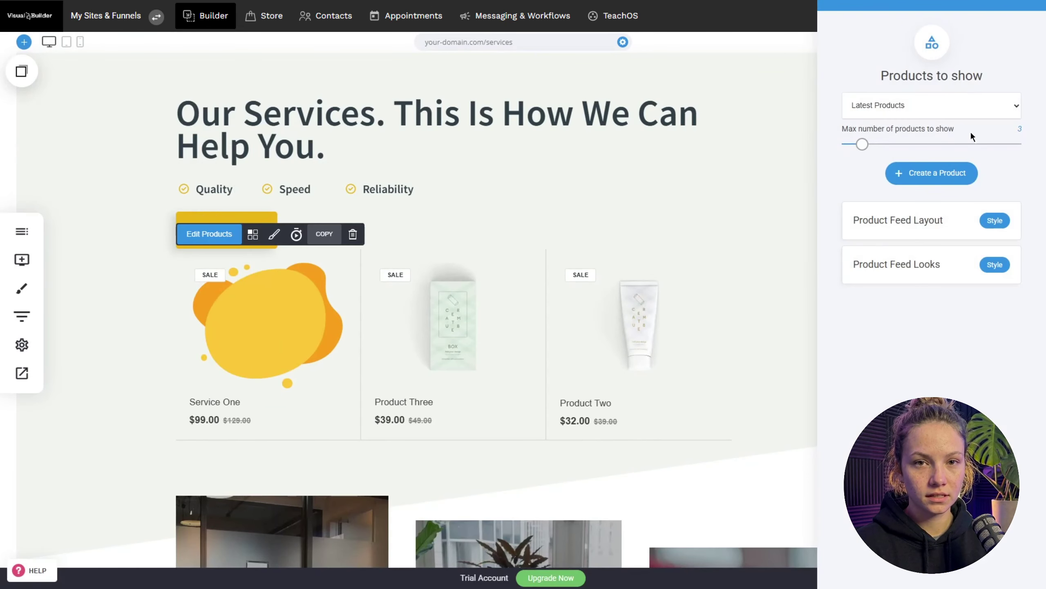
Switch the Store element to selected products and include only Service One
{"action": "left_click", "coordinate": [951, 107]}
{"action": "left_click", "coordinate": [901, 150]}
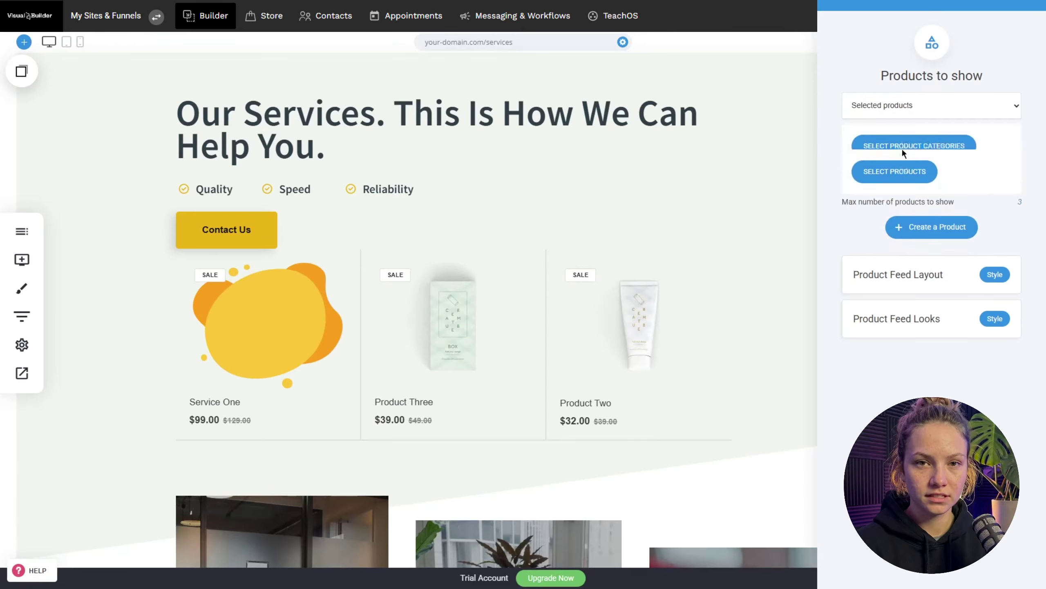
{"action": "left_click", "coordinate": [894, 153]}
{"action": "left_click", "coordinate": [478, 172]}
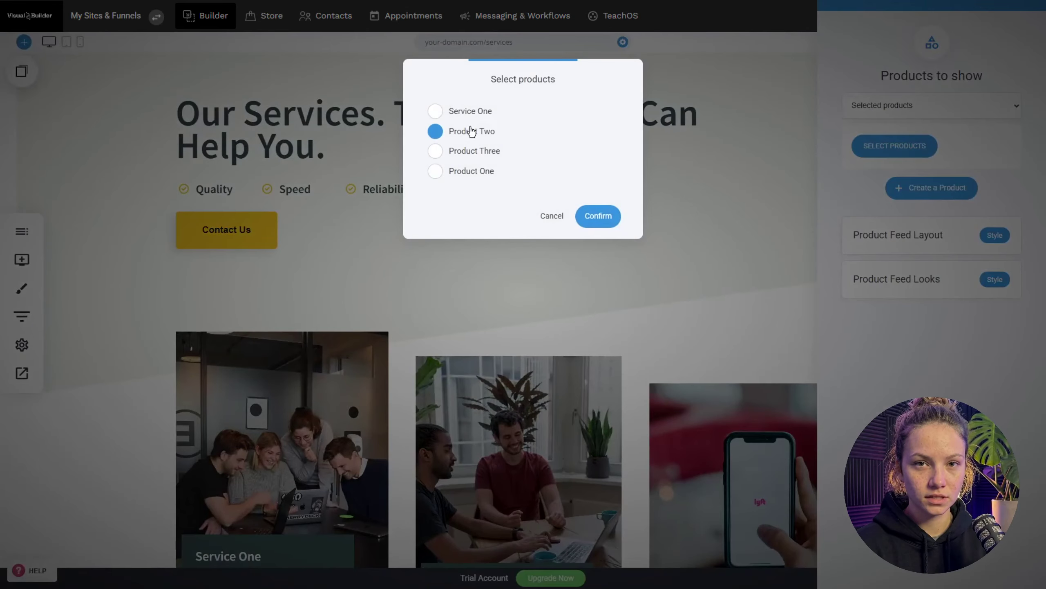
{"action": "left_click", "coordinate": [598, 216]}
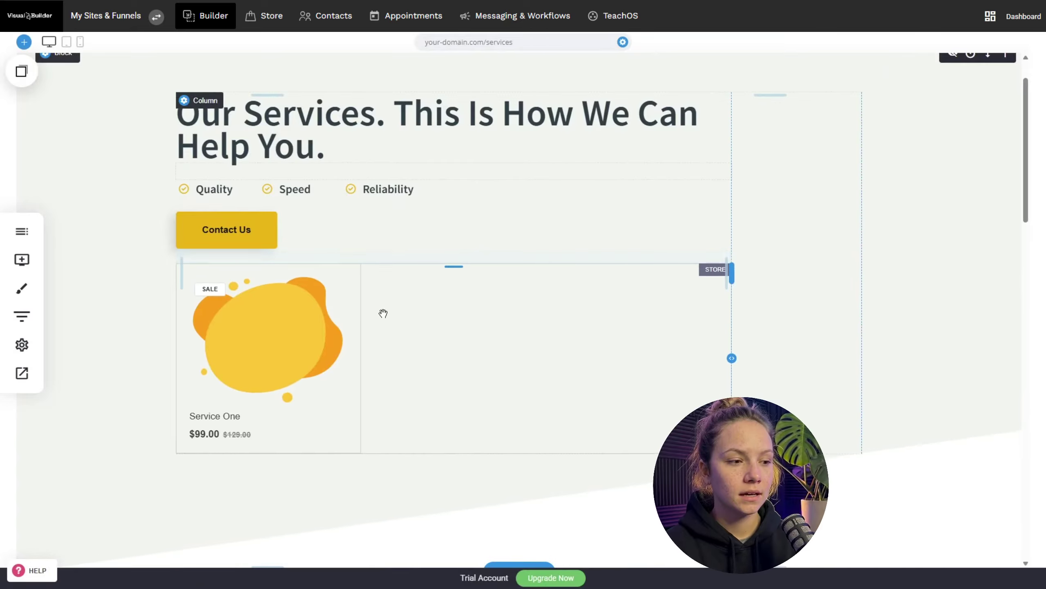
Set the Store element's product feed layout to 2 products per row
{"action": "left_click", "coordinate": [381, 311]}
{"action": "left_click", "coordinate": [995, 235]}
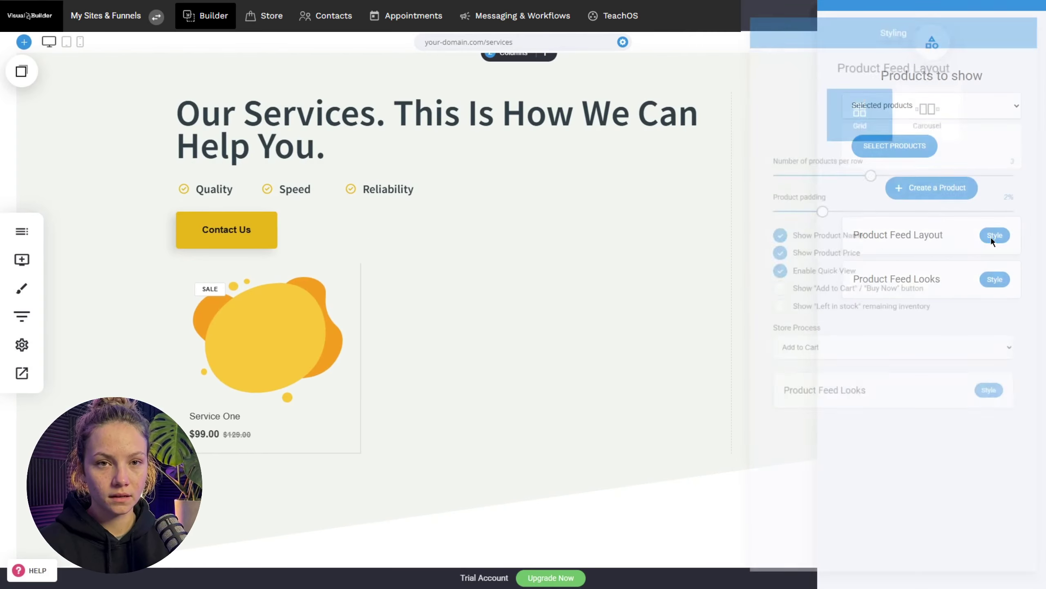
{"action": "left_click_drag", "start_coordinate": [869, 169], "coordinate": [818, 168]}
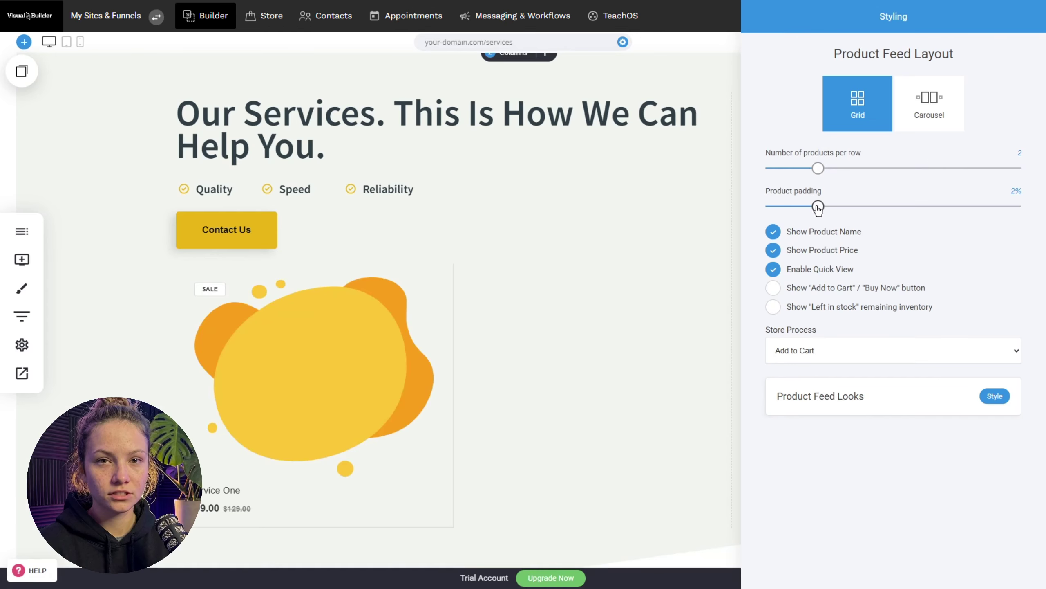
Set the store process to Buy Now, and enable the "Add to Cart" / "Buy Now" button and "Left in stock" remaining inventory
{"action": "left_click", "coordinate": [834, 353]}
{"action": "left_click", "coordinate": [836, 350]}
{"action": "left_click", "coordinate": [829, 352]}
{"action": "left_click", "coordinate": [808, 383]}
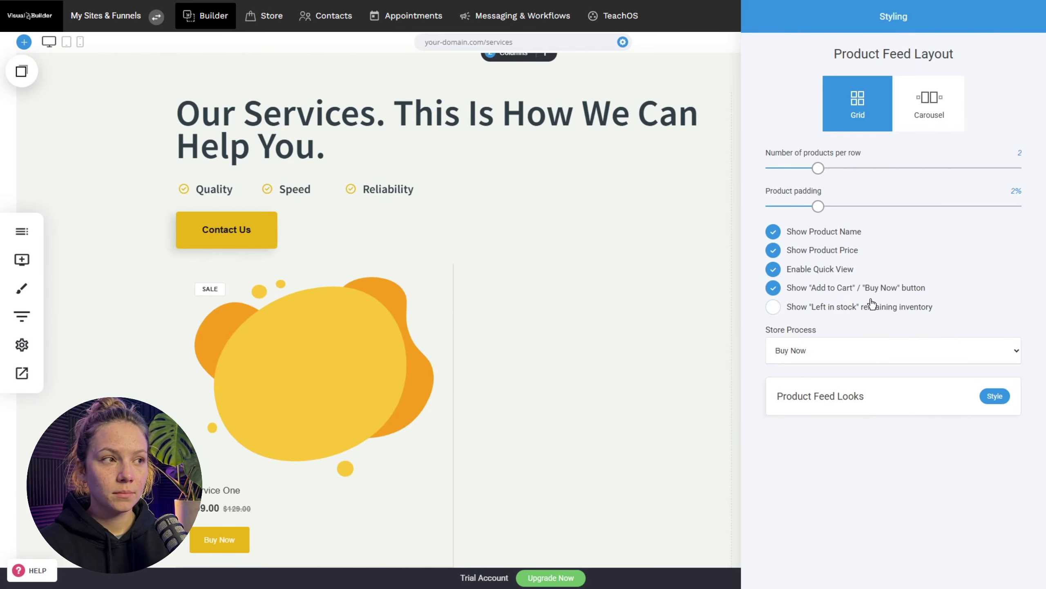
{"action": "left_click", "coordinate": [870, 310]}
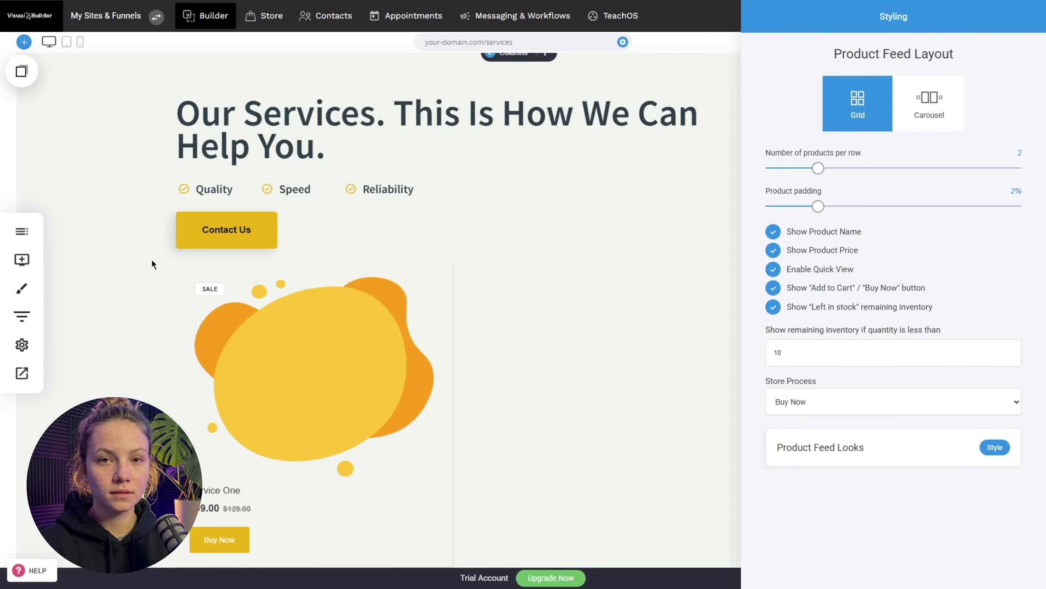
{"action": "left_click", "coordinate": [491, 279]}
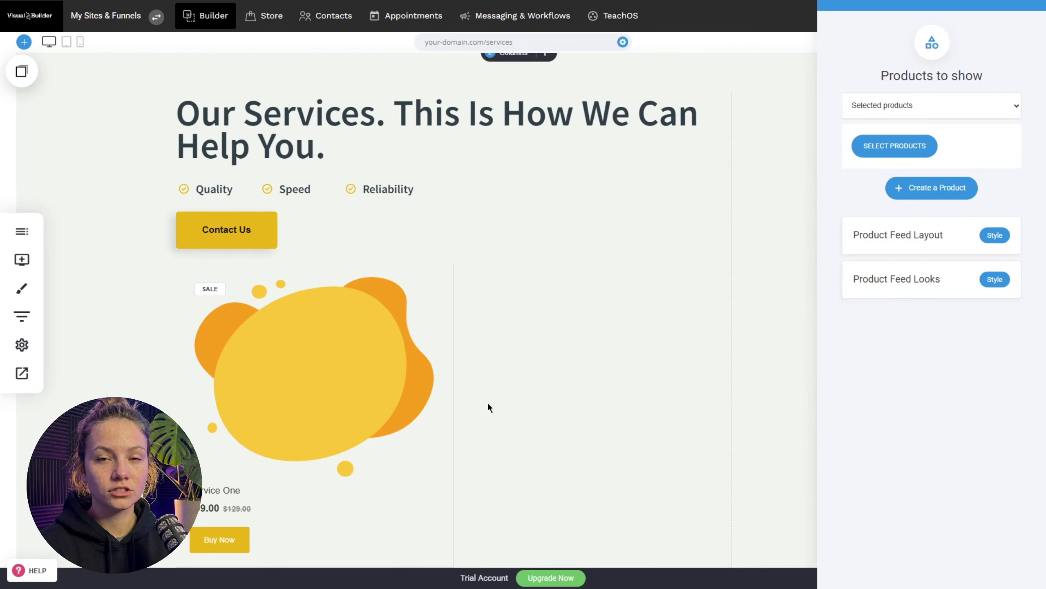
Add a page named Service Checkout from the Product category template headed "We deliver beautiful design that generates Sales & Leads"
{"action": "left_click", "coordinate": [21, 229]}
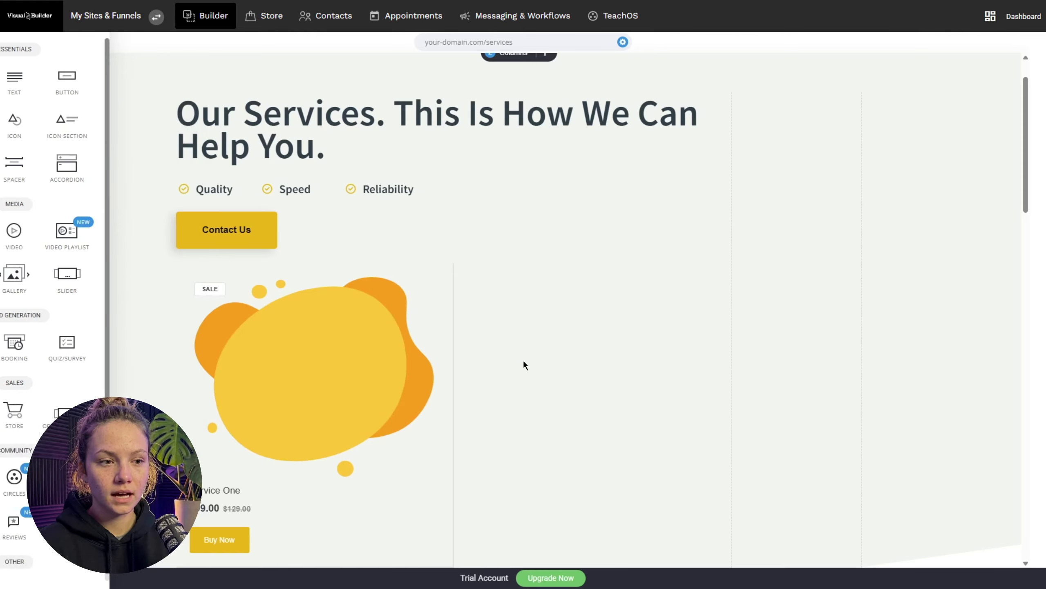
{"action": "left_click", "coordinate": [19, 235]}
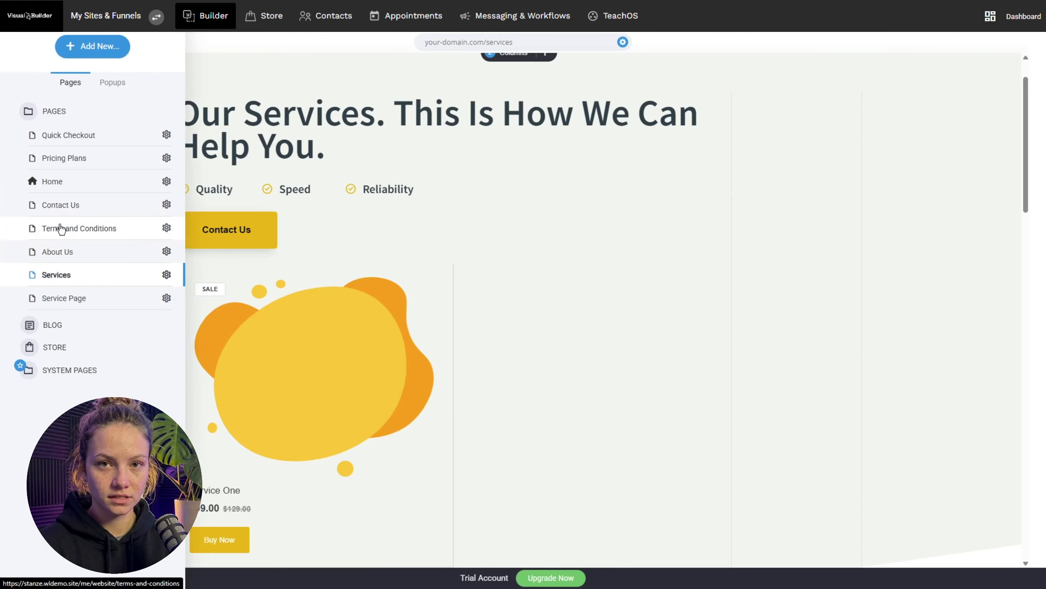
{"action": "left_click", "coordinate": [119, 51]}
{"action": "left_click", "coordinate": [237, 143]}
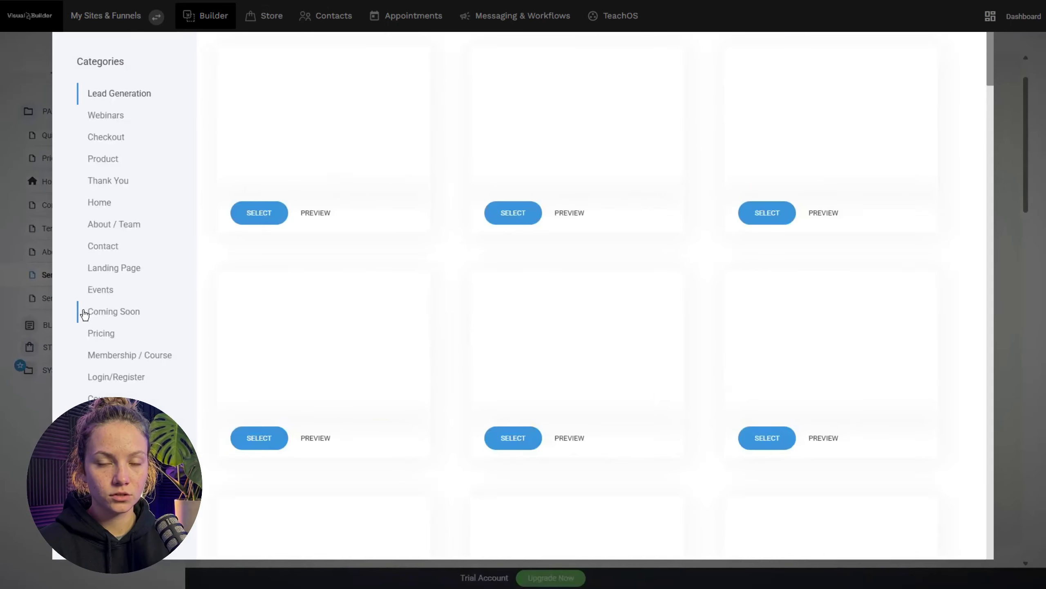
{"action": "left_click", "coordinate": [127, 155]}
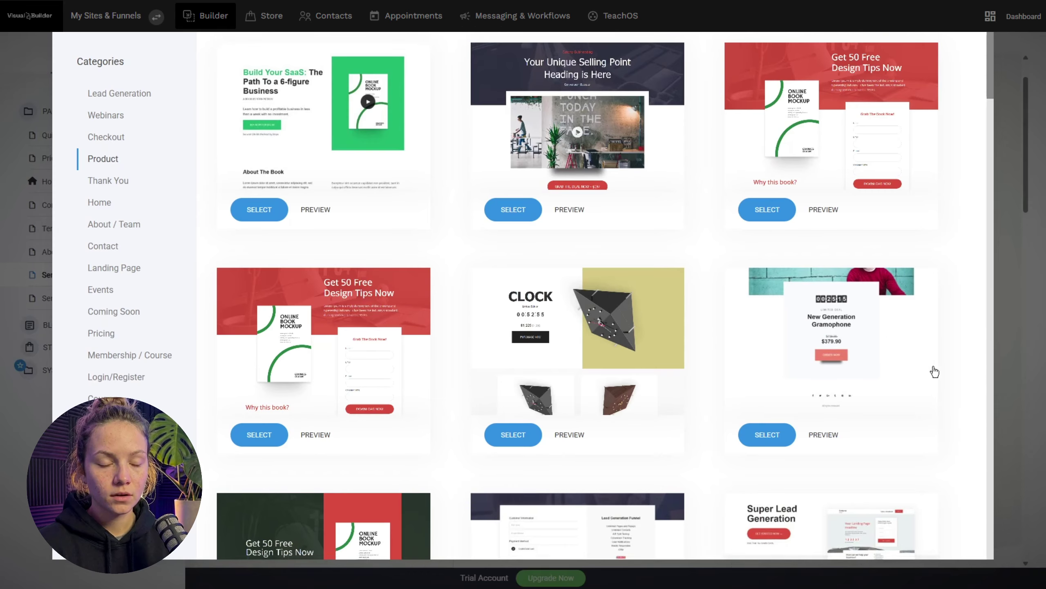
{"action": "scroll", "coordinate": [935, 367], "scroll_direction": "down", "scroll_amount": 4}
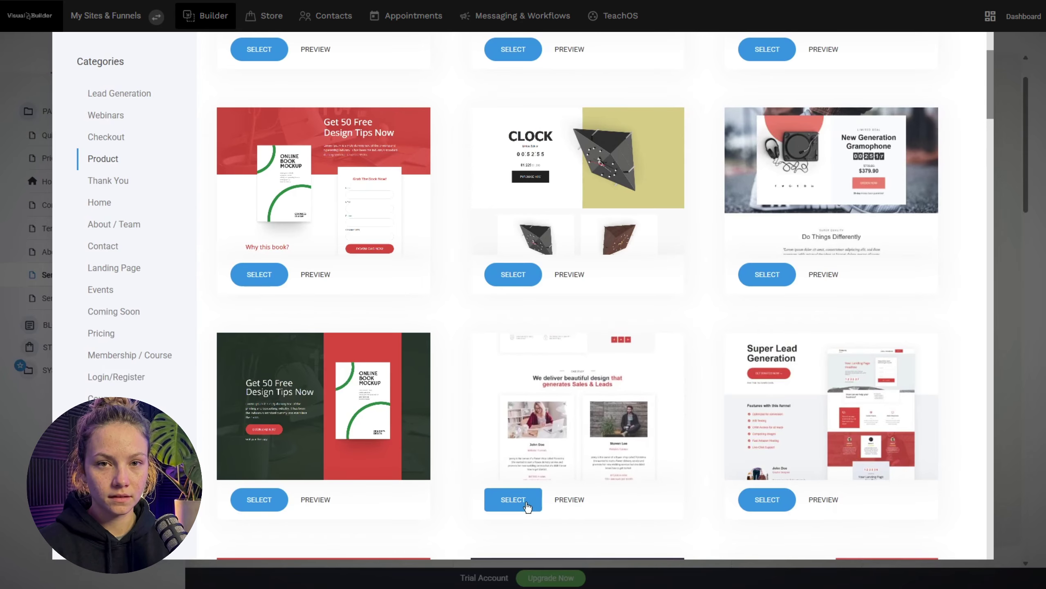
{"action": "left_click", "coordinate": [531, 499]}
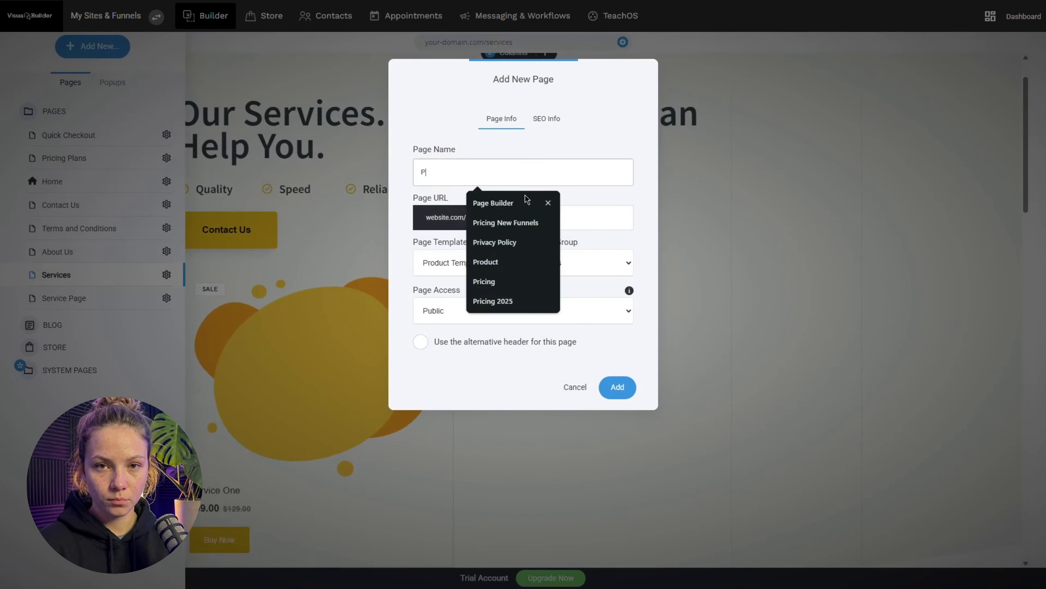
{"action": "type", "text": "Service Checkout"}
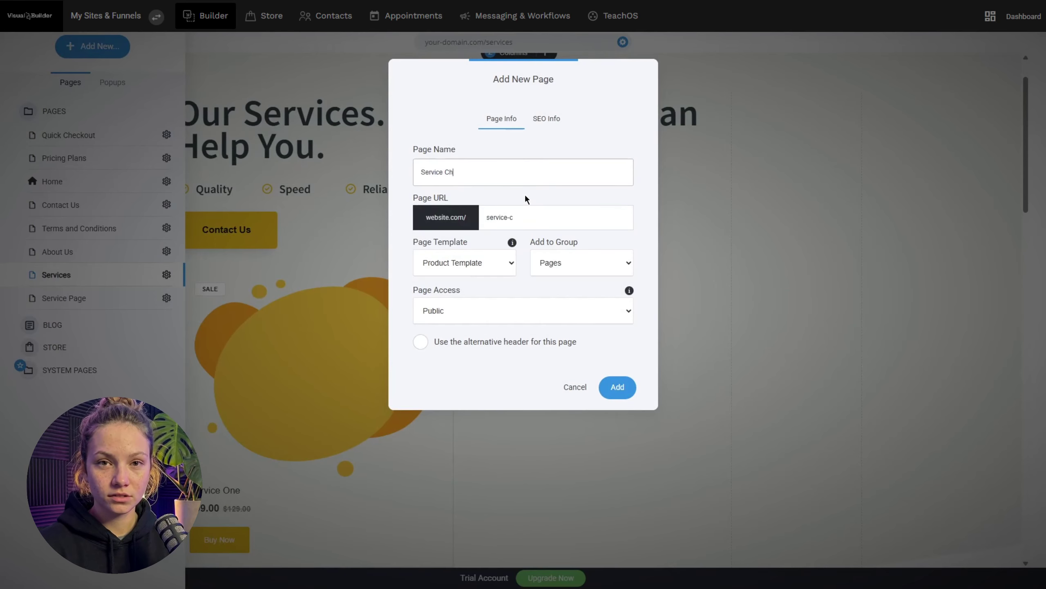
{"action": "left_click", "coordinate": [614, 385]}
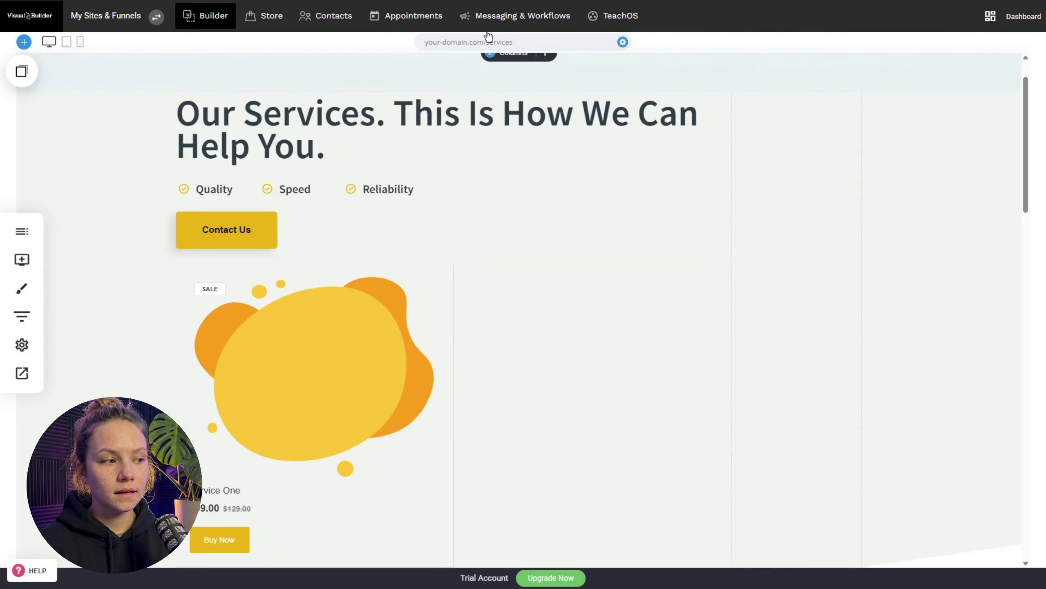
Open the Service Checkout page for editing, discarding the unsaved changes on the Services page
{"action": "left_click", "coordinate": [22, 231]}
{"action": "left_click", "coordinate": [90, 326]}
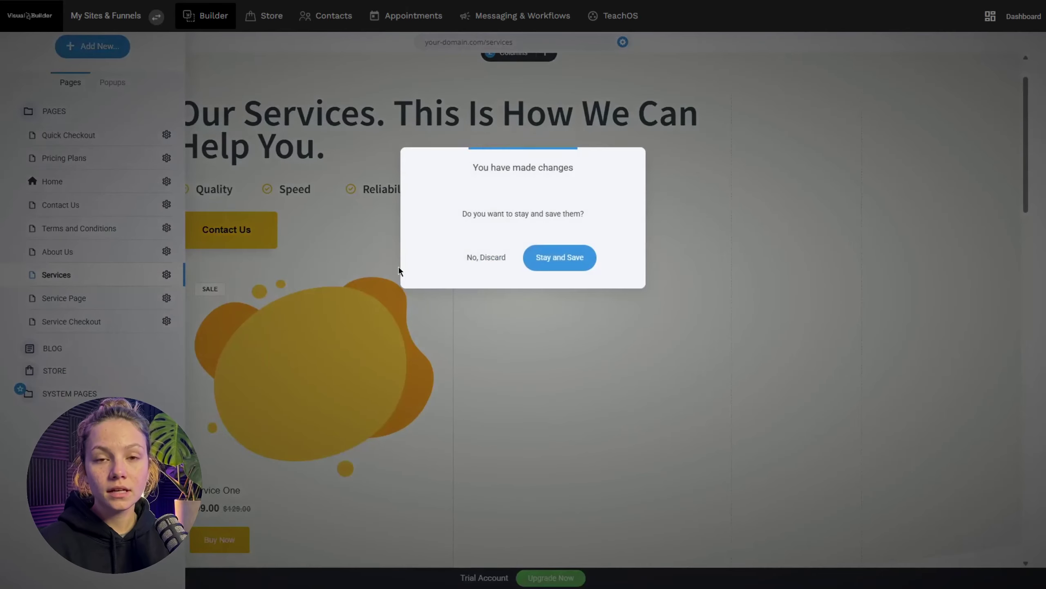
{"action": "left_click", "coordinate": [481, 254]}
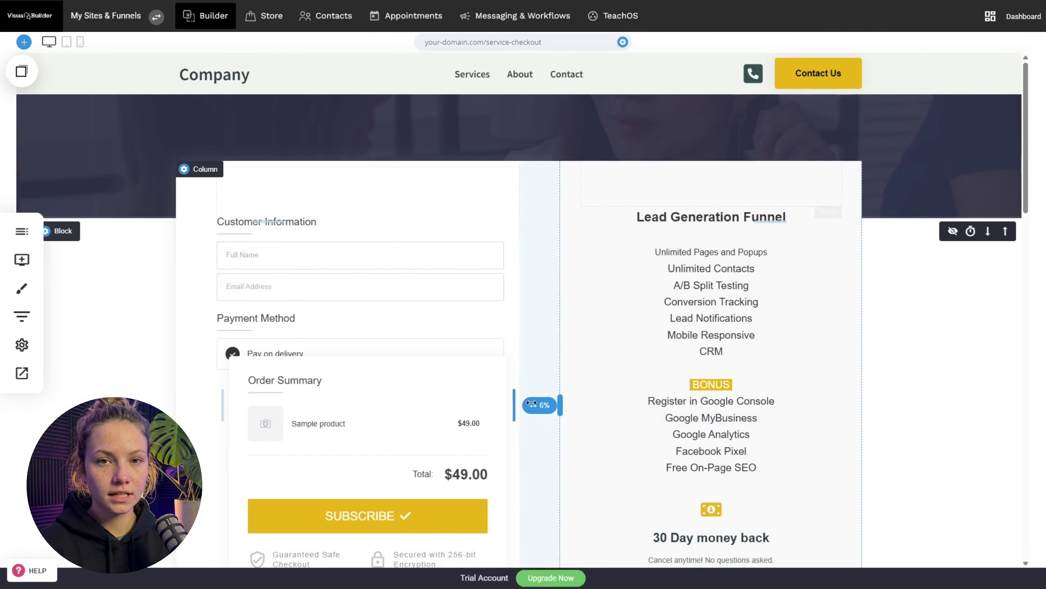
Choose Service One as the main product sold by the checkout element
{"action": "scroll", "coordinate": [439, 412], "scroll_direction": "down", "scroll_amount": 6}
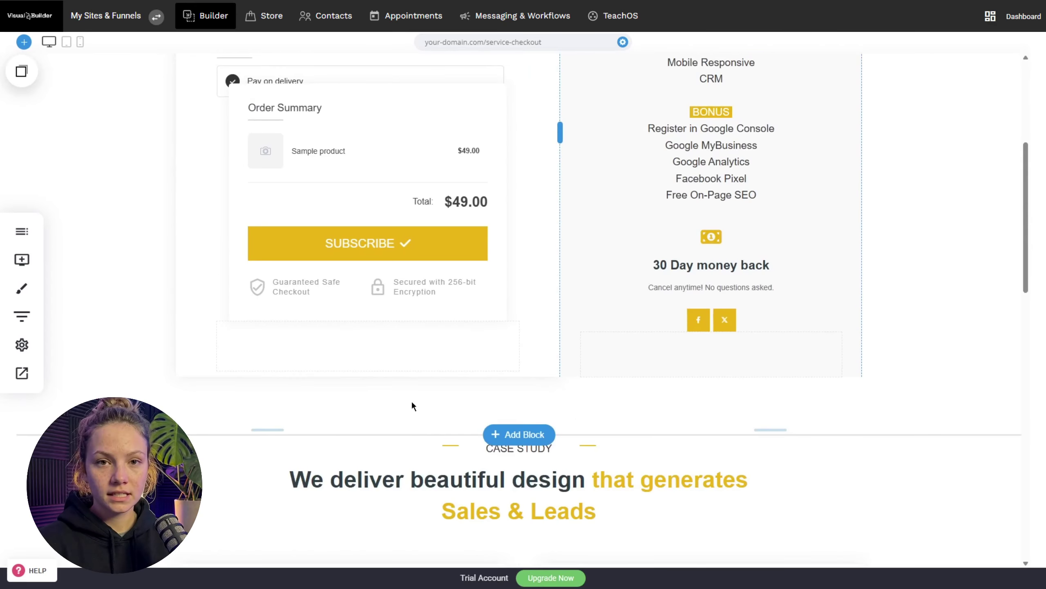
{"action": "scroll", "coordinate": [411, 399], "scroll_direction": "up", "scroll_amount": 5}
{"action": "left_click", "coordinate": [474, 279]}
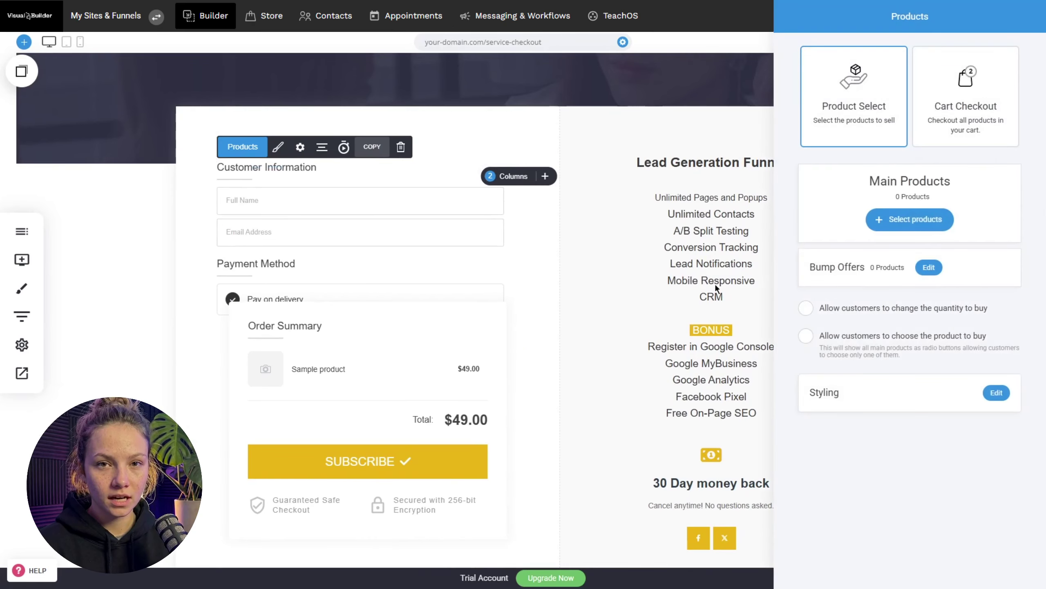
{"action": "left_click", "coordinate": [906, 219]}
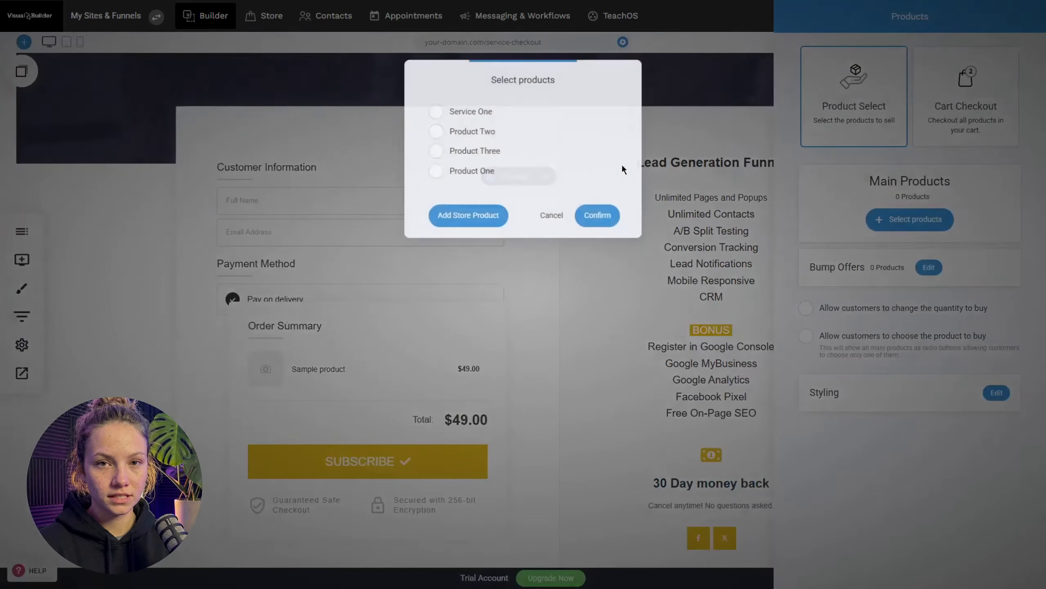
{"action": "left_click", "coordinate": [476, 170]}
{"action": "left_click", "coordinate": [586, 215]}
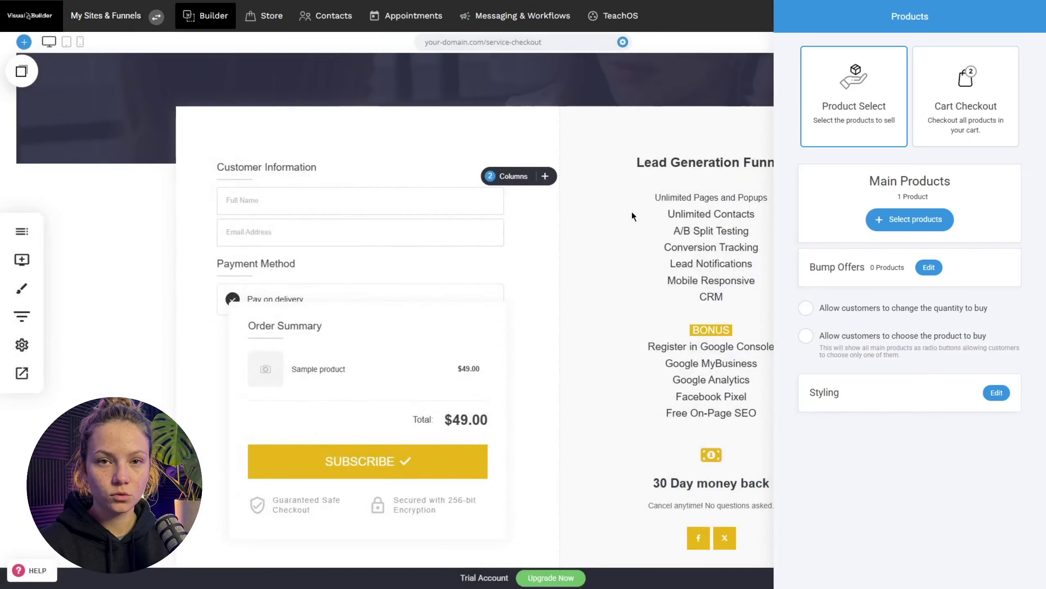
{"action": "left_click", "coordinate": [929, 267]}
{"action": "key", "text": "Escape"}
Set the padding size of the checkout wrapper to 11 px
{"action": "left_click", "coordinate": [997, 392]}
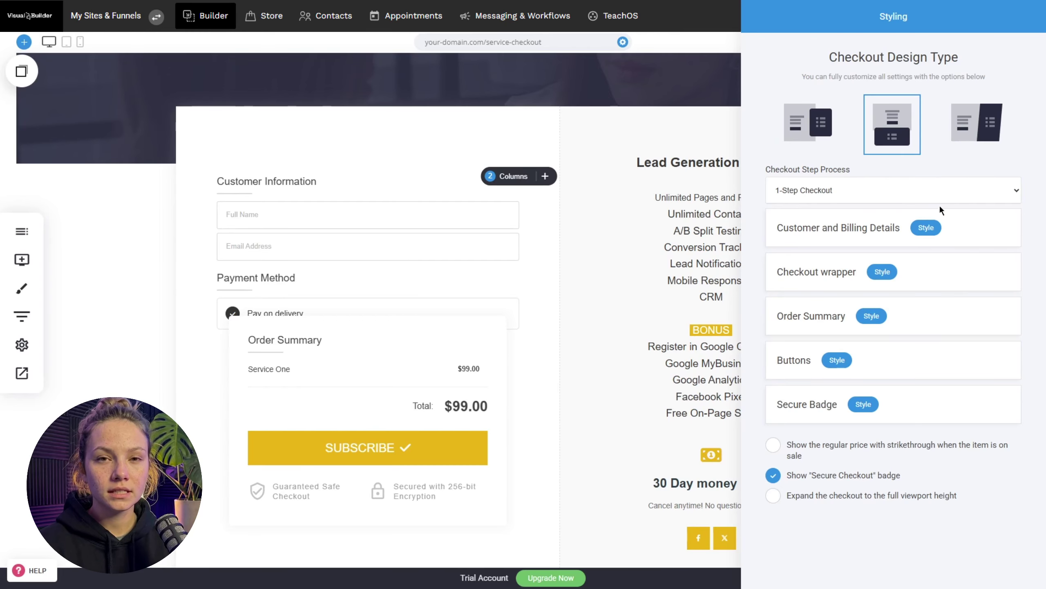
{"action": "left_click", "coordinate": [882, 273]}
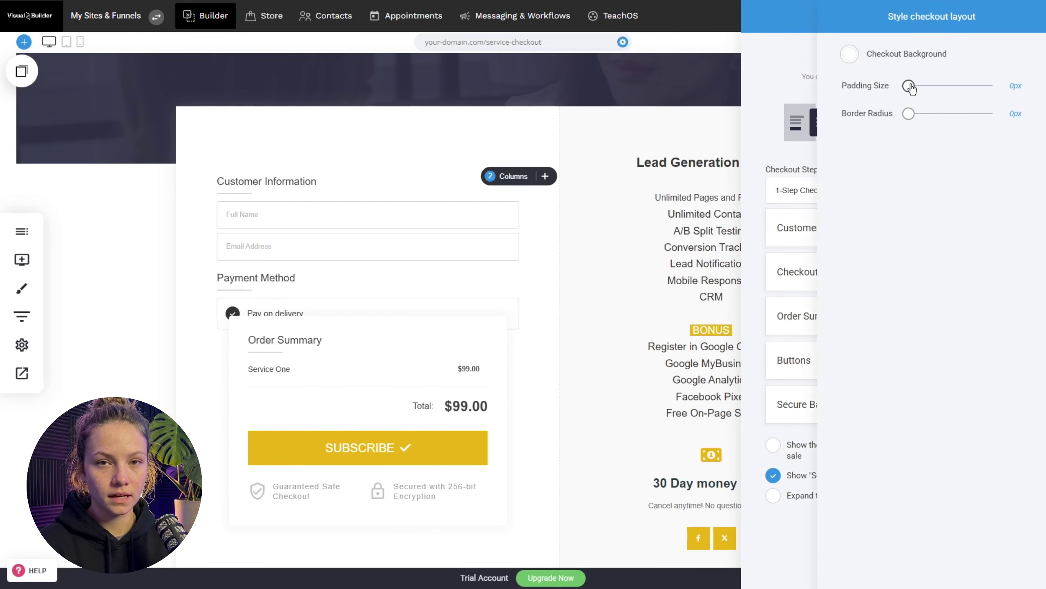
{"action": "mouse_move", "coordinate": [909, 87]}
{"action": "left_mouse_down"}
{"action": "mouse_move", "coordinate": [943, 86]}
{"action": "mouse_move", "coordinate": [917, 86]}
{"action": "left_mouse_up"}
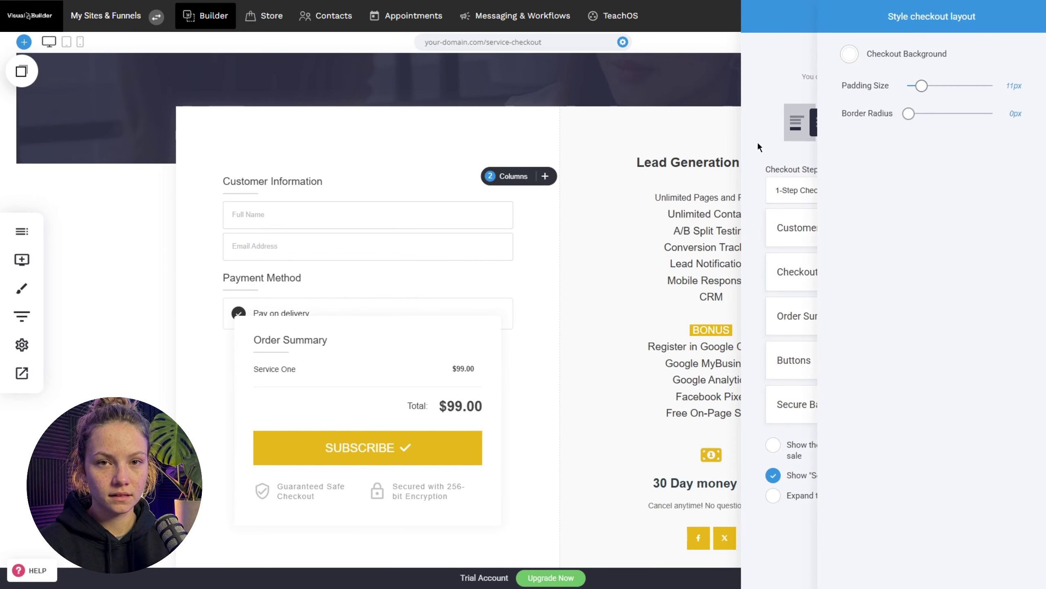
{"action": "left_click", "coordinate": [757, 140]}
Set the padding size of the checkout's Order Summary to 44 px
{"action": "left_click", "coordinate": [871, 316]}
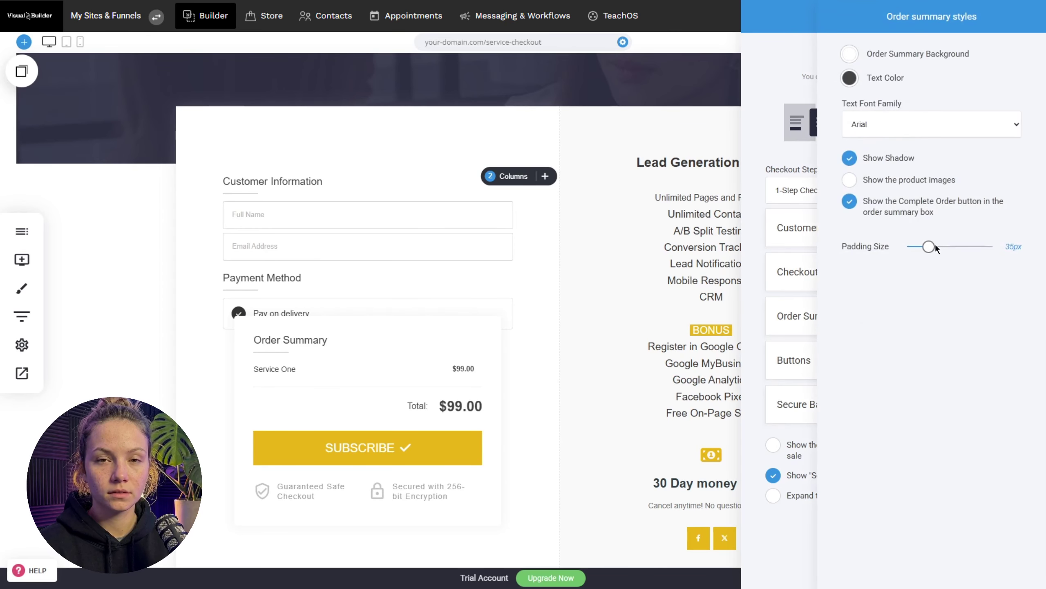
{"action": "left_click_drag", "start_coordinate": [937, 251], "coordinate": [940, 251]}
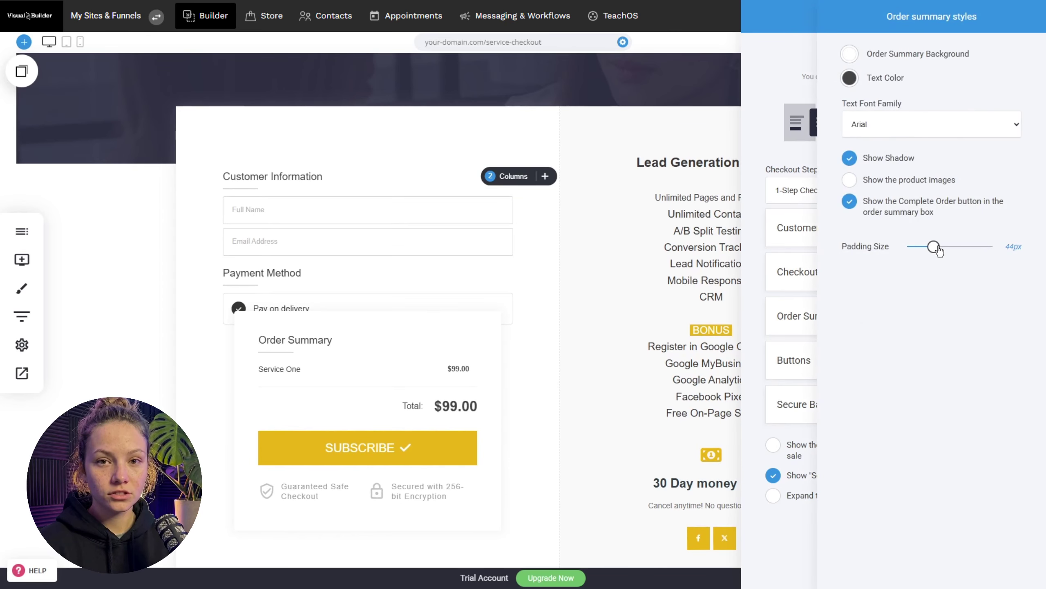
{"action": "left_click", "coordinate": [665, 294]}
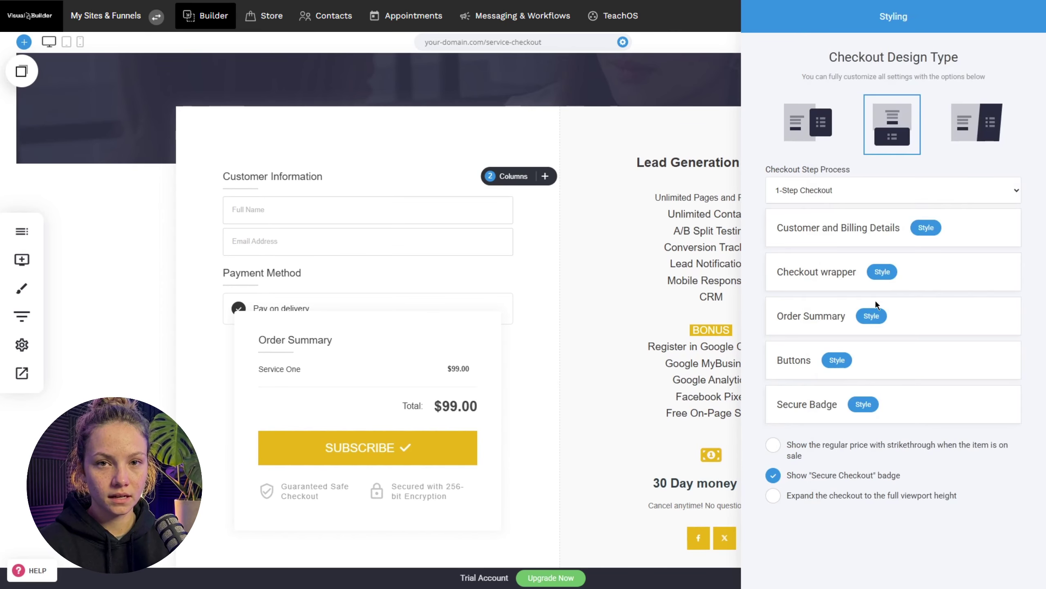
Increase the padding of the checkout's Customer and Billing Details section, then close the styling settings
{"action": "left_click", "coordinate": [923, 229]}
{"action": "left_click_drag", "start_coordinate": [909, 241], "coordinate": [953, 245]}
{"action": "left_click", "coordinate": [565, 248]}
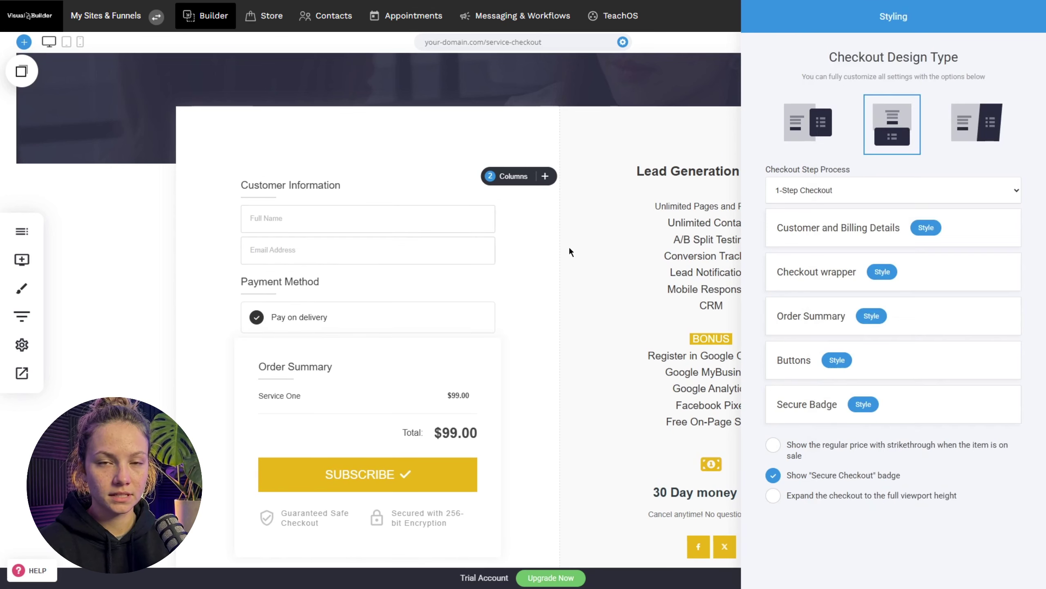
{"action": "left_click", "coordinate": [569, 245]}
{"action": "left_click", "coordinate": [664, 182]}
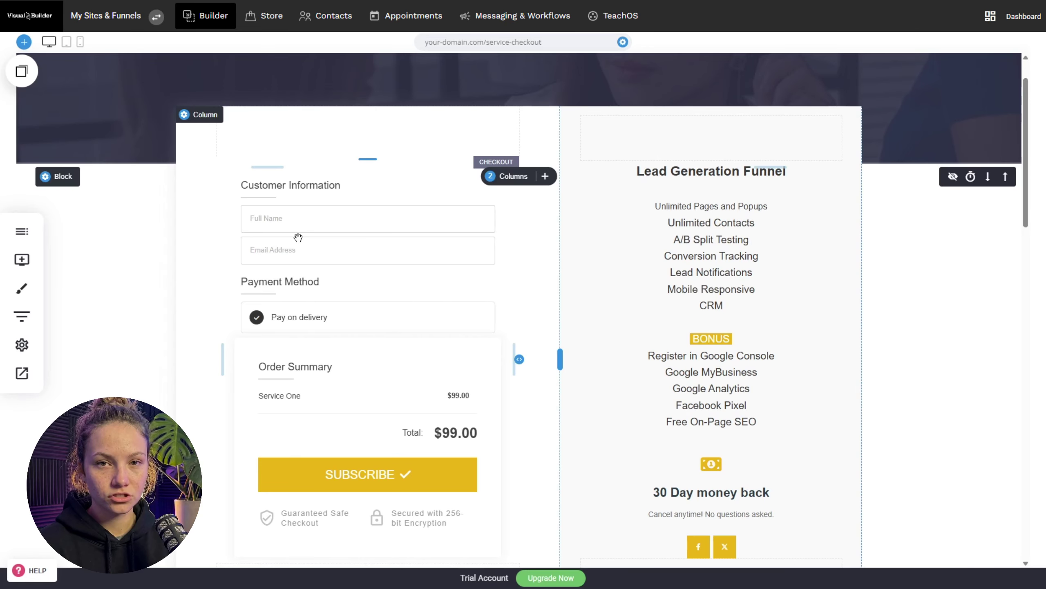
{"action": "triple_click", "coordinate": [711, 259]}
{"action": "left_click", "coordinate": [946, 350]}
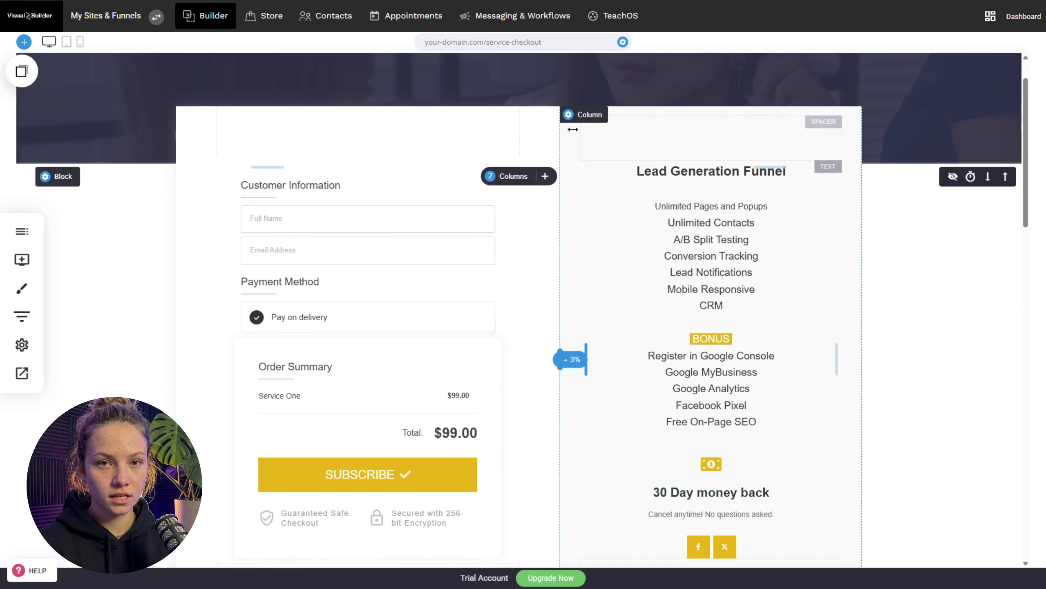
{"action": "scroll", "coordinate": [586, 441], "scroll_direction": "down", "scroll_amount": 5}
{"action": "scroll", "coordinate": [586, 441], "scroll_direction": "up", "scroll_amount": 6}
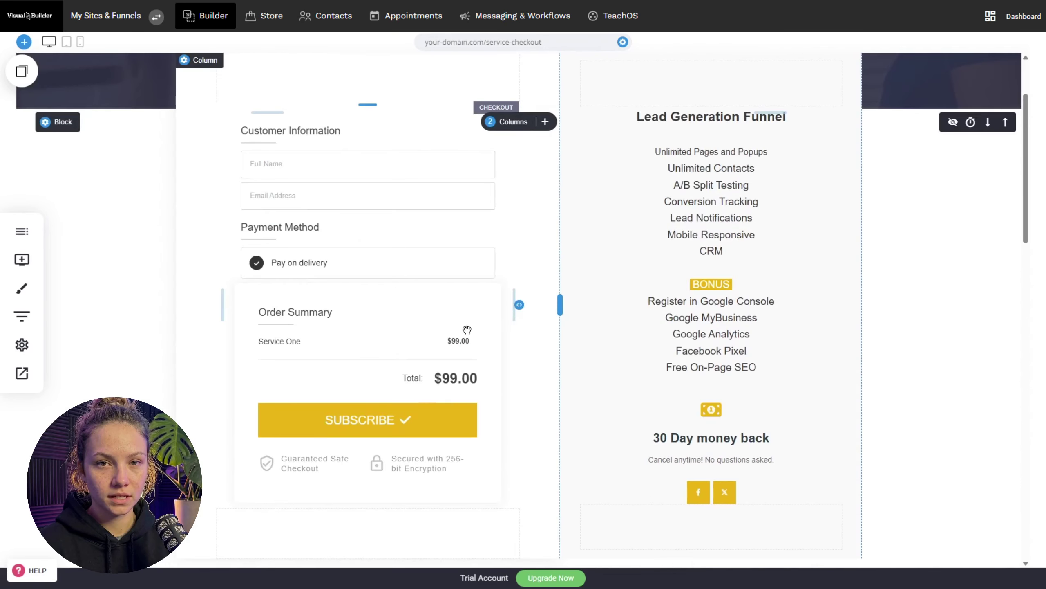
Preview the Service Checkout page, submit a pay-on-delivery test order for Service One, and close the preview
{"action": "left_click", "coordinate": [22, 373]}
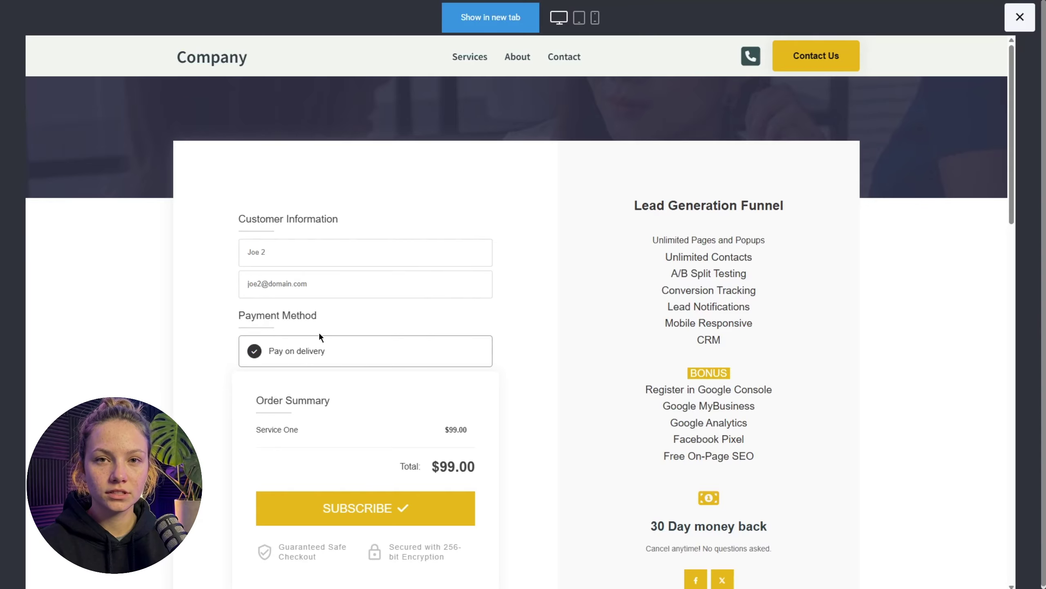
{"action": "scroll", "coordinate": [419, 326], "scroll_direction": "down", "scroll_amount": 5}
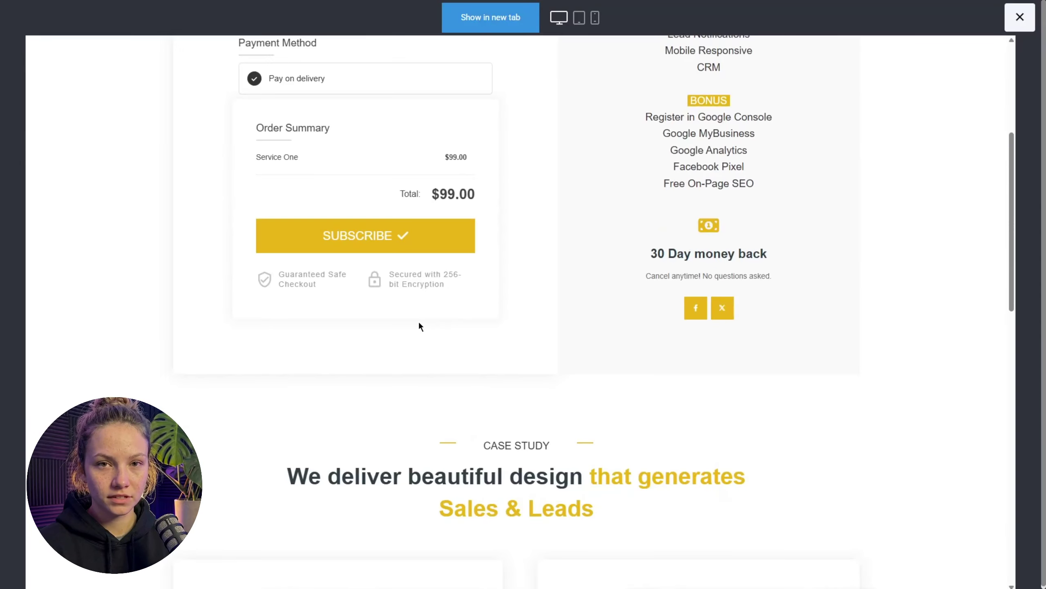
{"action": "scroll", "coordinate": [419, 326], "scroll_direction": "up", "scroll_amount": 5}
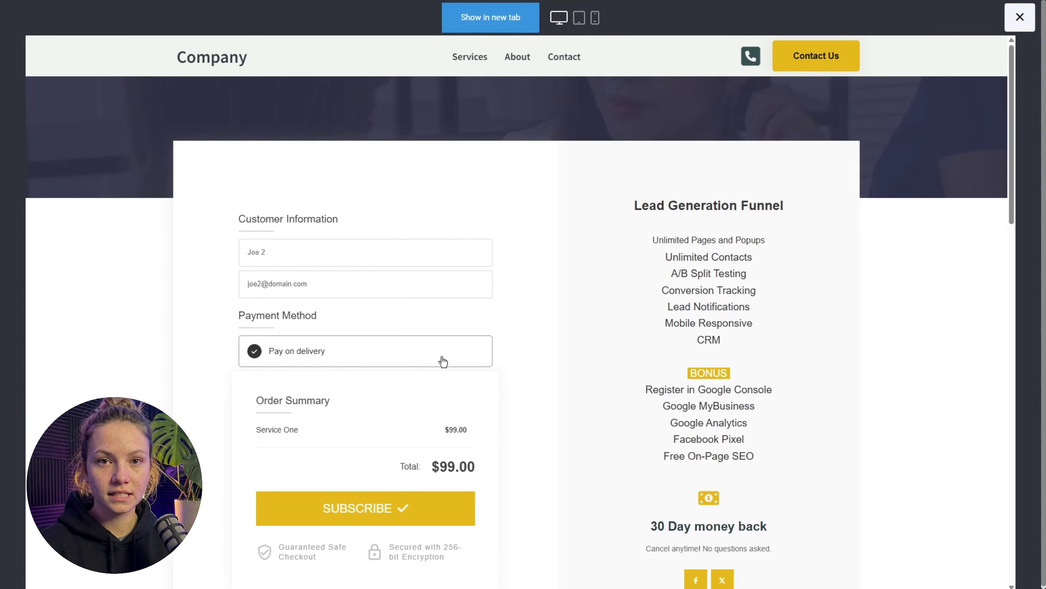
{"action": "left_click", "coordinate": [420, 501]}
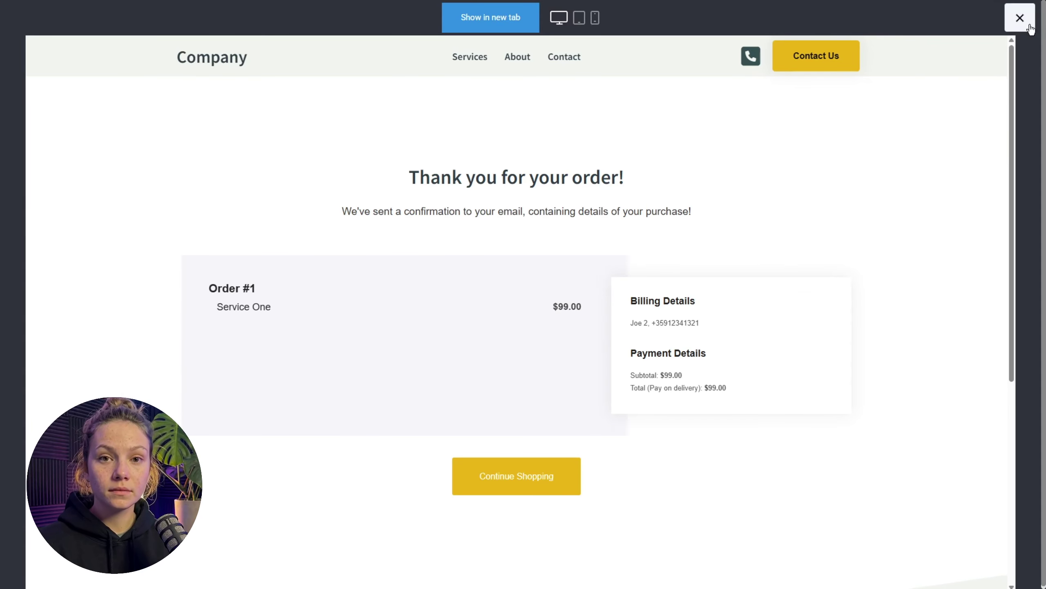
{"action": "left_click", "coordinate": [1020, 18]}
Open the Bump Offers settings of the checkout element
{"action": "left_click", "coordinate": [457, 243]}
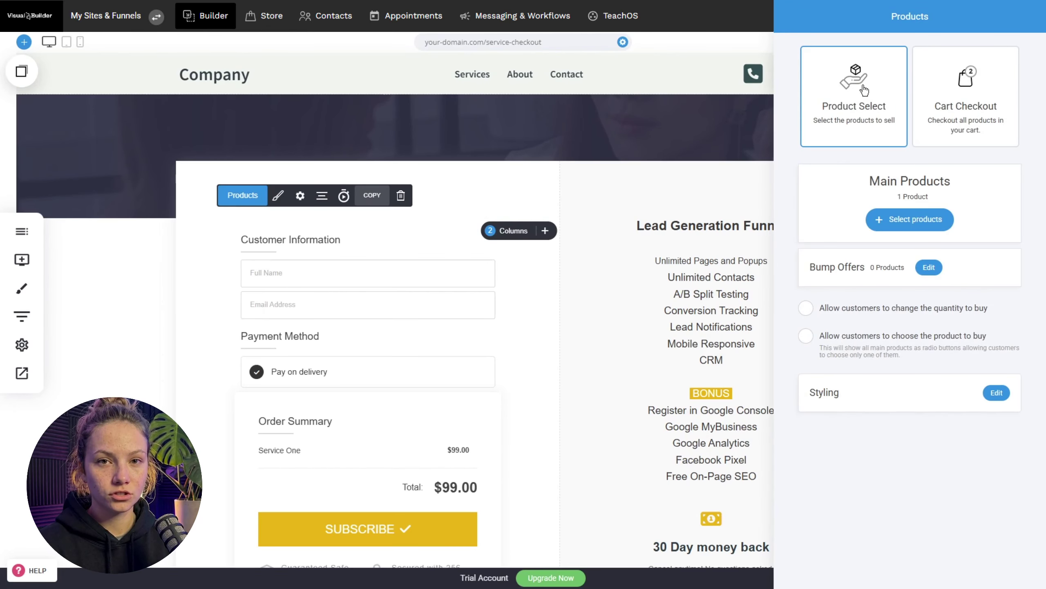
{"action": "left_click", "coordinate": [928, 267]}
{"action": "left_click", "coordinate": [891, 108]}
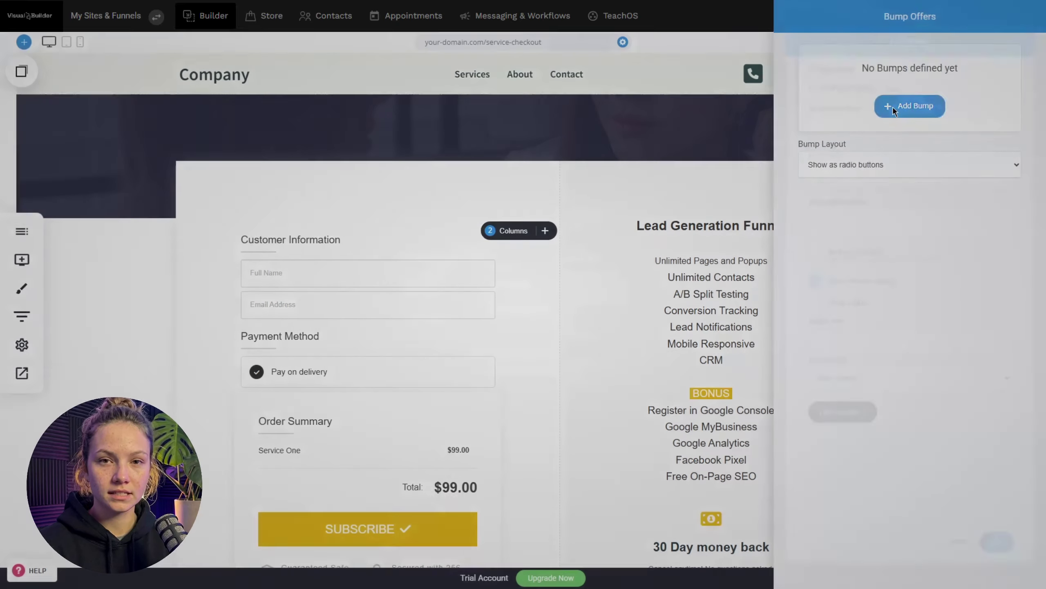
{"action": "left_click", "coordinate": [935, 69]}
{"action": "left_click", "coordinate": [486, 132]}
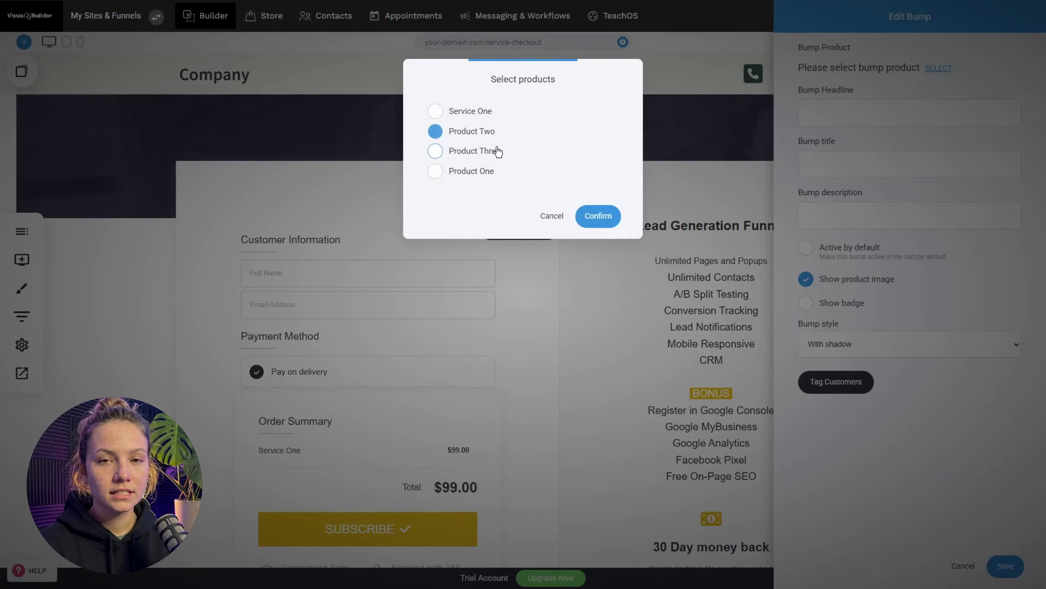
{"action": "left_click", "coordinate": [470, 172]}
{"action": "left_click", "coordinate": [598, 216]}
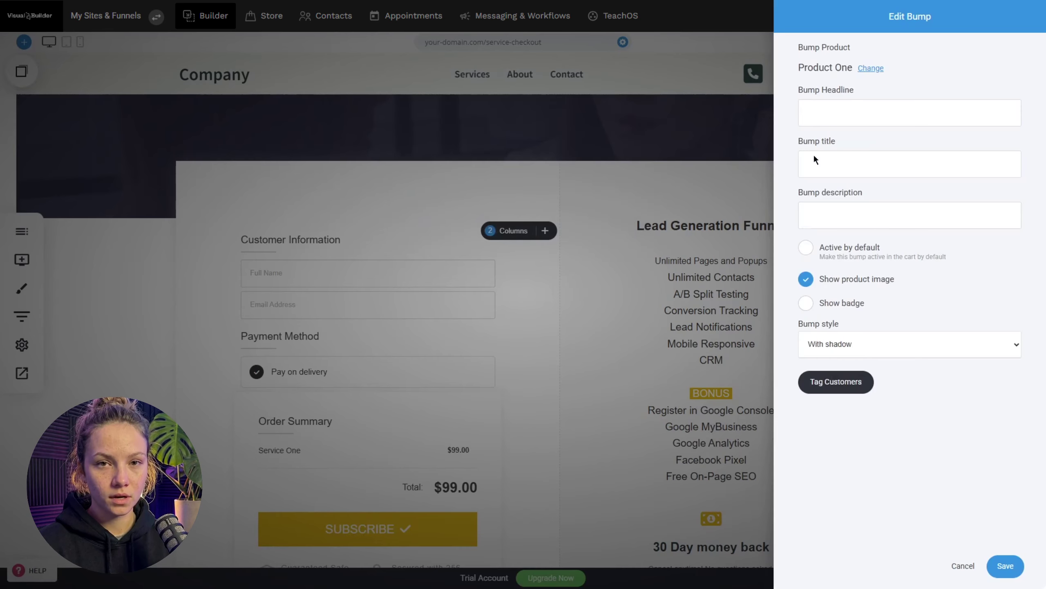
{"action": "left_click", "coordinate": [879, 111]}
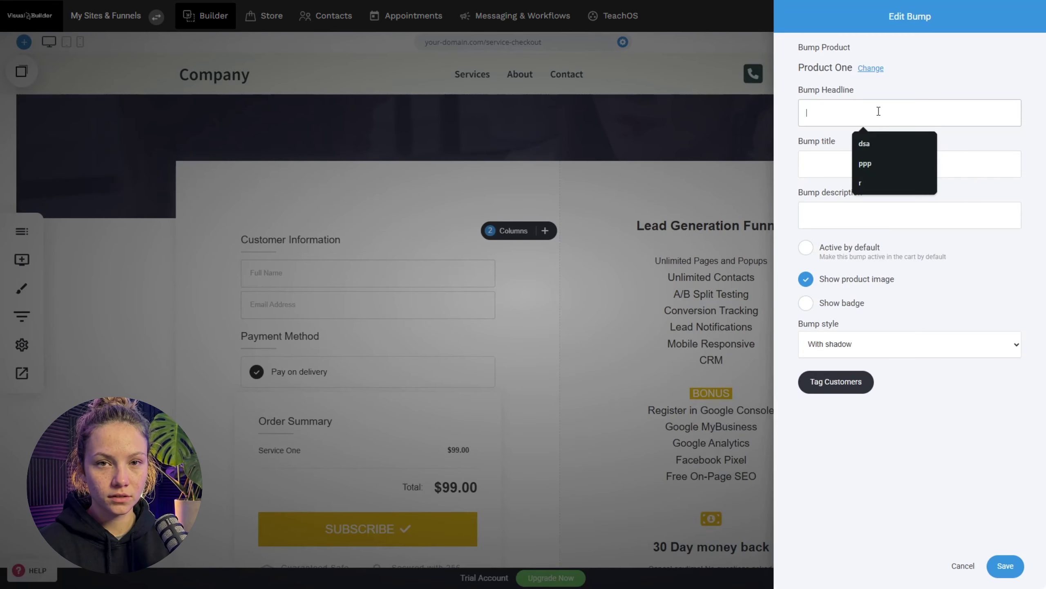
{"action": "type", "text": "Y"}
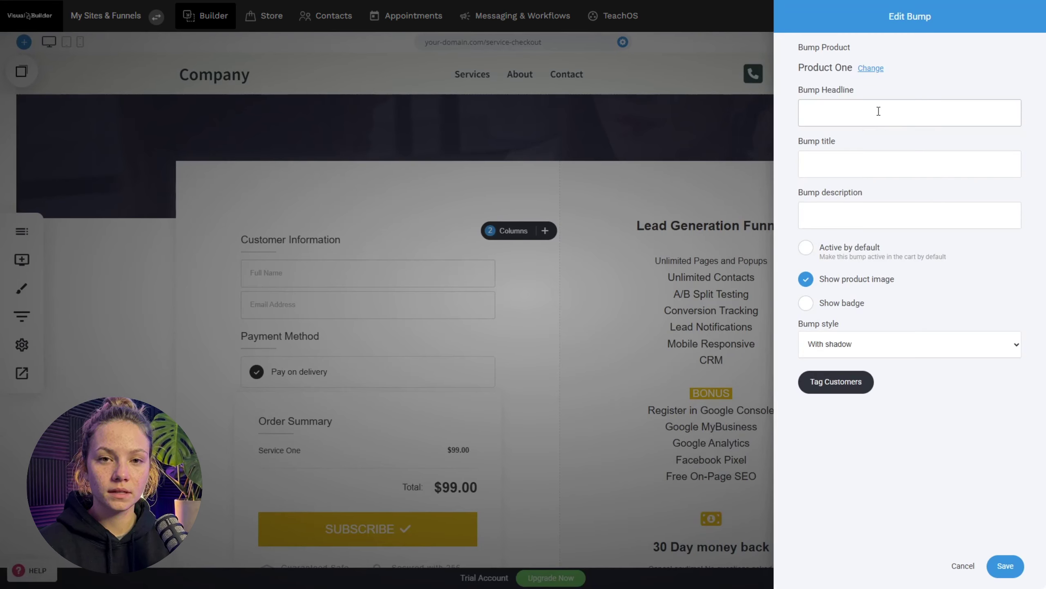
{"action": "type", "text": "Do you want this product?"}
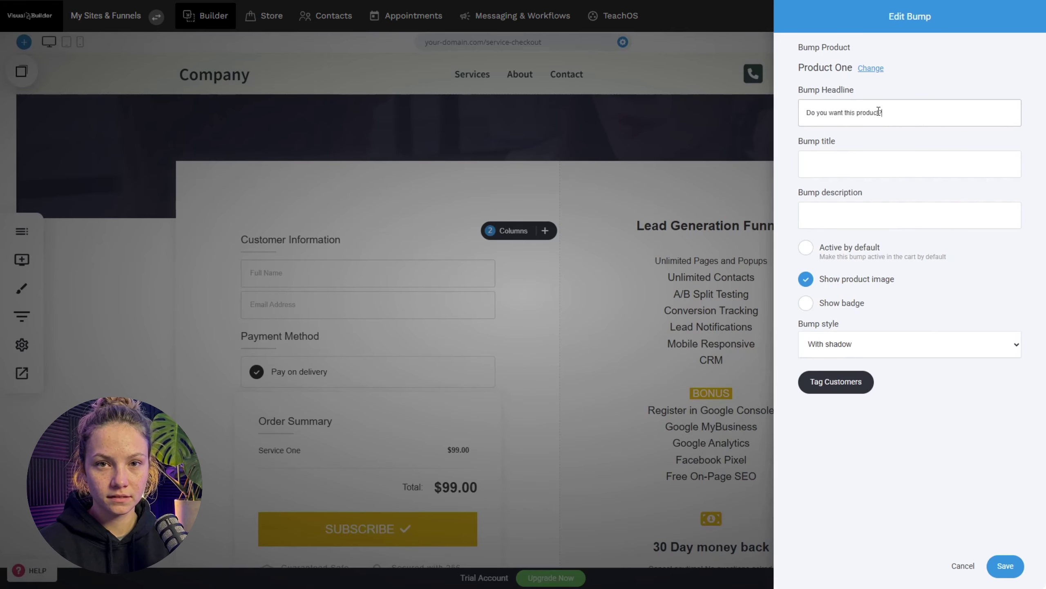
{"action": "key", "text": "Tab"}
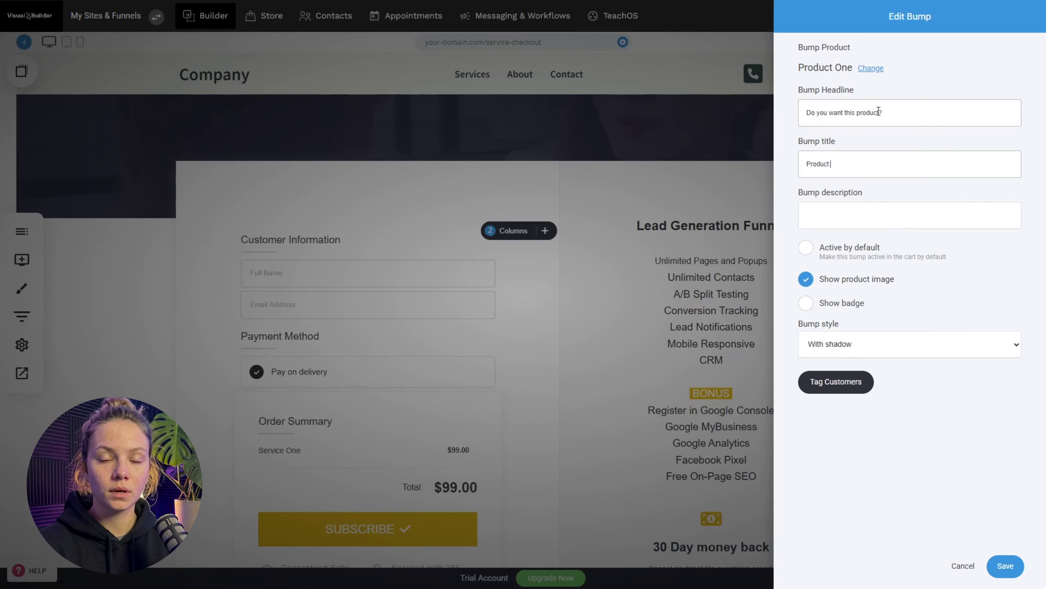
{"action": "key", "text": "Tab"}
{"action": "type", "text": "Des"}
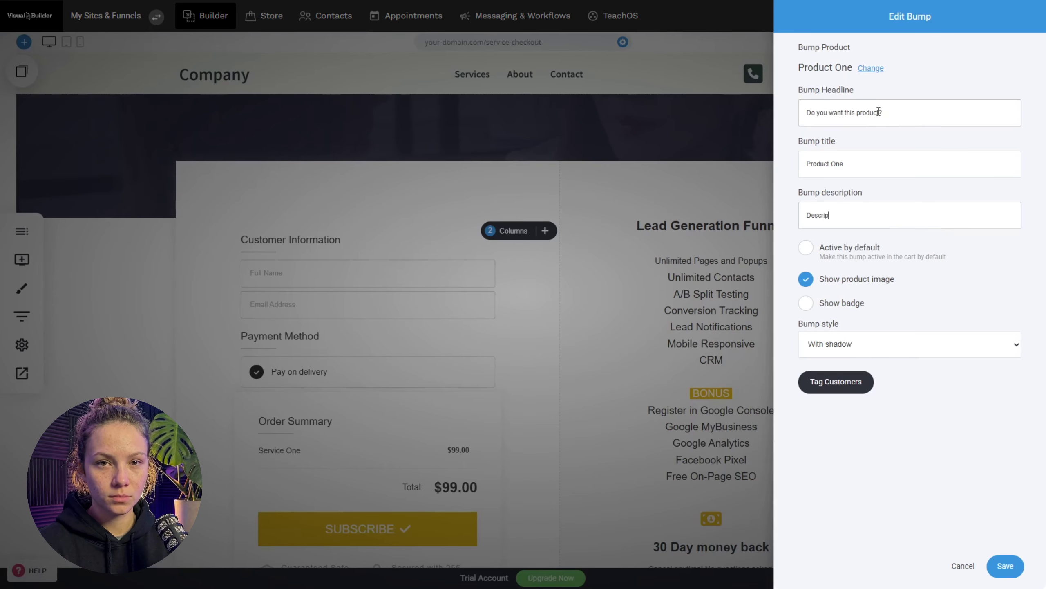
{"action": "left_click", "coordinate": [963, 566]}
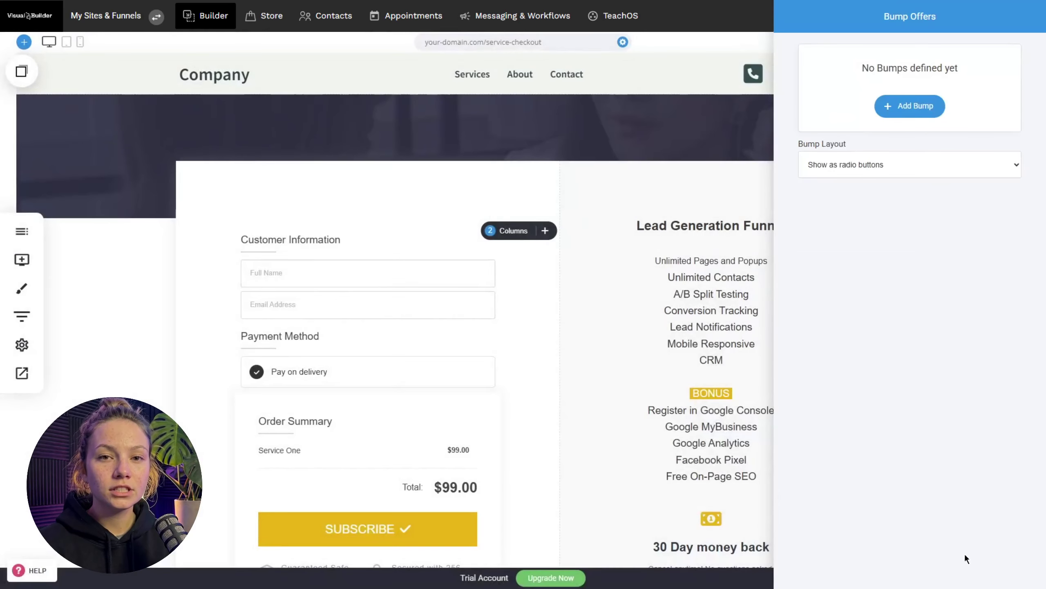
Add a new bump offer and choose Product One as its product
{"action": "left_click", "coordinate": [911, 106]}
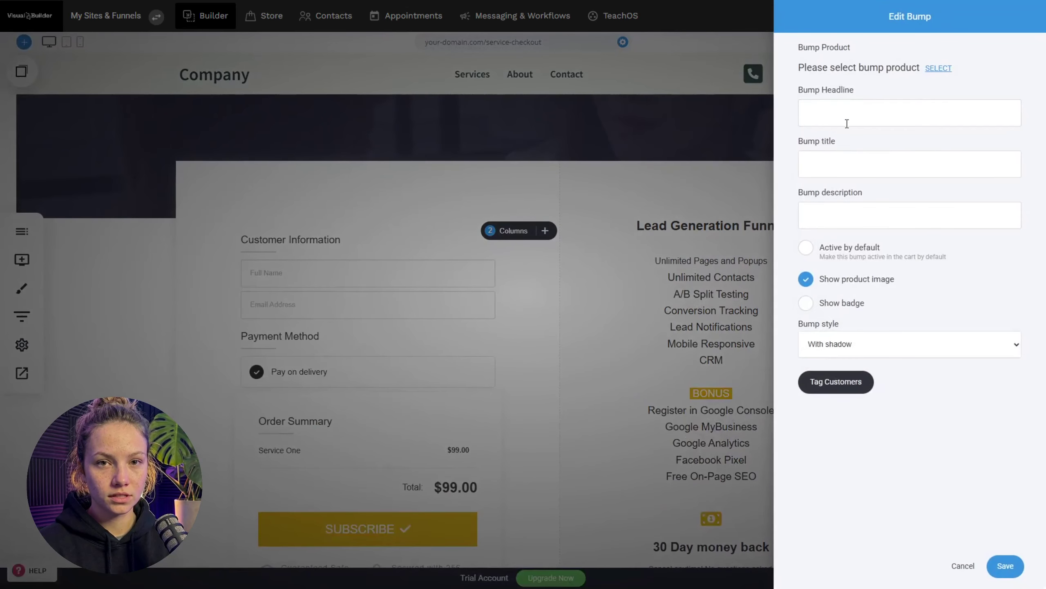
{"action": "left_click", "coordinate": [938, 67]}
{"action": "left_click", "coordinate": [477, 173]}
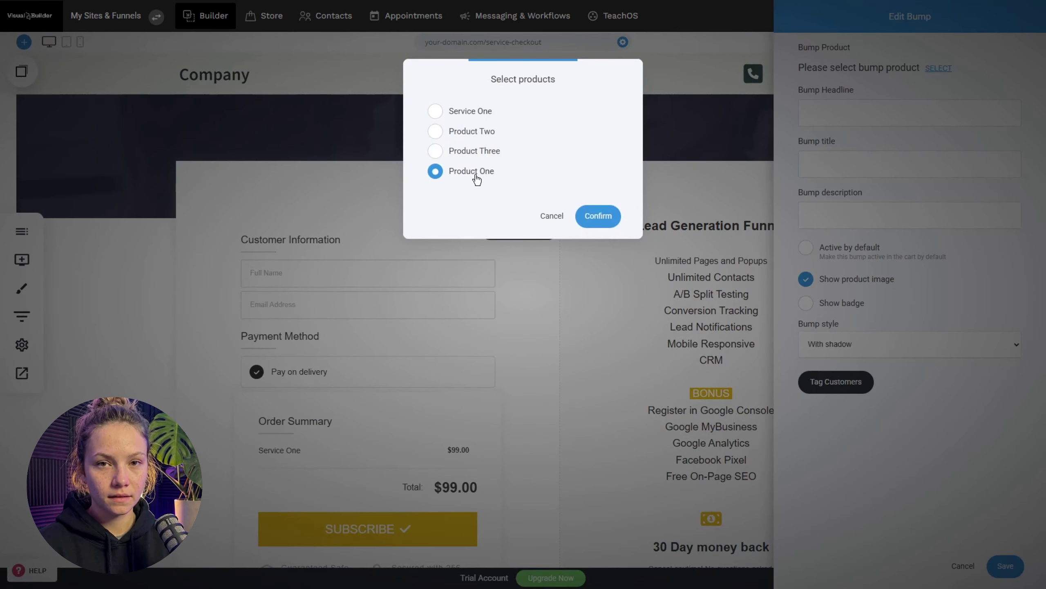
{"action": "left_click", "coordinate": [597, 215]}
Set the bump headline to "Do you want this product?"
{"action": "left_click", "coordinate": [837, 112]}
{"action": "type", "text": "Pro"}
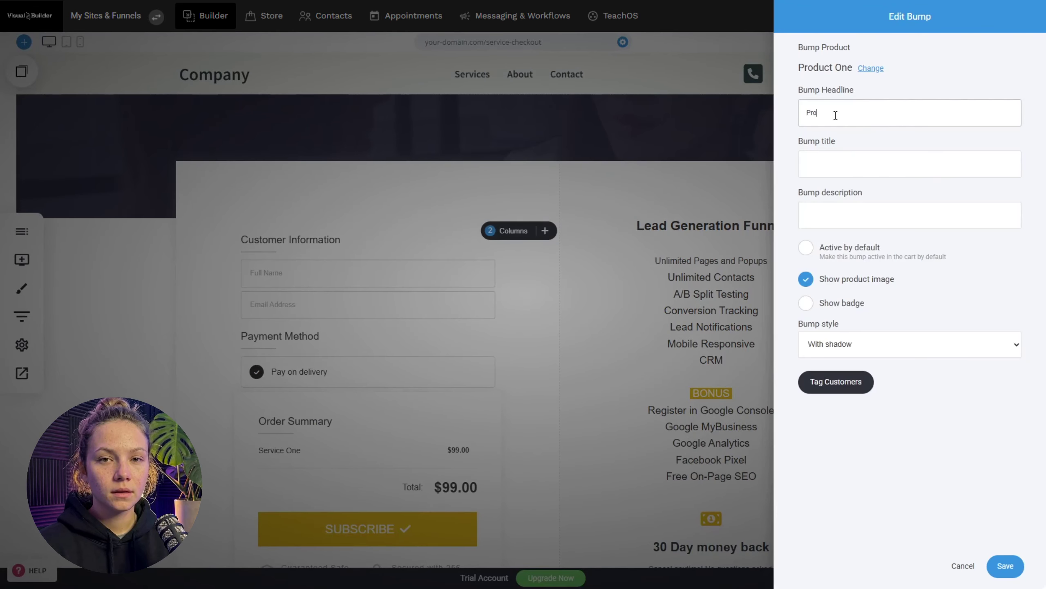
{"action": "type", "text": "duc"}
{"action": "key", "text": "ctrl+a"}
{"action": "type", "text": "Do"}
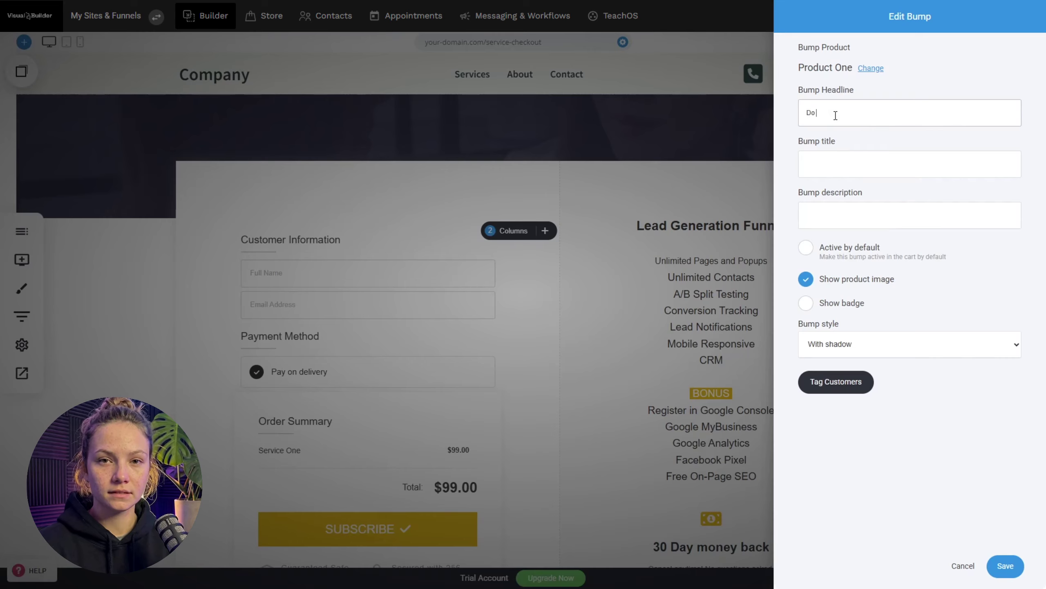
{"action": "type", "text": " you want this product?"}
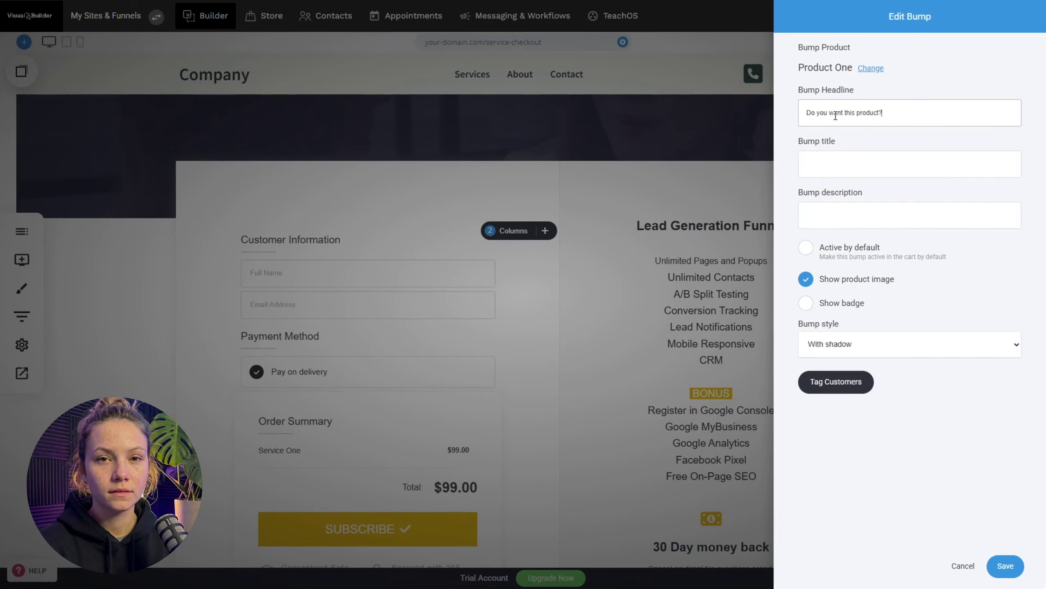
Give the bump offer the title "Product One" and the description "Description", save it, and close the checkout element's settings
{"action": "key", "text": "Tab"}
{"action": "type", "text": "Product One"}
{"action": "key", "text": "Tab"}
{"action": "type", "text": "De"}
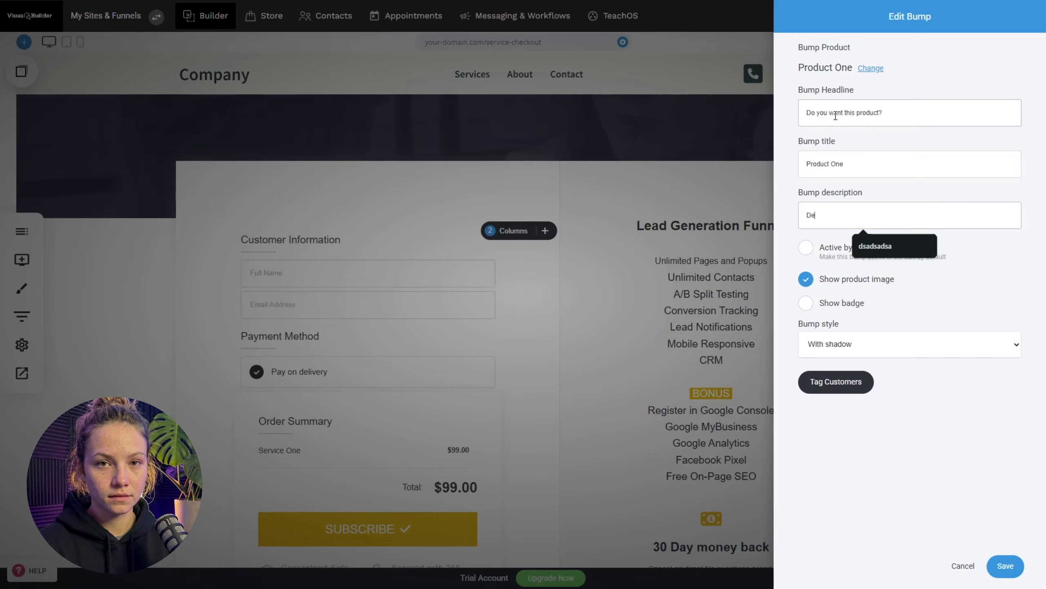
{"action": "type", "text": "scription"}
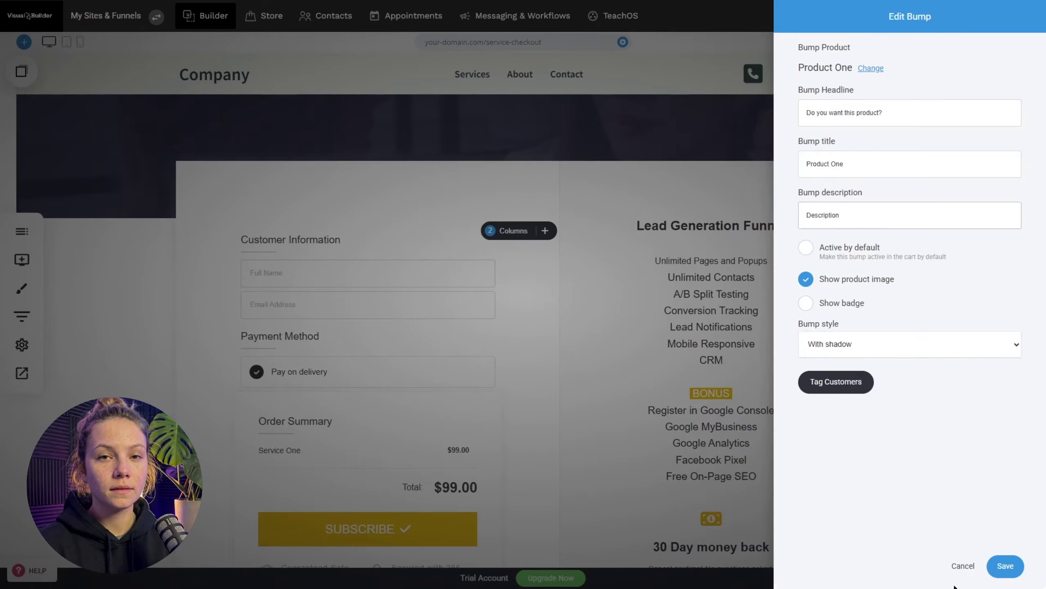
{"action": "left_click", "coordinate": [1004, 566]}
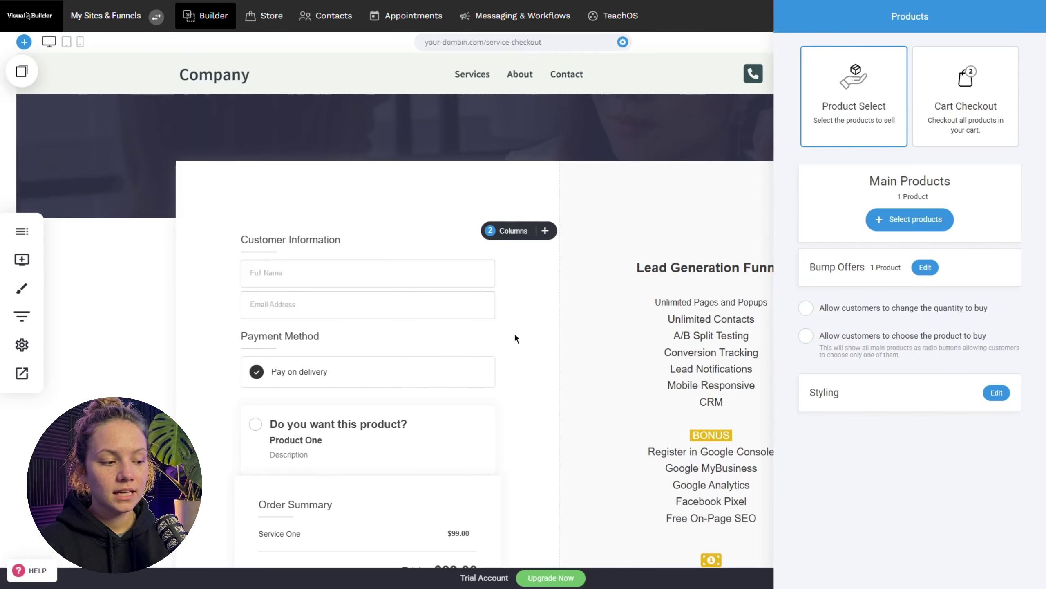
{"action": "left_click", "coordinate": [511, 402]}
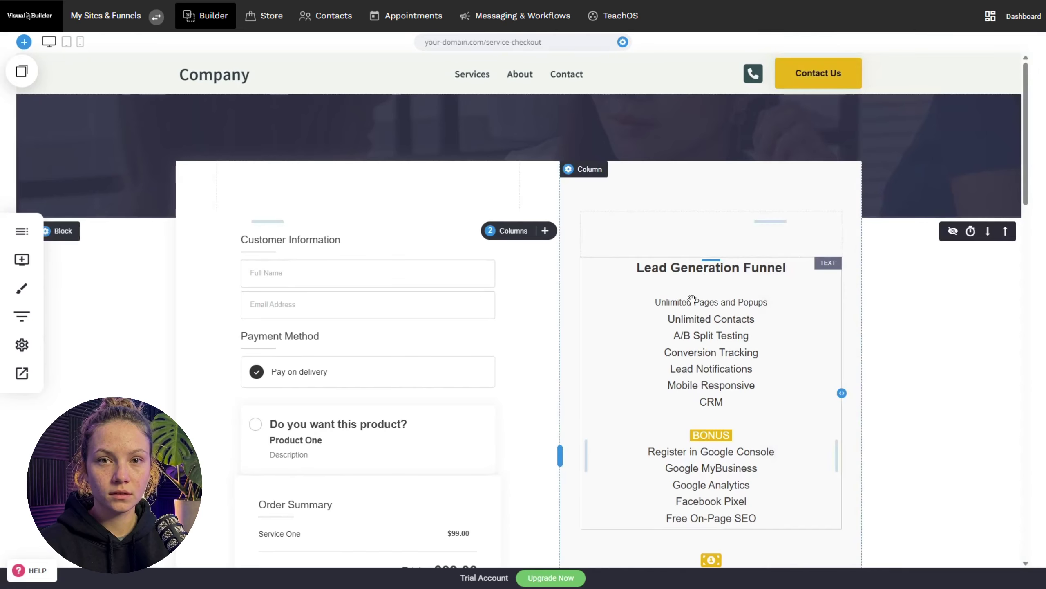
Preview the Service Checkout page, accept the Product One bump offer to check the shipping fields and order summary, and close the preview
{"action": "left_click", "coordinate": [21, 373]}
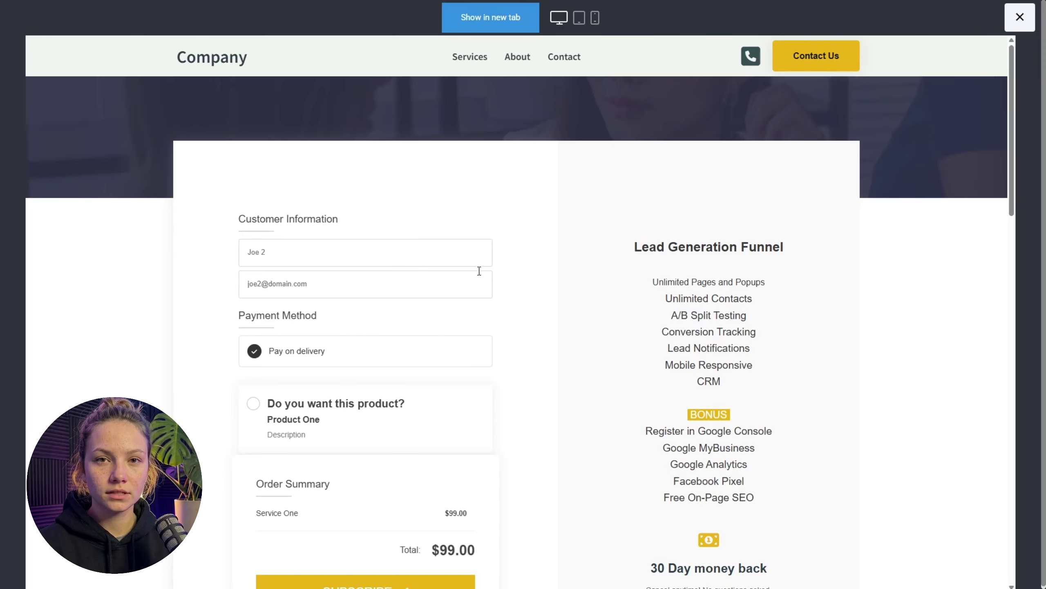
{"action": "scroll", "coordinate": [291, 295], "scroll_direction": "down", "scroll_amount": 3}
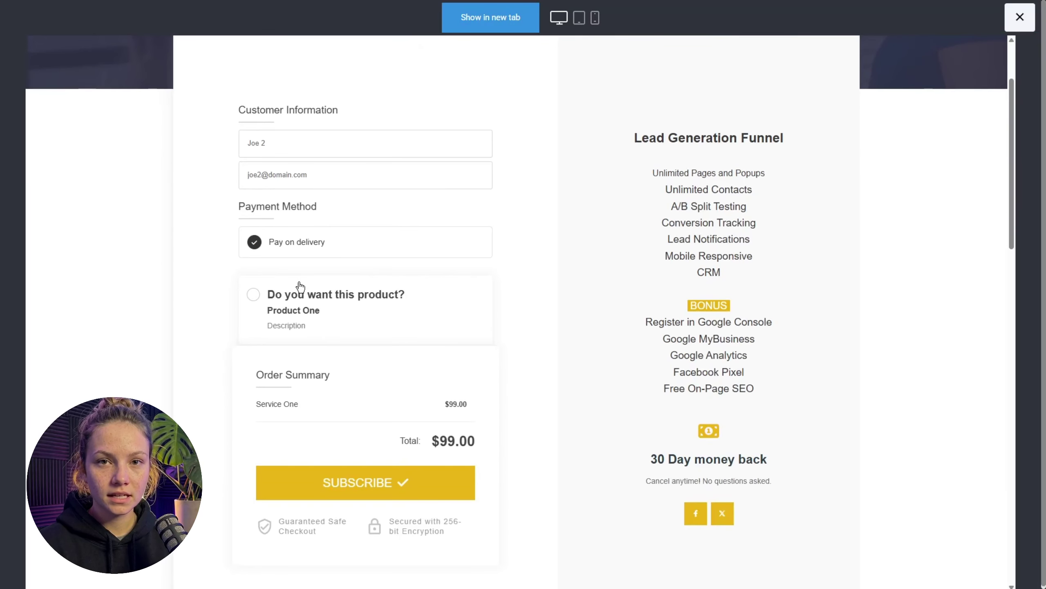
{"action": "left_click", "coordinate": [291, 295]}
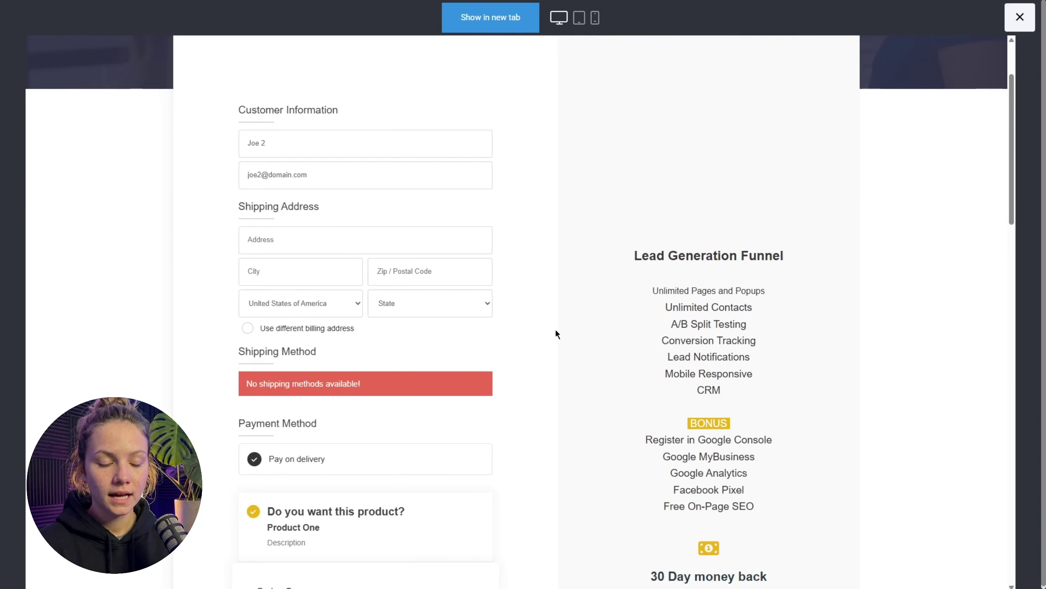
{"action": "scroll", "coordinate": [555, 329], "scroll_direction": "down", "scroll_amount": 4}
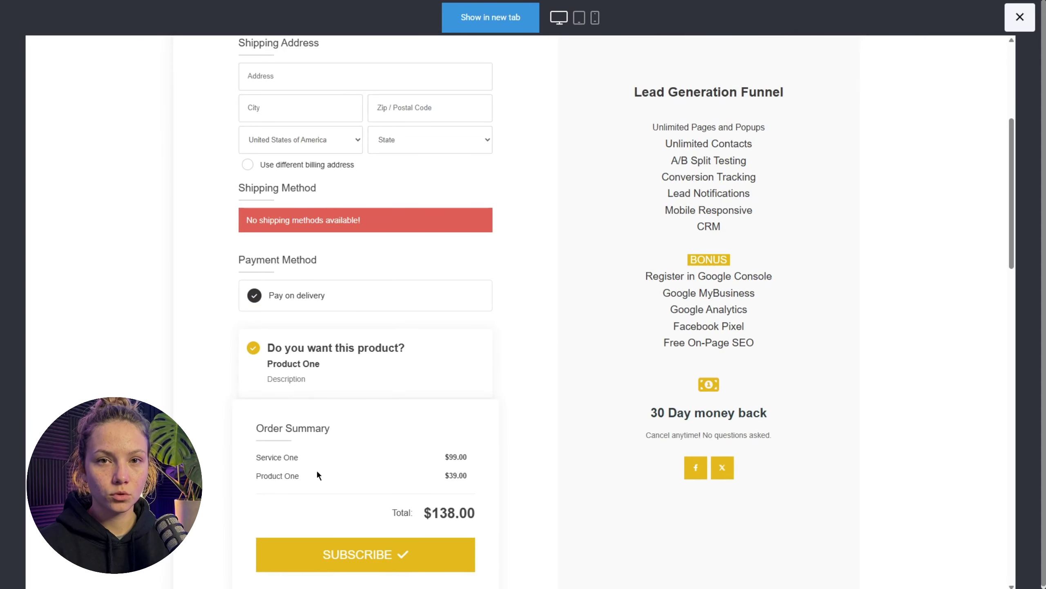
{"action": "scroll", "coordinate": [420, 364], "scroll_direction": "up", "scroll_amount": 1}
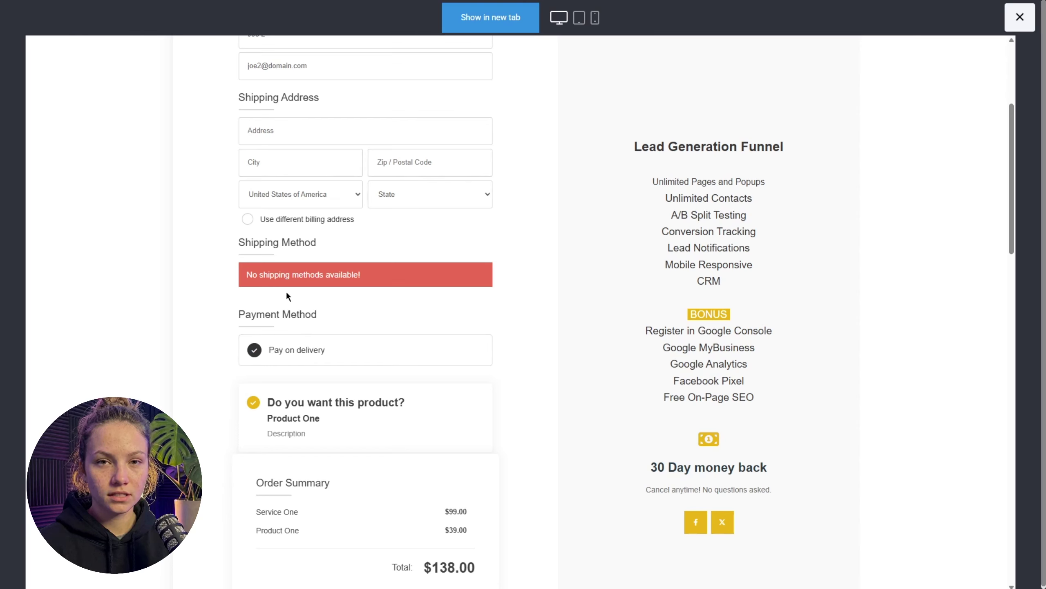
{"action": "scroll", "coordinate": [305, 291], "scroll_direction": "up", "scroll_amount": 1}
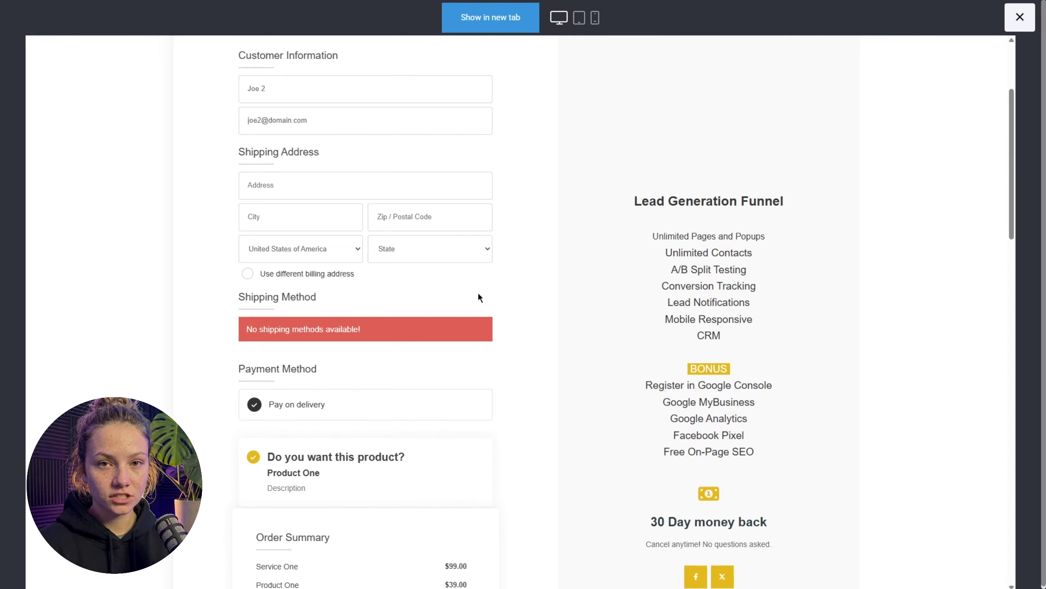
{"action": "left_click", "coordinate": [1020, 17]}
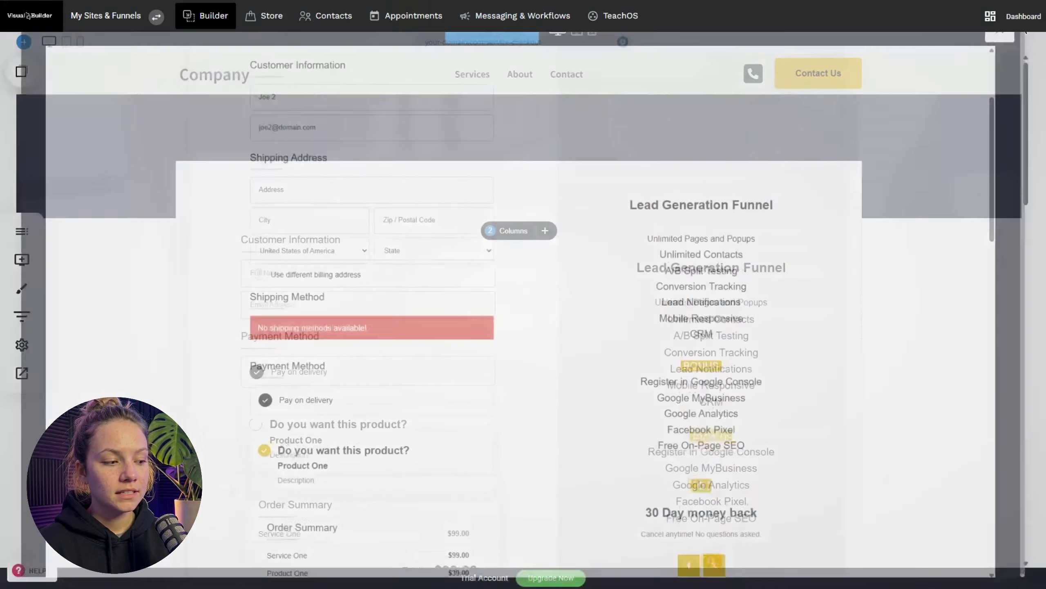
Open the store's shipping settings and look at the option for adding a shipping method
{"action": "left_click", "coordinate": [444, 26]}
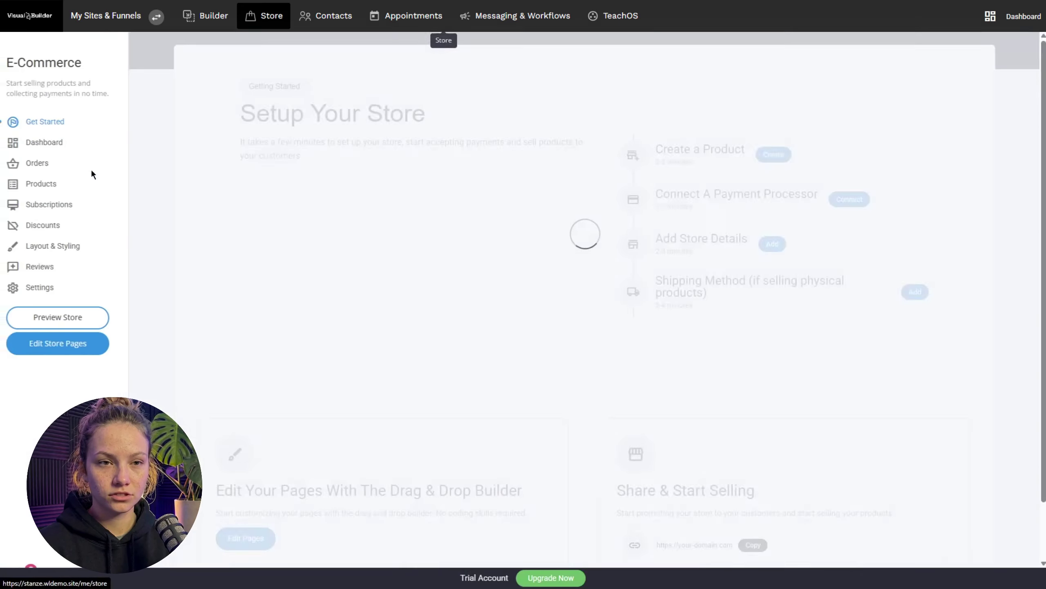
{"action": "left_click", "coordinate": [52, 286]}
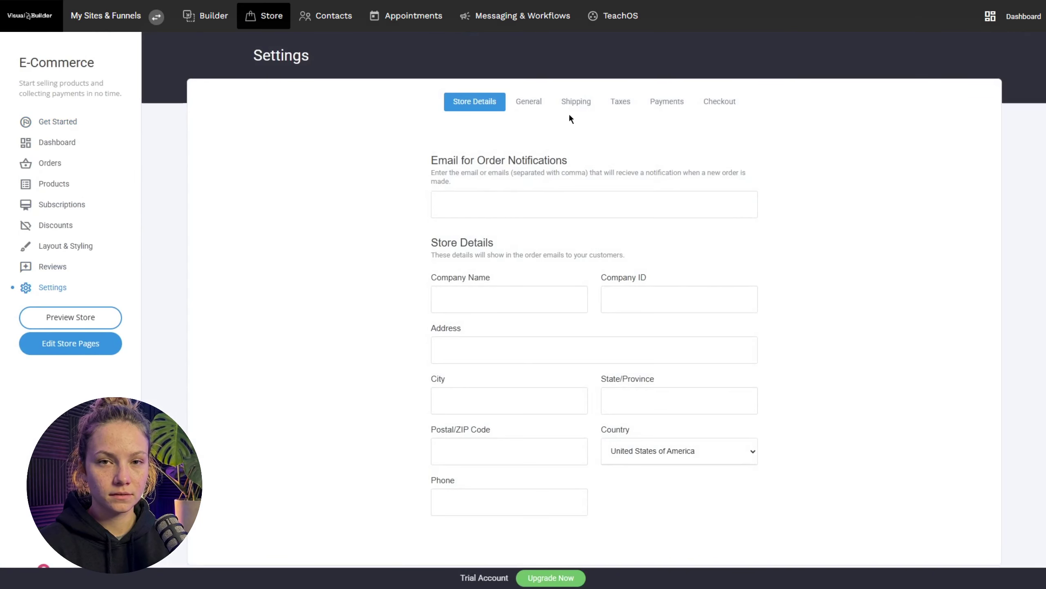
{"action": "left_click", "coordinate": [571, 108]}
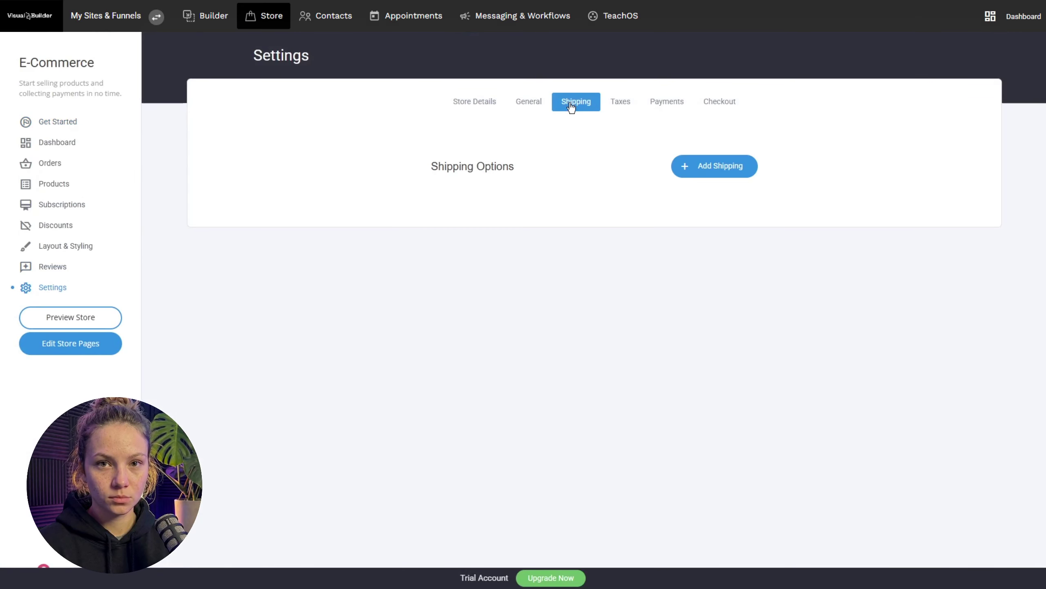
{"action": "left_click", "coordinate": [698, 179]}
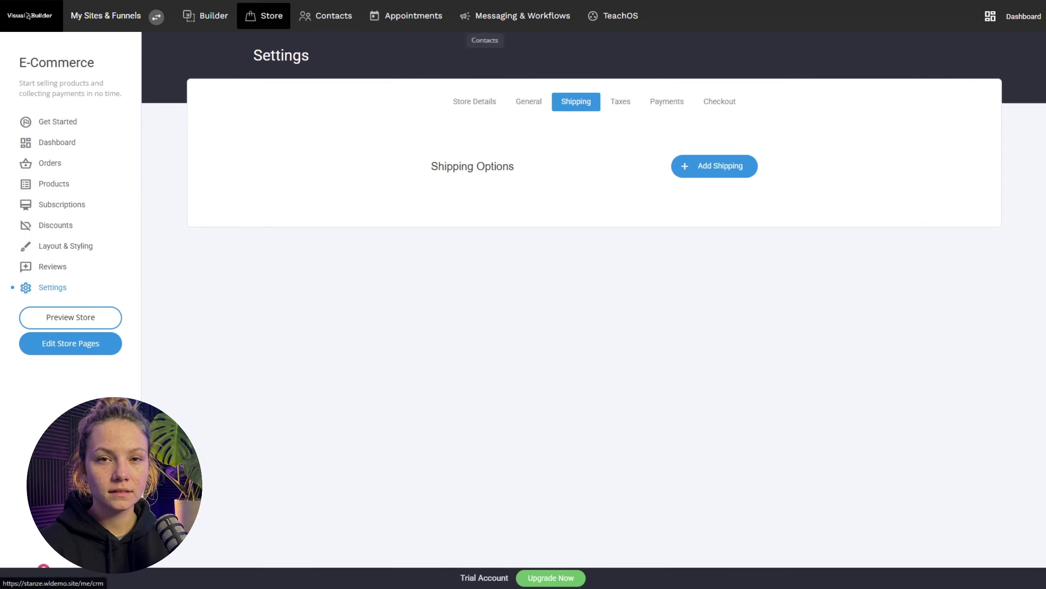
Open the Service One test order from the store's orders and mark it as paid
{"action": "left_click", "coordinate": [61, 162]}
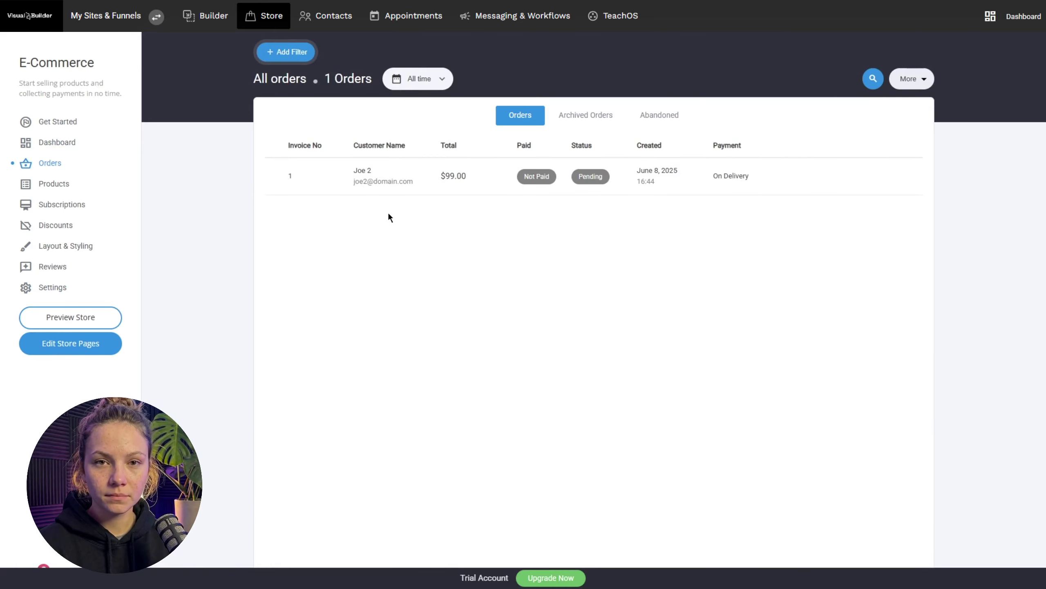
{"action": "left_click", "coordinate": [372, 177]}
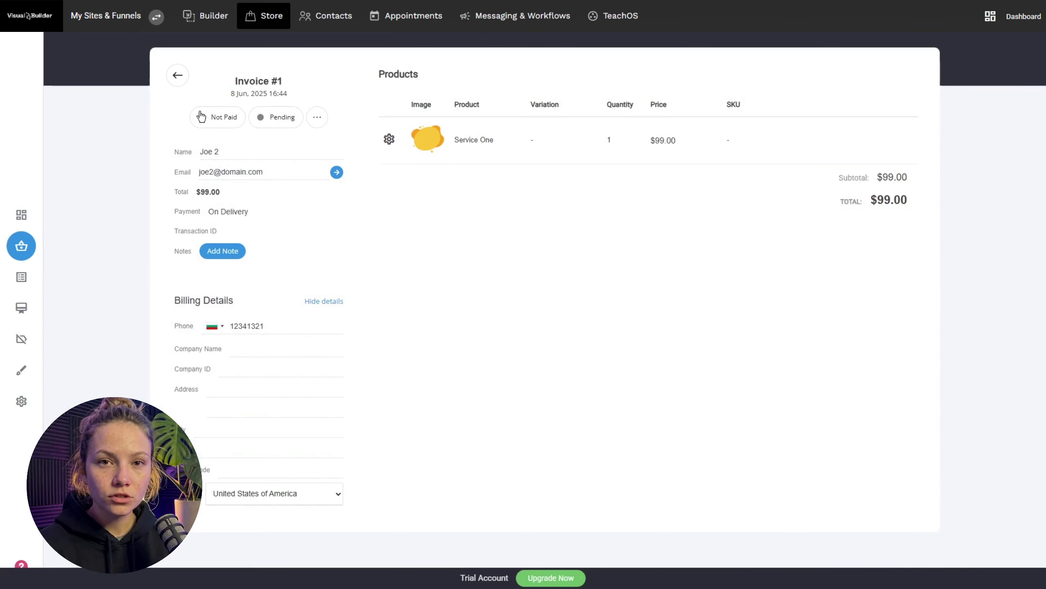
{"action": "left_click", "coordinate": [232, 118]}
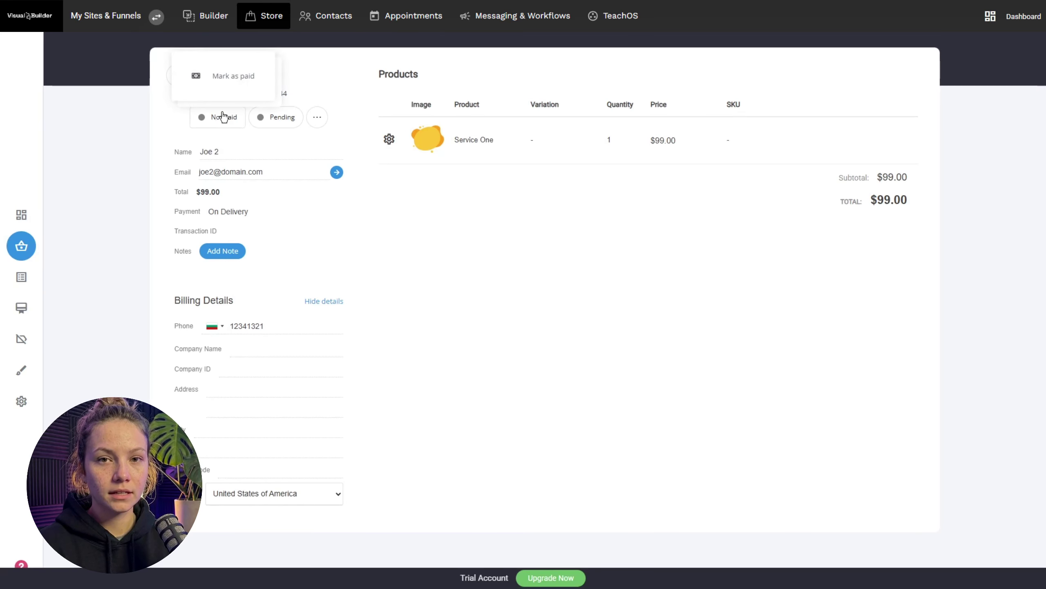
{"action": "left_click", "coordinate": [229, 88]}
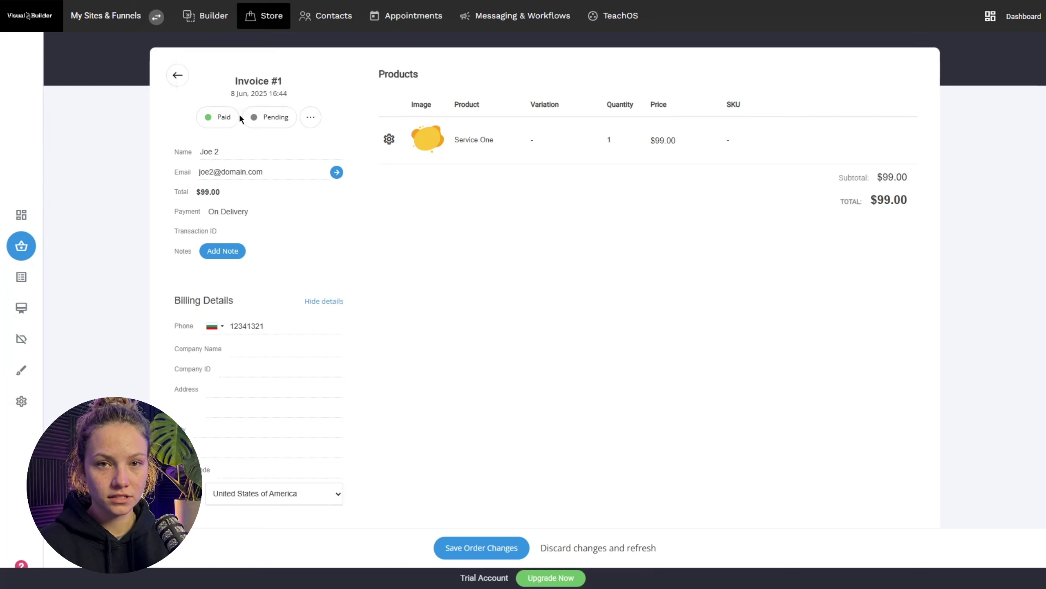
Examine the order's completion status choices, its additional actions, and the options for the Service One item
{"action": "left_click", "coordinate": [271, 123]}
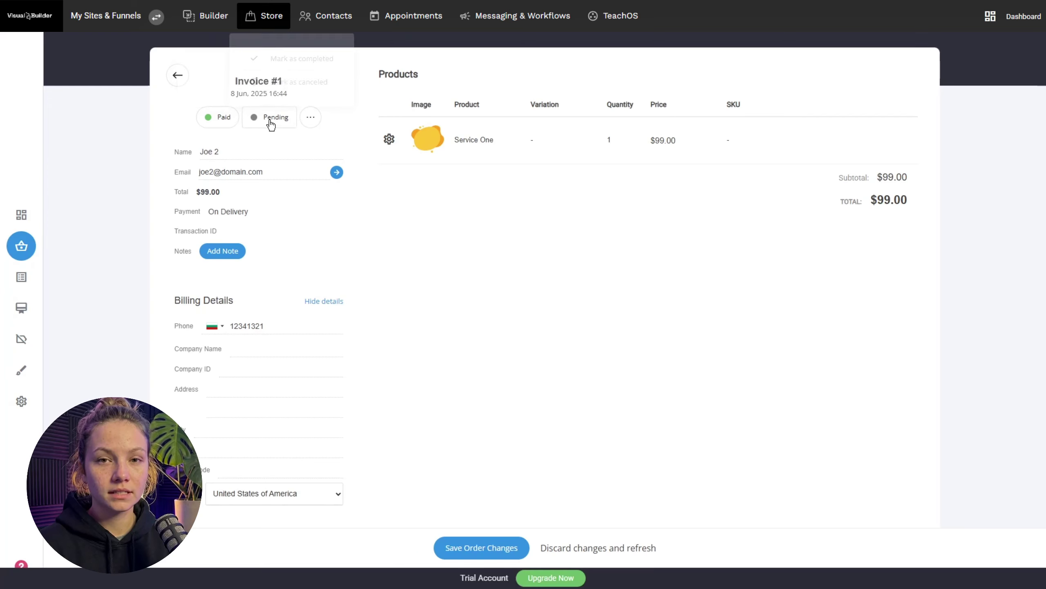
{"action": "left_click", "coordinate": [467, 199]}
{"action": "left_click", "coordinate": [316, 119]}
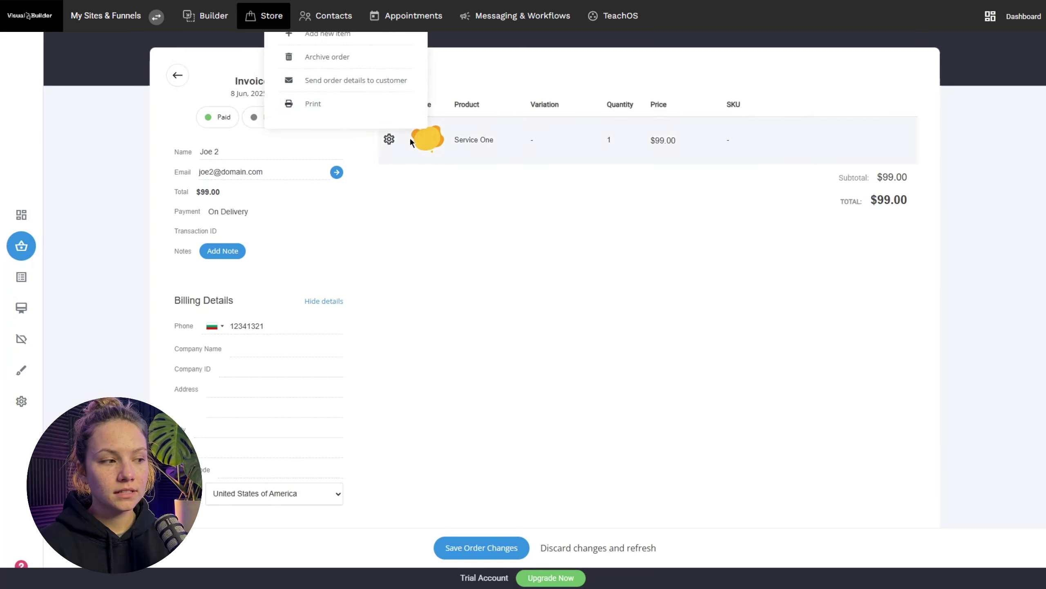
{"action": "left_click", "coordinate": [519, 309]}
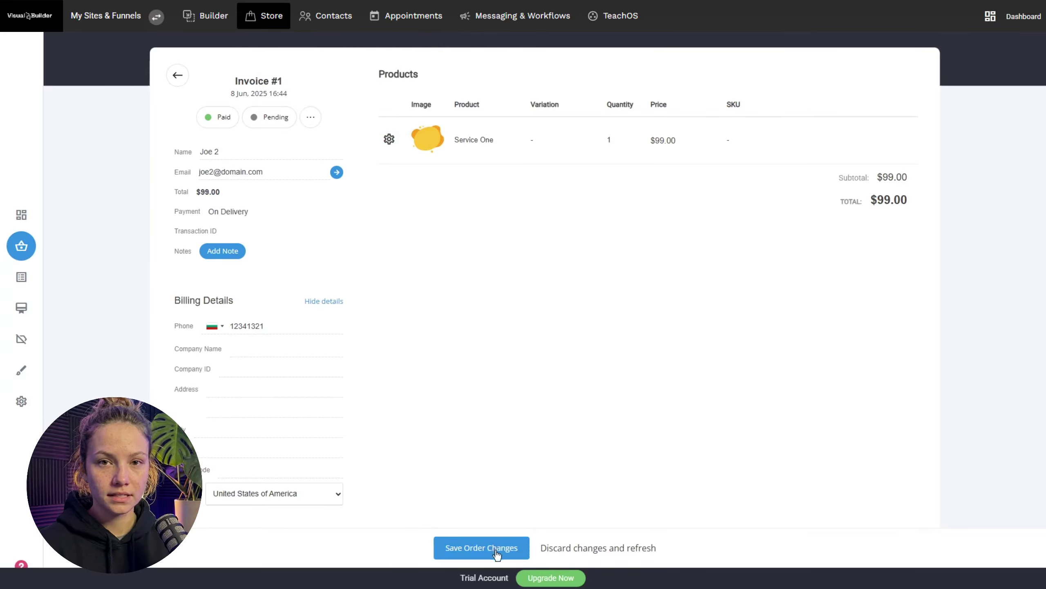
{"action": "left_click", "coordinate": [389, 139]}
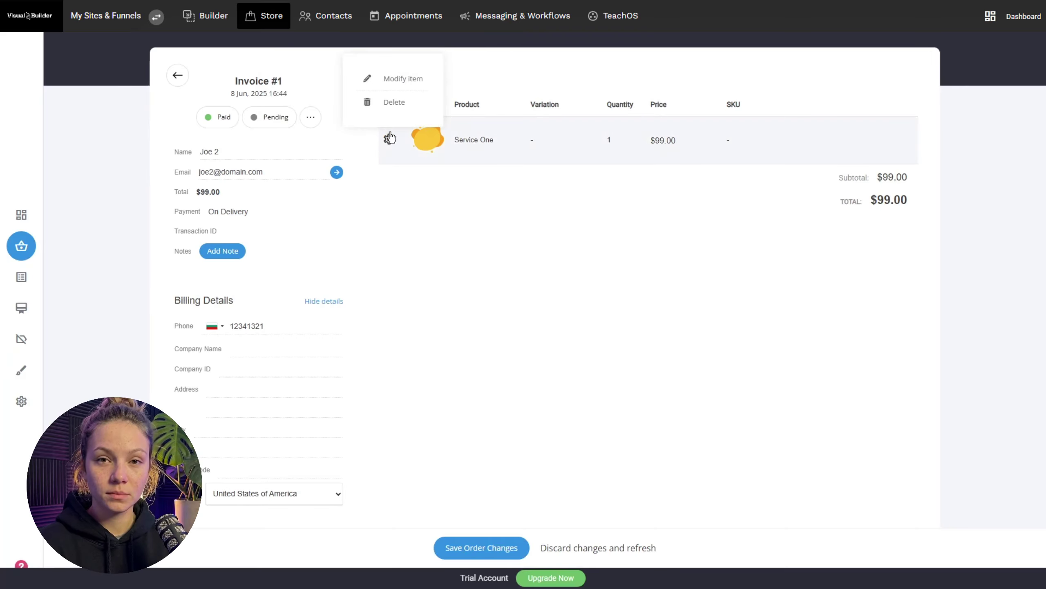
{"action": "left_click", "coordinate": [582, 307]}
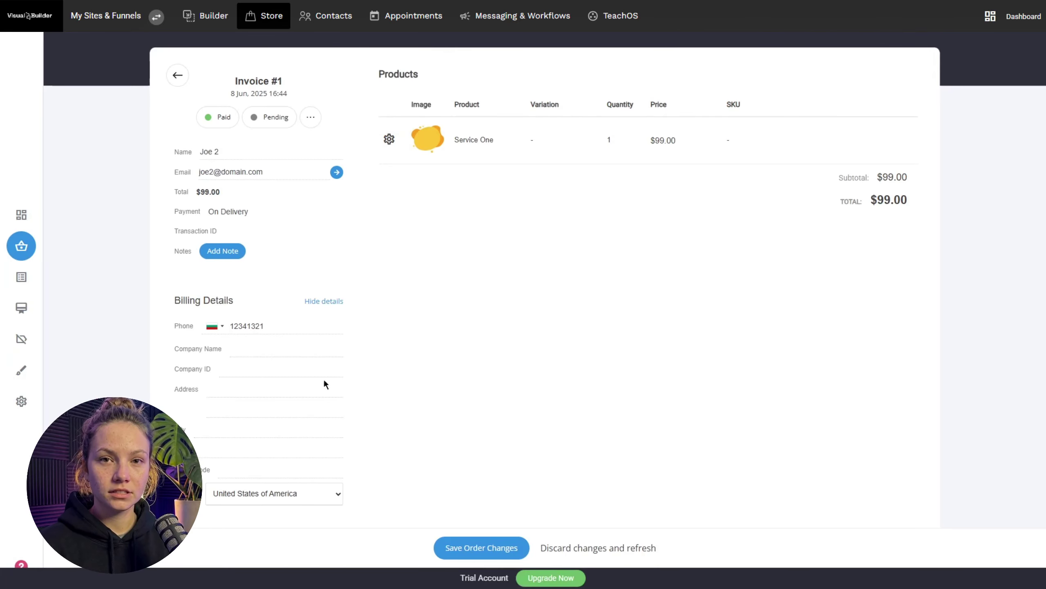
Save the order changes and check the abandoned orders before returning to the orders list
{"action": "left_click", "coordinate": [509, 552]}
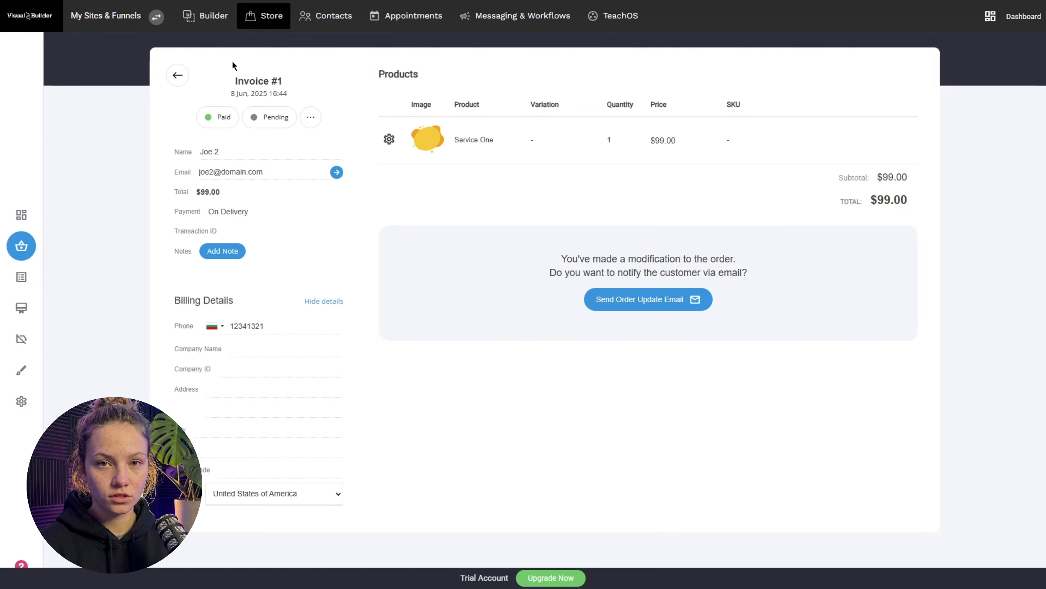
{"action": "left_click", "coordinate": [177, 75]}
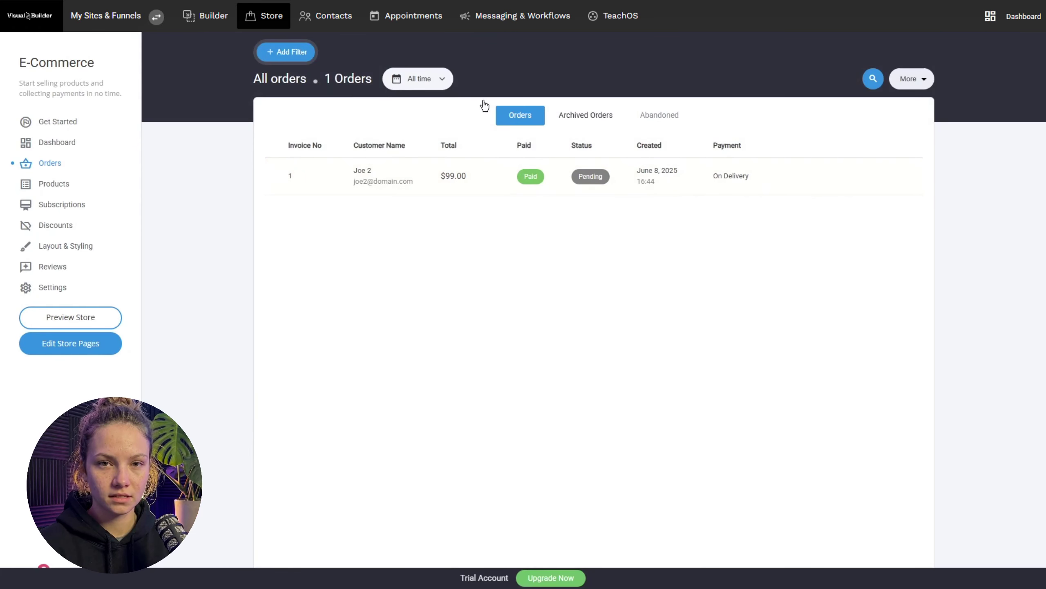
{"action": "left_click", "coordinate": [665, 115]}
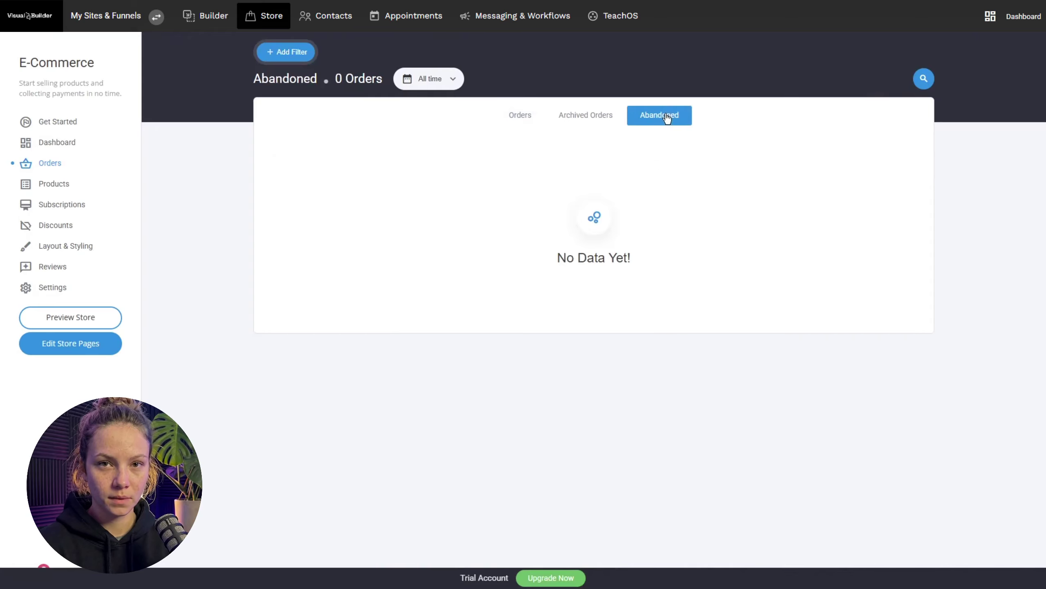
{"action": "left_click", "coordinate": [520, 116]}
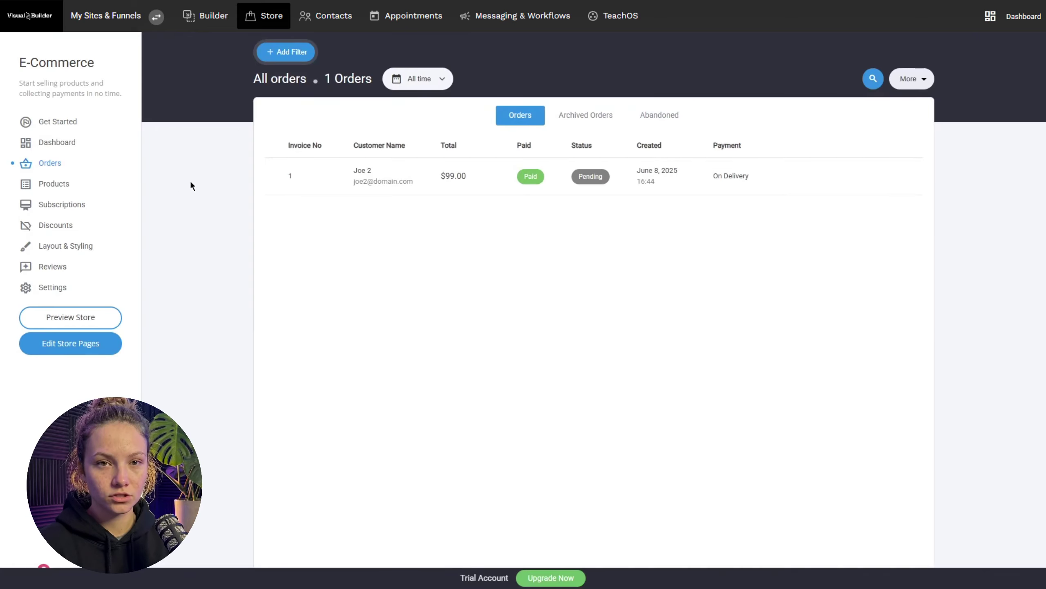
View the store's product list and its Layout & Styling options
{"action": "left_click", "coordinate": [50, 184]}
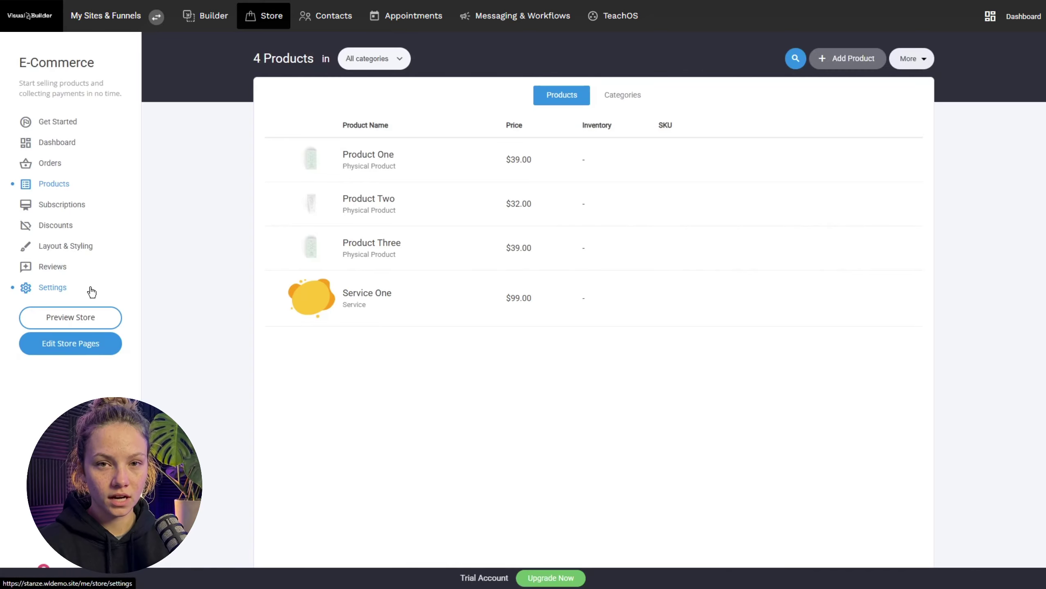
{"action": "left_click", "coordinate": [78, 247]}
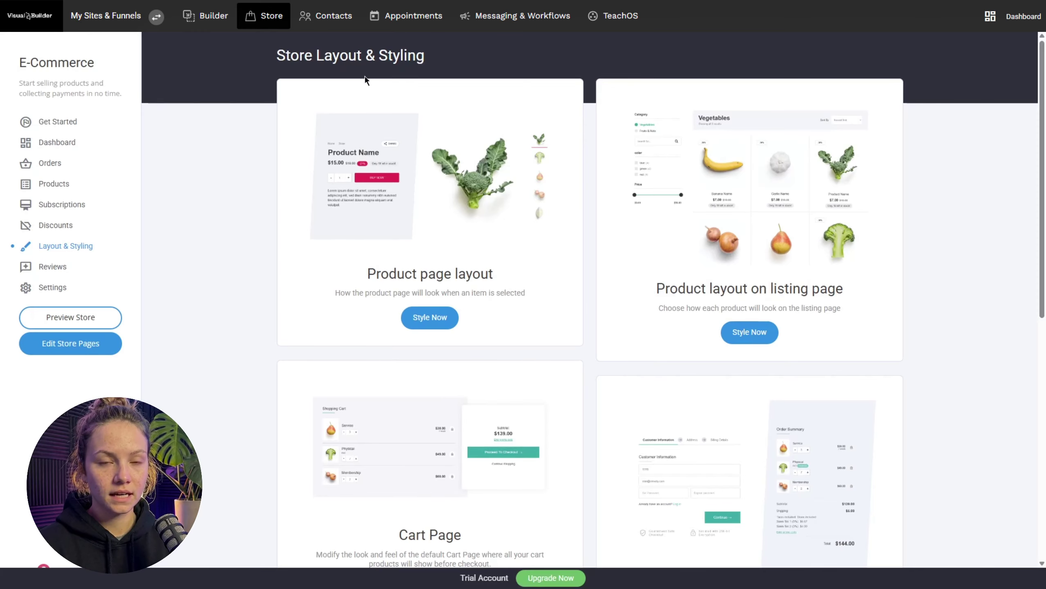
Open the Service Checkout page in the builder and review its checkout form with the bump offer and order summary
{"action": "left_click", "coordinate": [212, 16]}
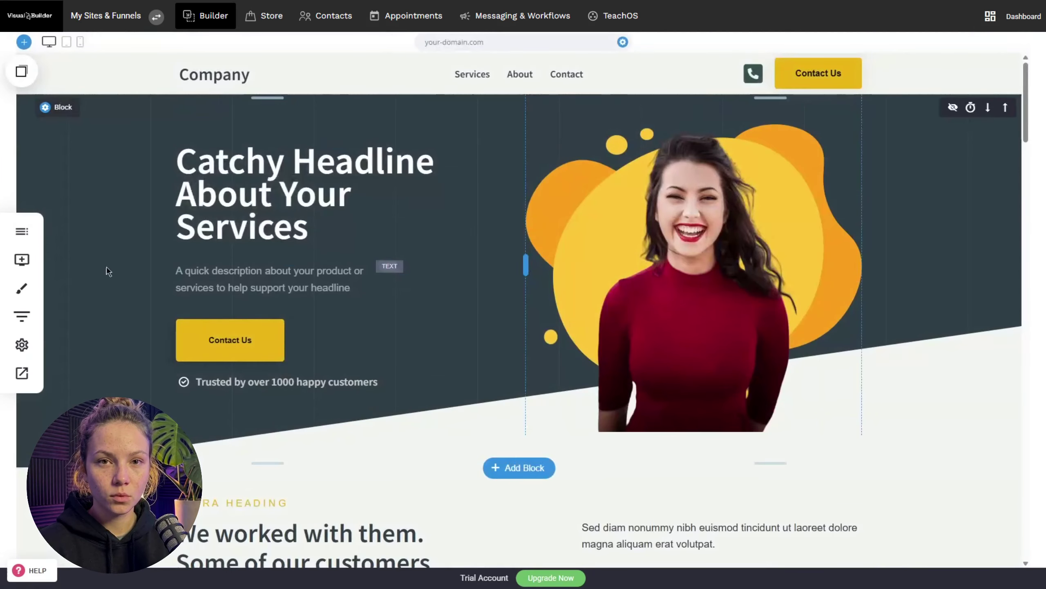
{"action": "left_click", "coordinate": [22, 231]}
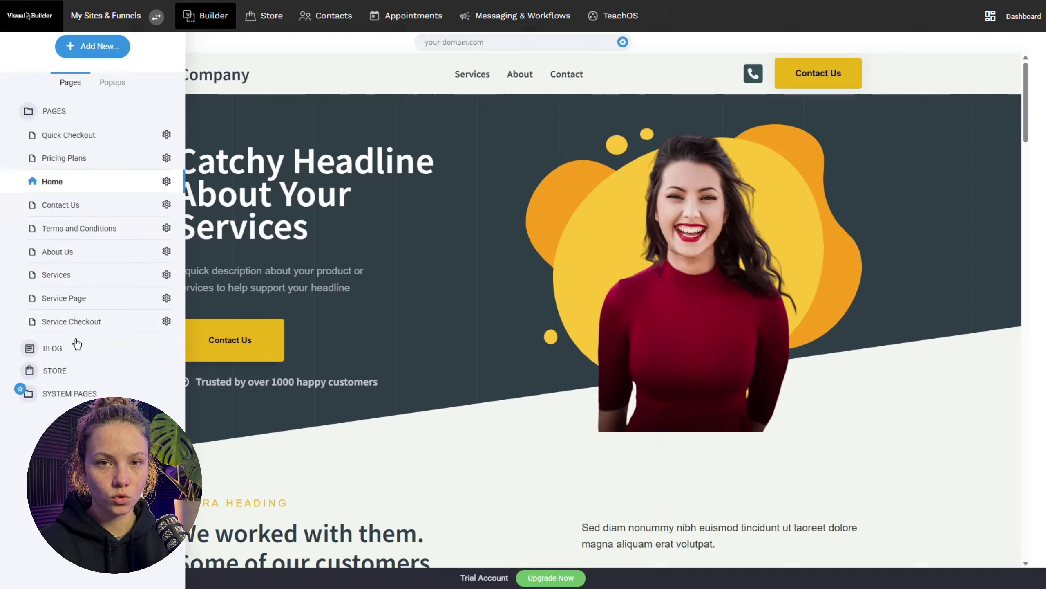
{"action": "left_click", "coordinate": [92, 323]}
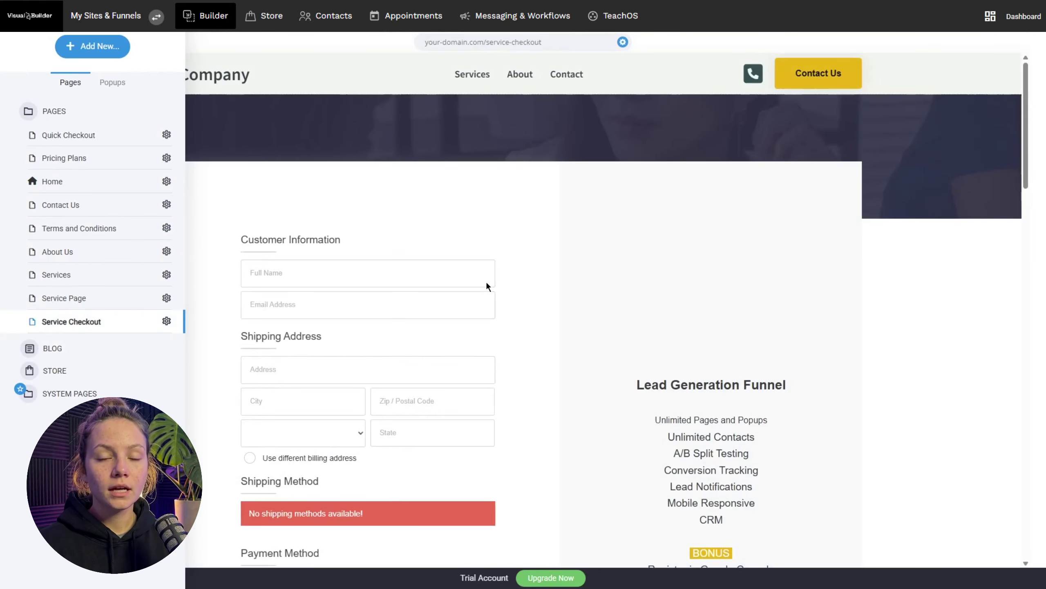
{"action": "scroll", "coordinate": [460, 250], "scroll_direction": "down", "scroll_amount": 6}
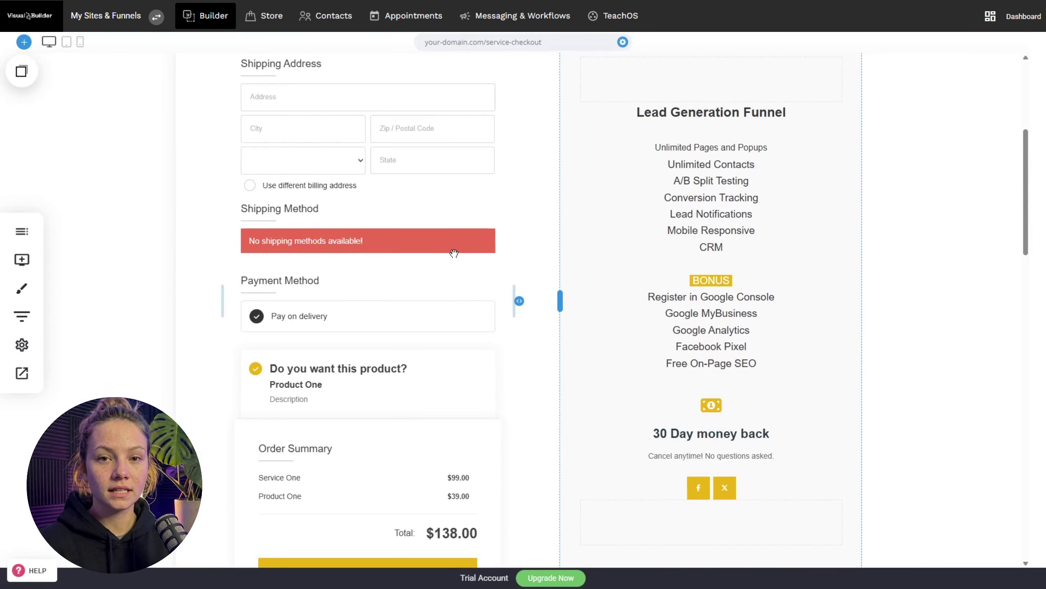
{"action": "scroll", "coordinate": [113, 204], "scroll_direction": "up", "scroll_amount": 5}
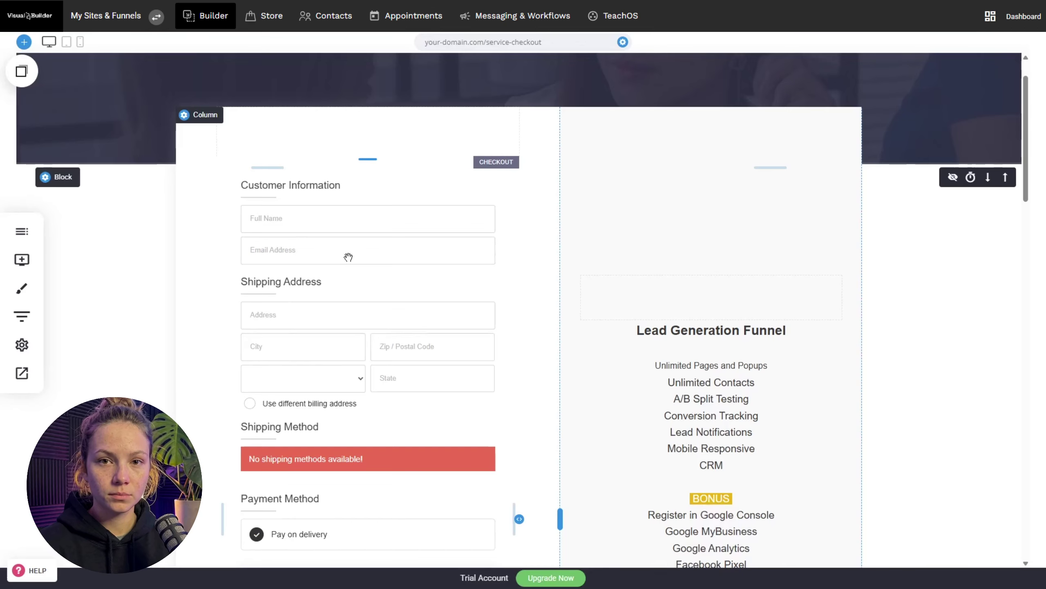
Open the contact tagged "quiz fillers" from the contacts list and inspect invoice #1 from its activity feed
{"action": "scroll", "coordinate": [256, 256], "scroll_direction": "up", "scroll_amount": 2}
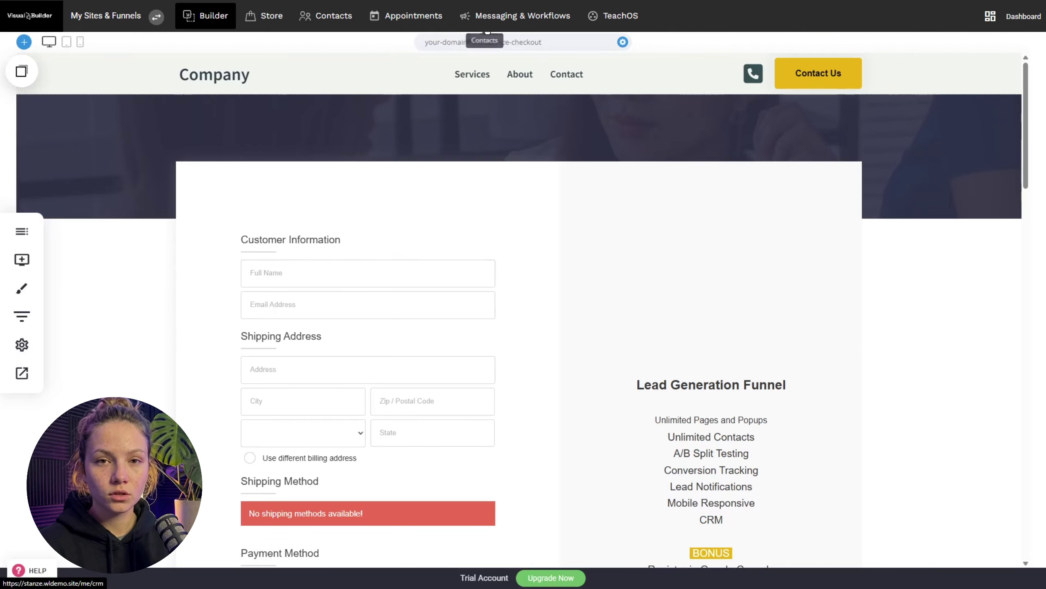
{"action": "left_click", "coordinate": [325, 15]}
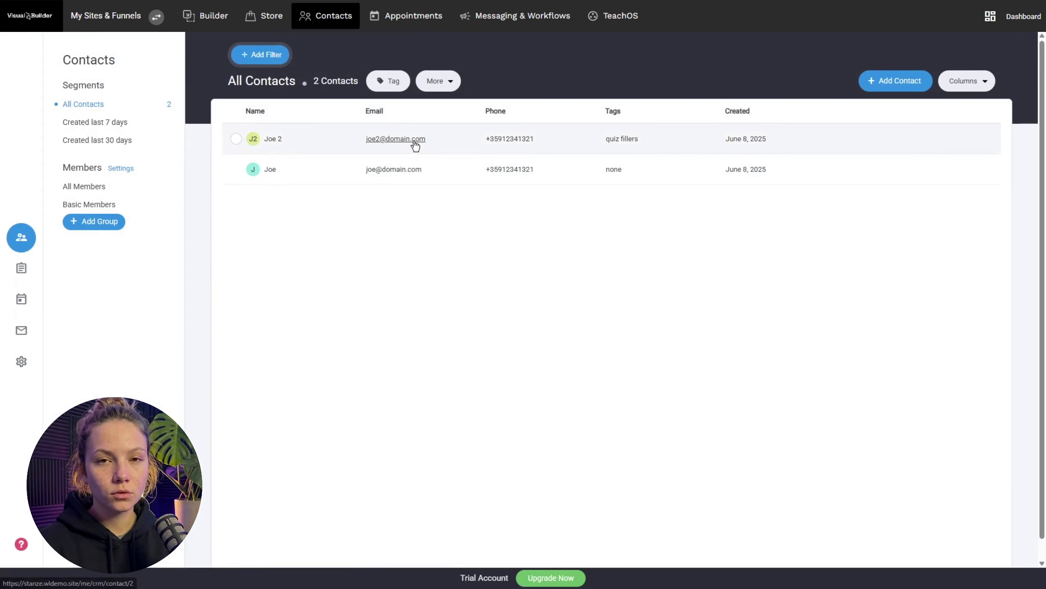
{"action": "left_click", "coordinate": [415, 140]}
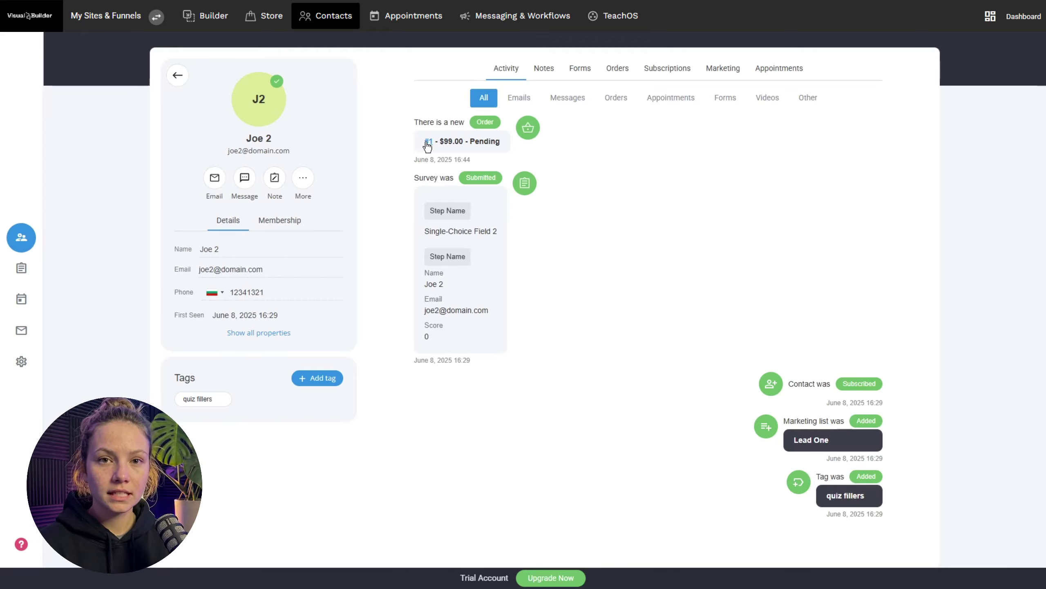
{"action": "left_click", "coordinate": [427, 142]}
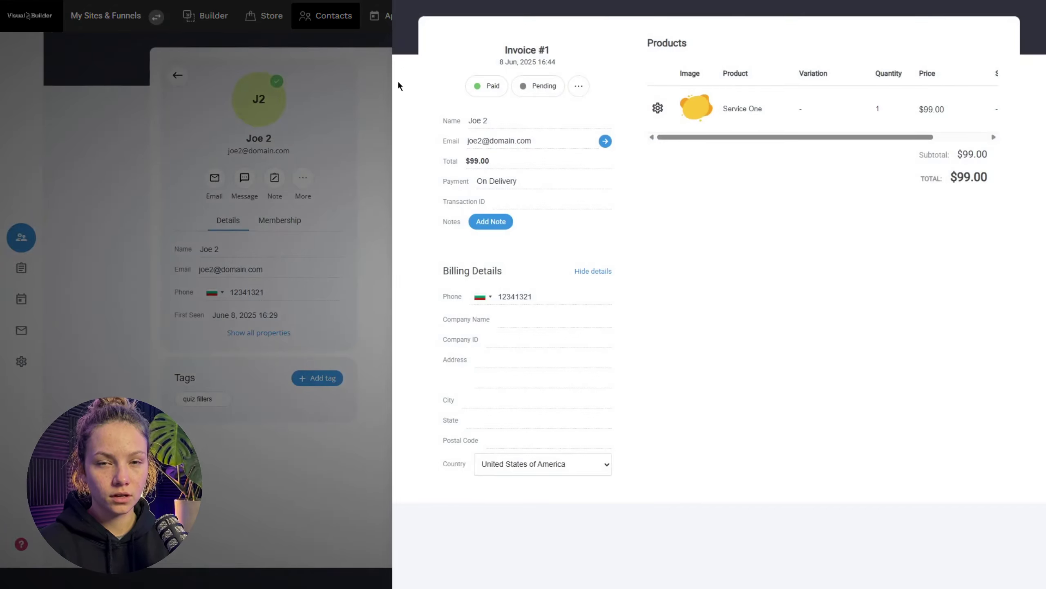
{"action": "left_click", "coordinate": [358, 155]}
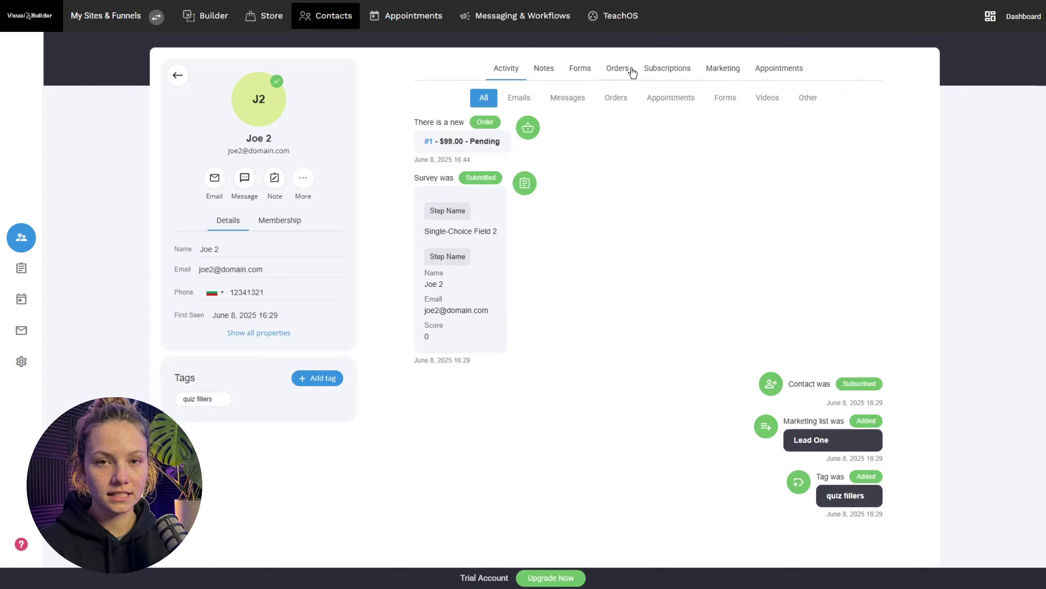
Open invoice 1 from the contact's orders, mark it as canceled and save the order changes
{"action": "left_click", "coordinate": [618, 70]}
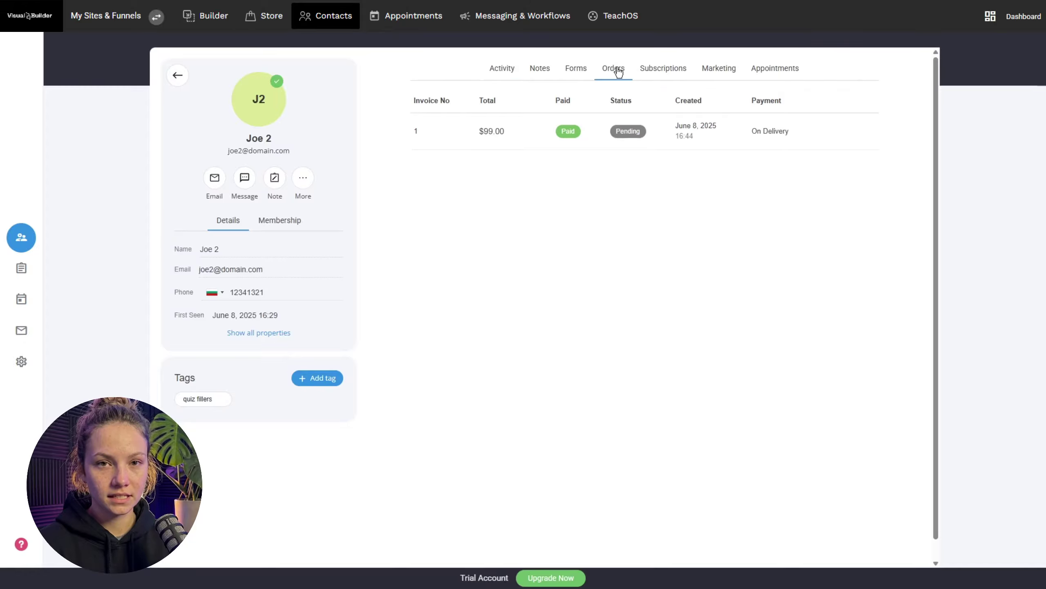
{"action": "left_click", "coordinate": [537, 134]}
{"action": "left_click", "coordinate": [530, 87]}
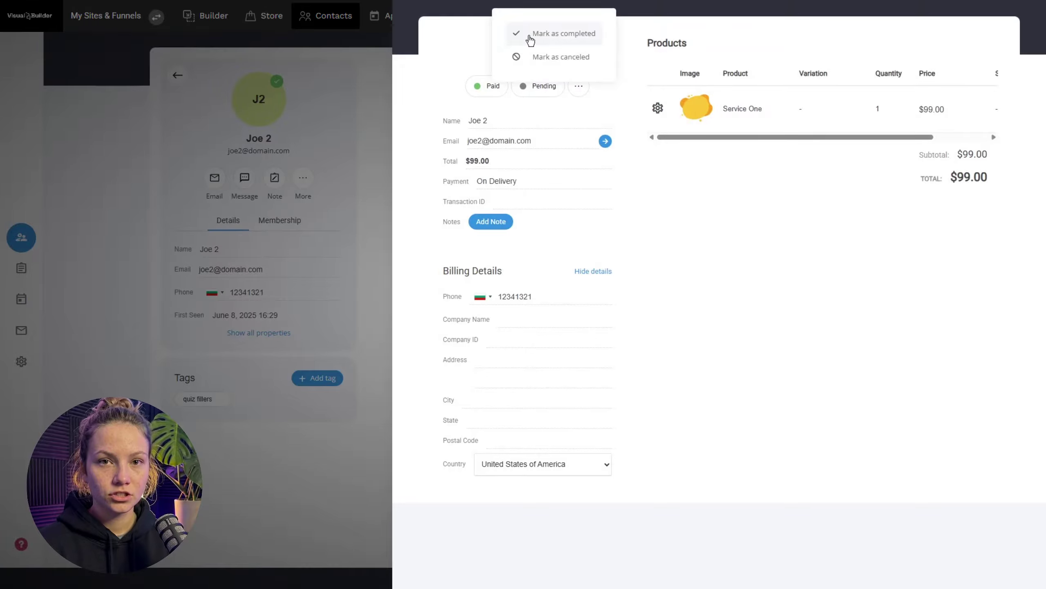
{"action": "left_click", "coordinate": [542, 57]}
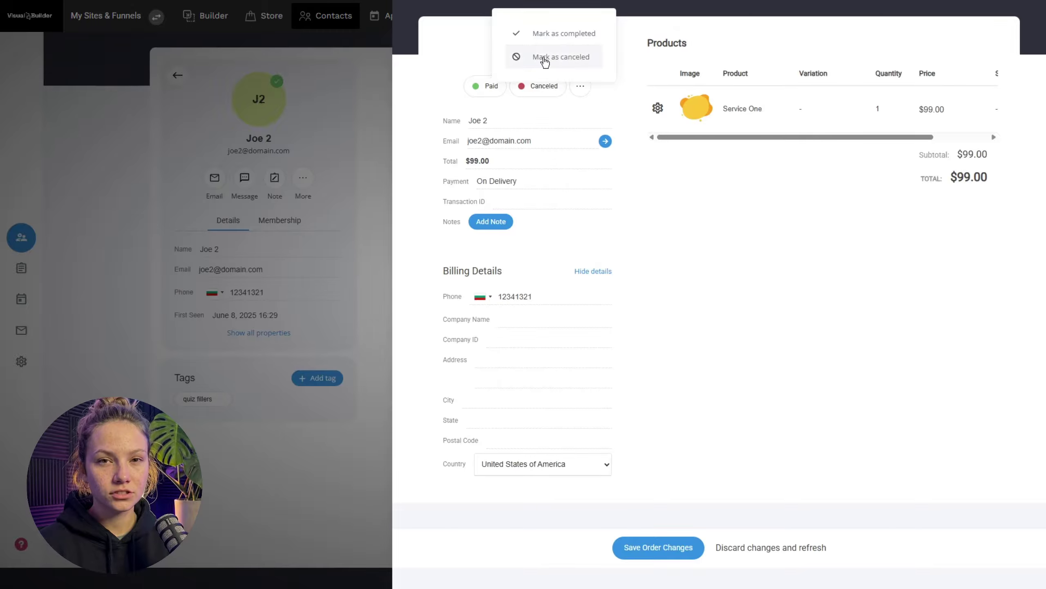
{"action": "left_click", "coordinate": [655, 550]}
{"action": "left_click", "coordinate": [327, 201]}
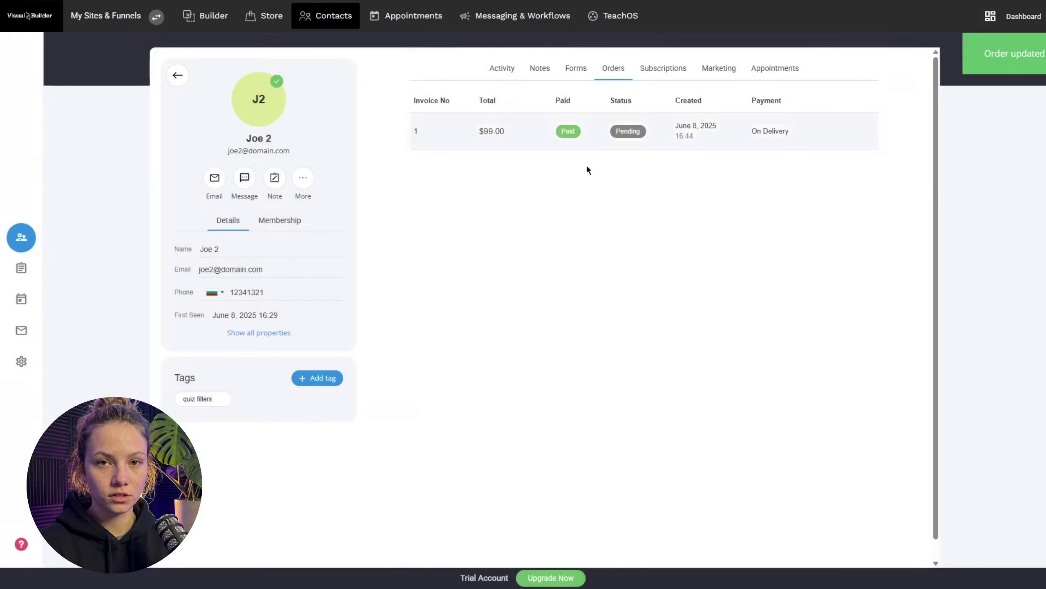
Review the contact's full activity feed and the sales overview on the store dashboard
{"action": "left_click", "coordinate": [507, 74]}
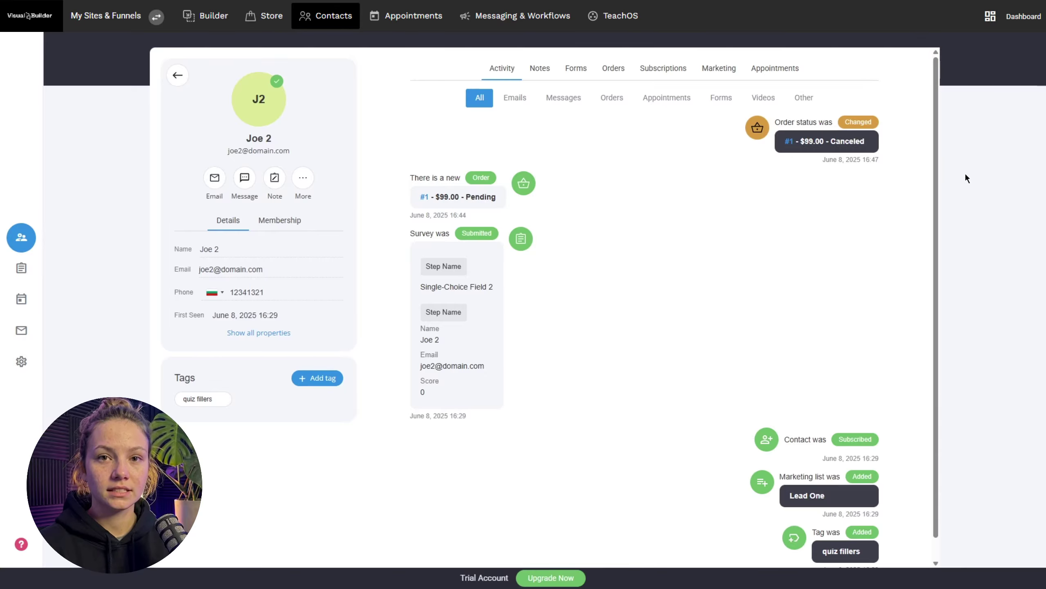
{"action": "left_click", "coordinate": [456, 33]}
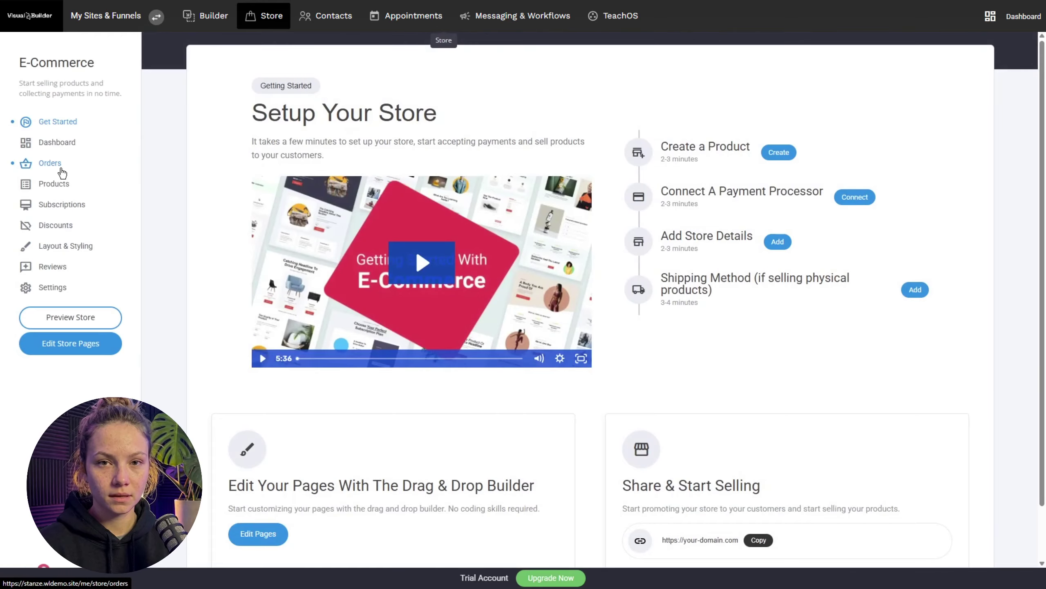
{"action": "left_click", "coordinate": [57, 142]}
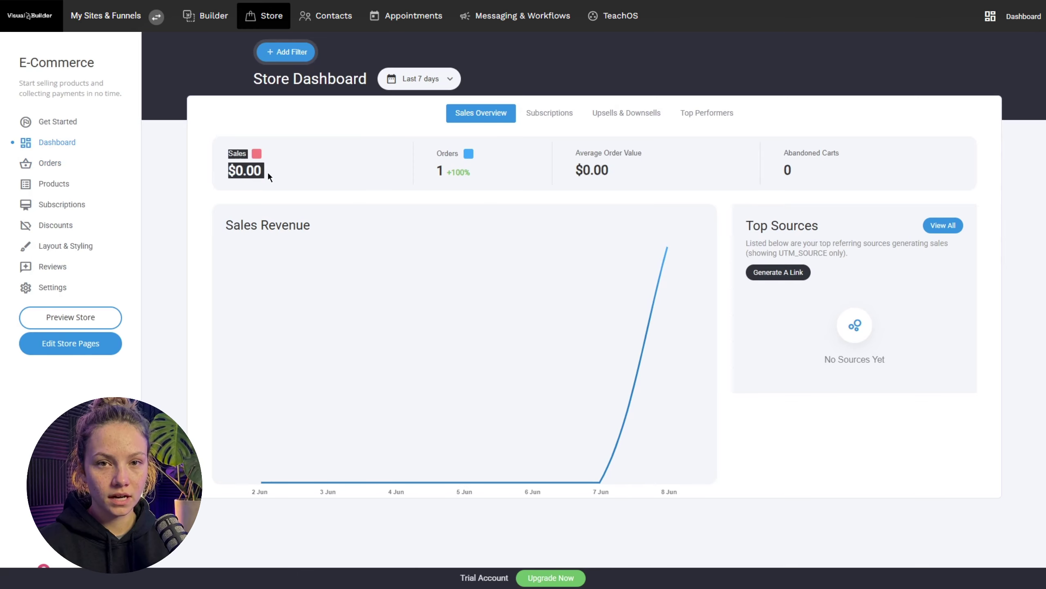
Change the canceled order's status in the orders list, agree to notify the customer via email, and review the store dashboard
{"action": "left_click", "coordinate": [46, 163]}
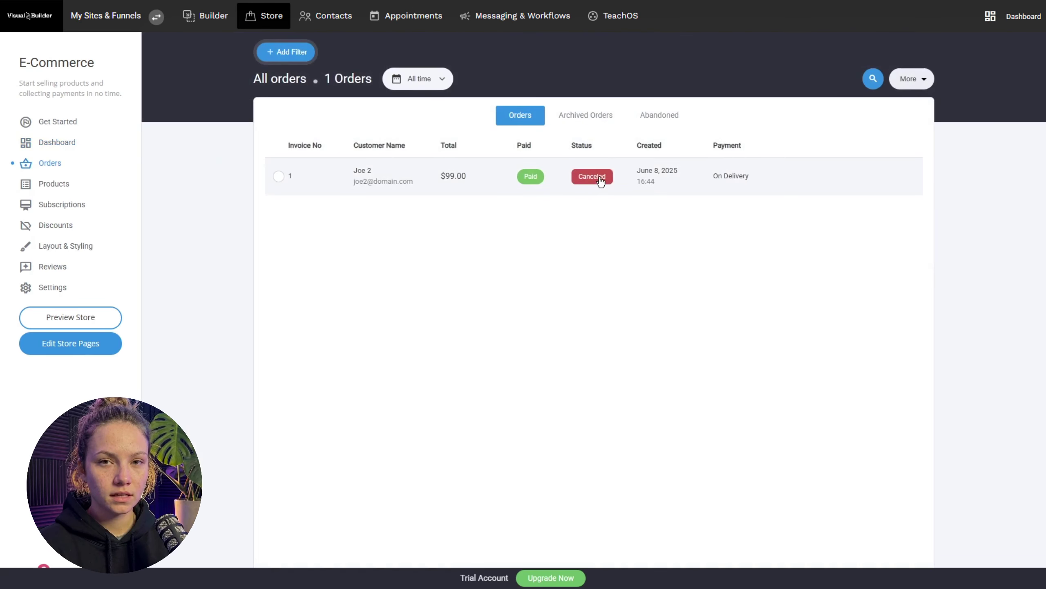
{"action": "left_click", "coordinate": [598, 177]}
{"action": "left_click", "coordinate": [616, 140]}
{"action": "left_click", "coordinate": [536, 242]}
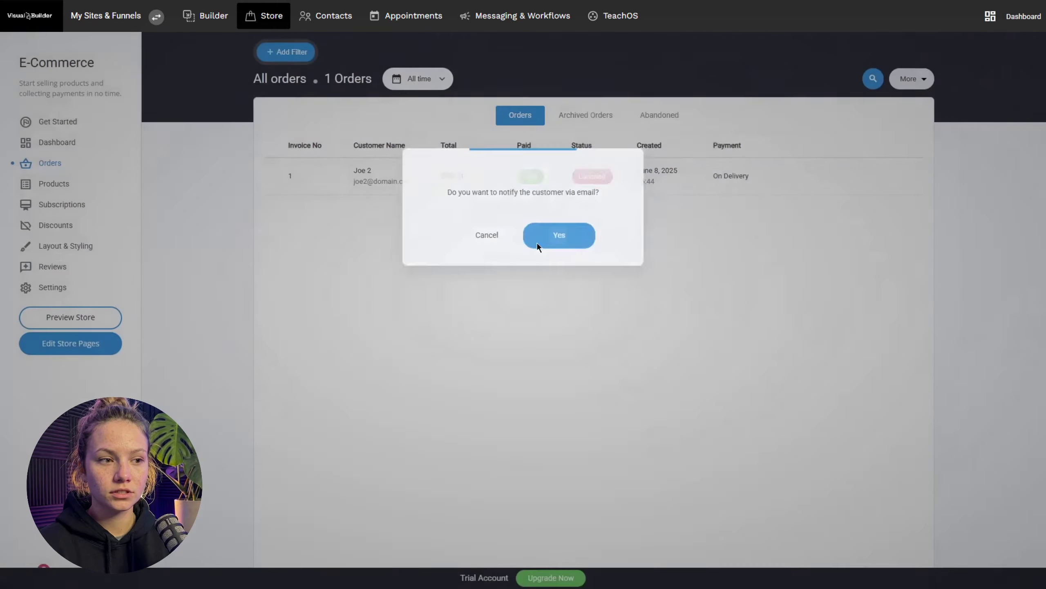
{"action": "left_click", "coordinate": [50, 143]}
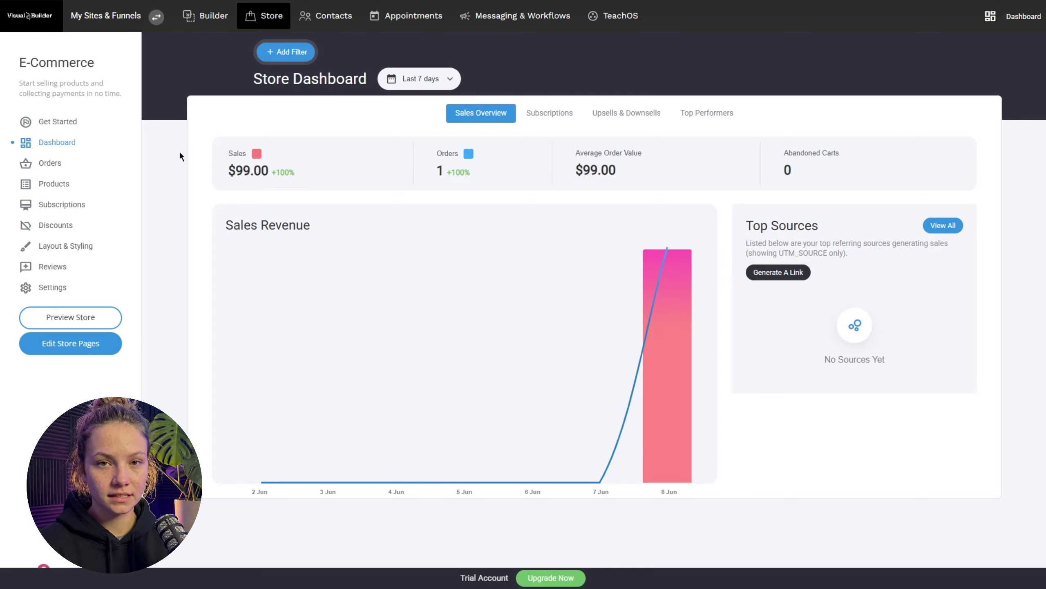
Open the home page in the builder and add a Cart widget to the header beside the Contact Us button
{"action": "left_click", "coordinate": [408, 34]}
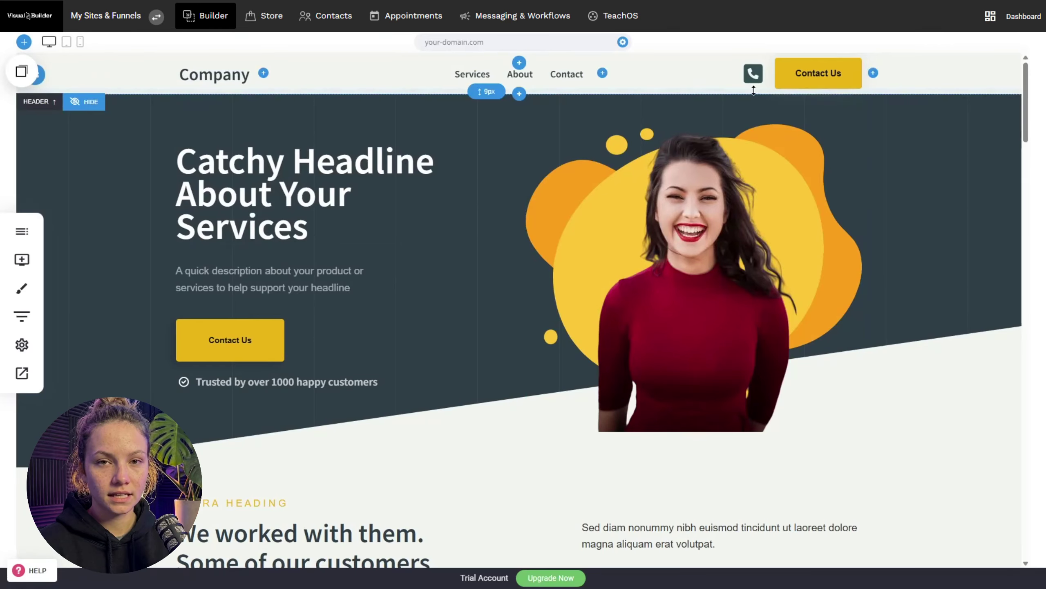
{"action": "scroll", "coordinate": [417, 267], "scroll_direction": "down", "scroll_amount": 5}
{"action": "scroll", "coordinate": [418, 267], "scroll_direction": "down", "scroll_amount": 7}
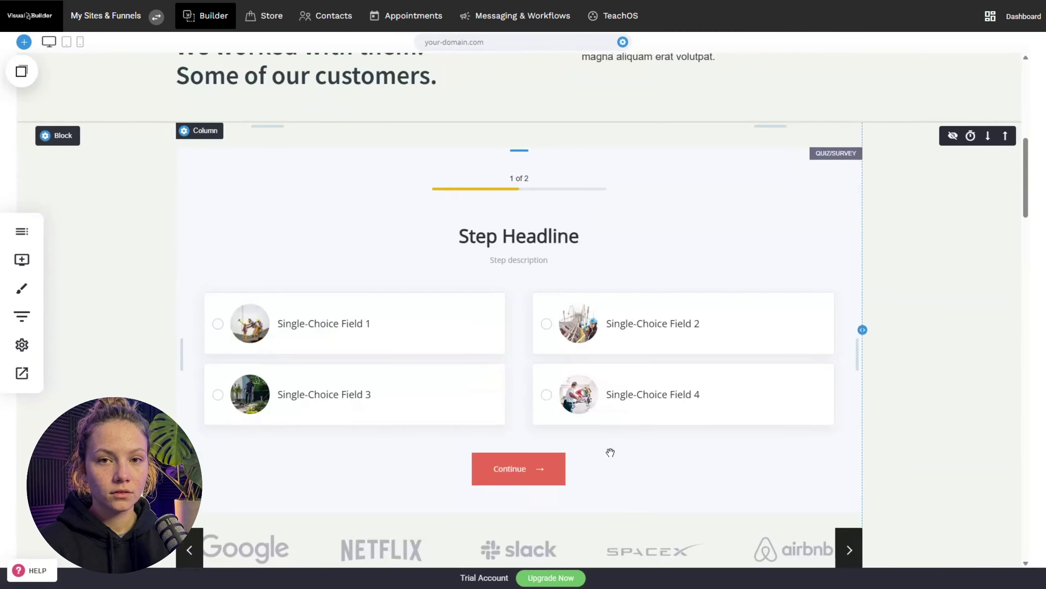
{"action": "scroll", "coordinate": [610, 447], "scroll_direction": "up", "scroll_amount": 12}
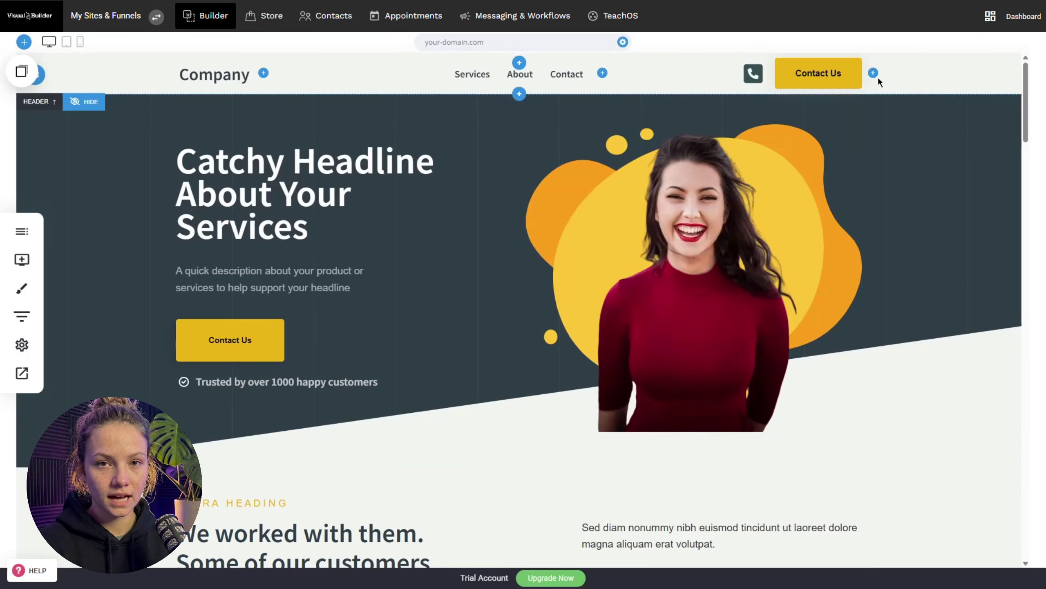
{"action": "left_click", "coordinate": [873, 71]}
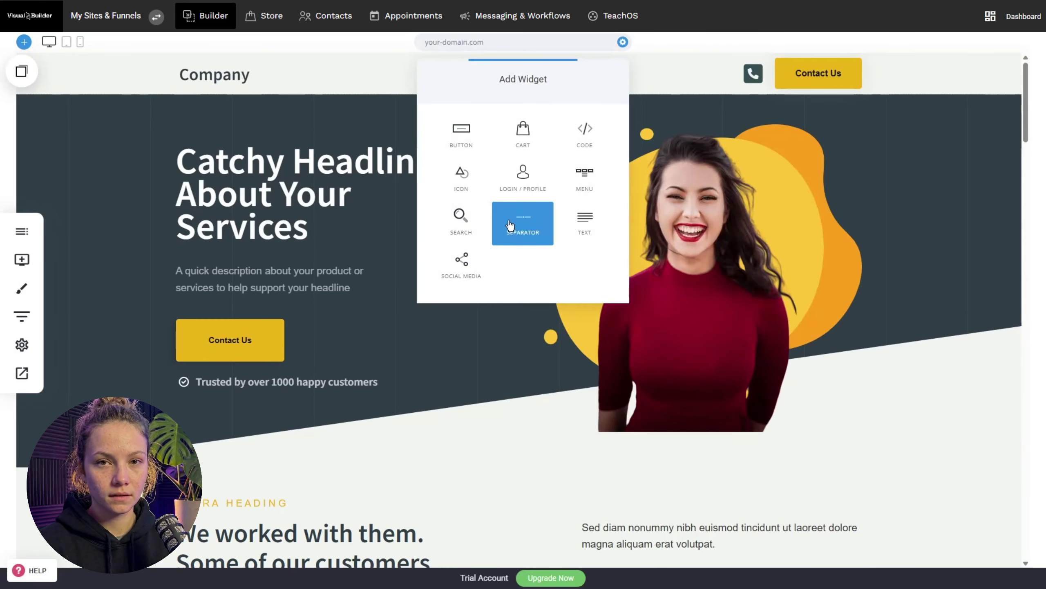
{"action": "left_click", "coordinate": [530, 153]}
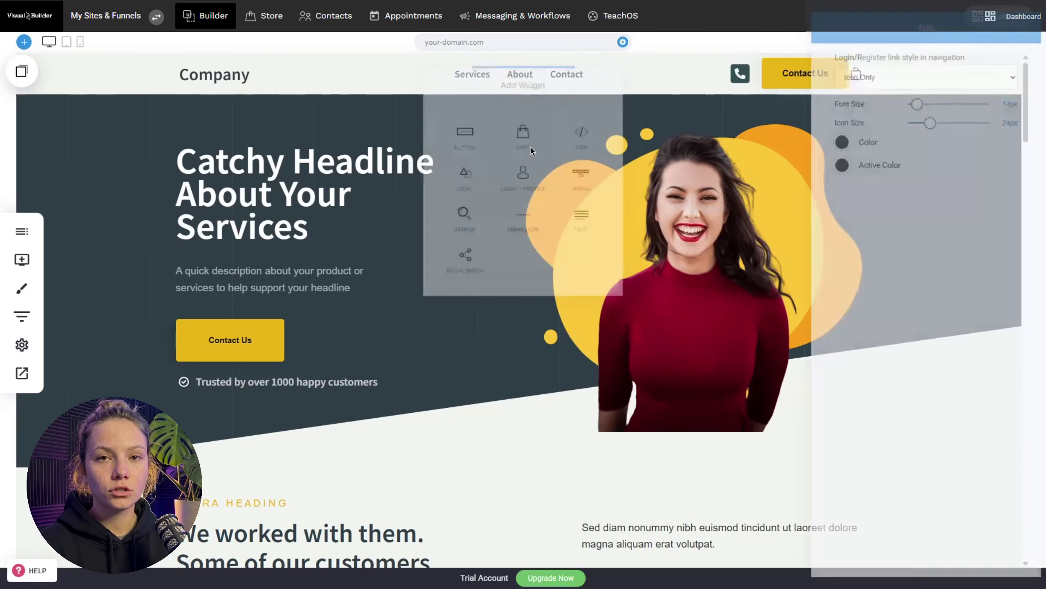
{"action": "left_click", "coordinate": [836, 85]}
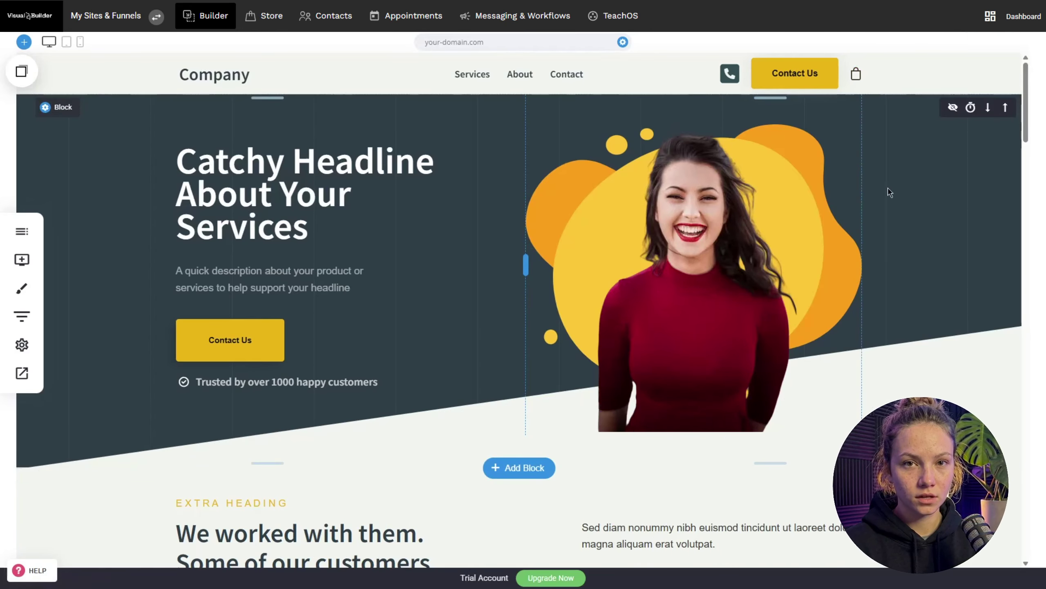
Examine the Store Product, Store Catalog, Store Checkout and Cart layouts among the system pages
{"action": "left_click", "coordinate": [17, 241]}
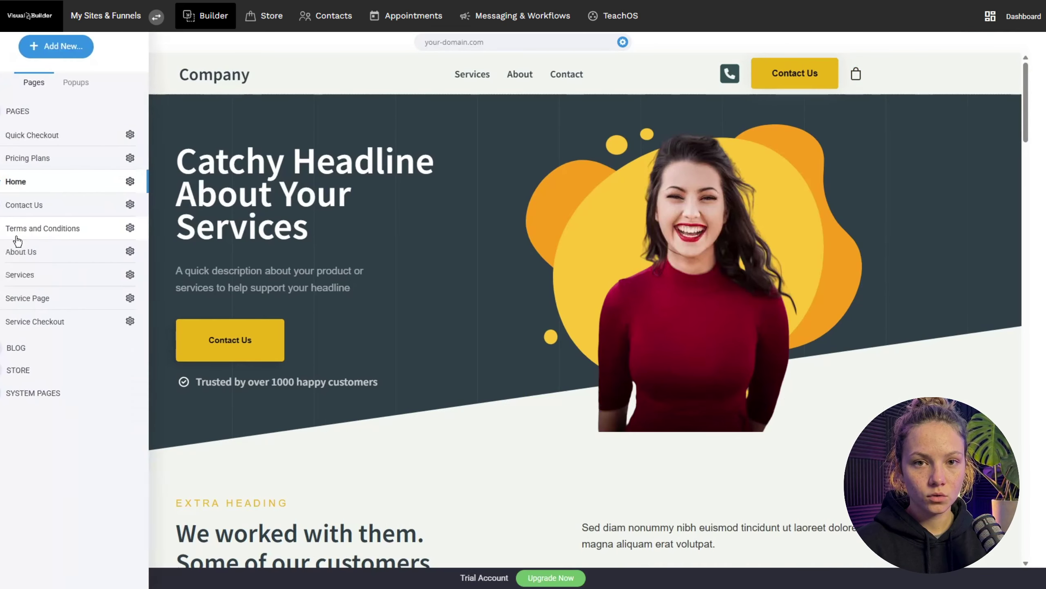
{"action": "left_click", "coordinate": [74, 393]}
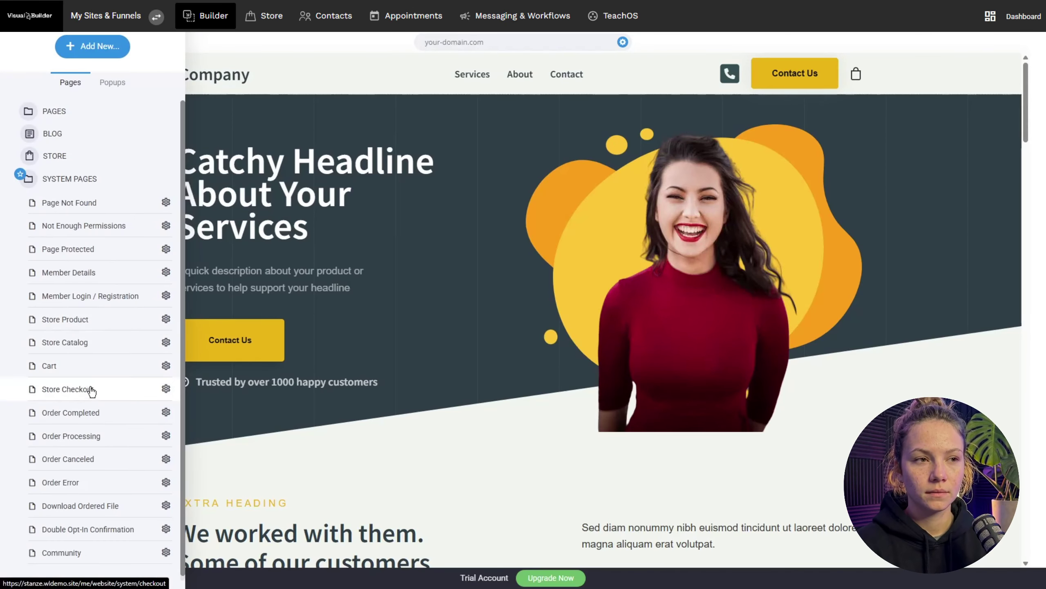
{"action": "left_click", "coordinate": [81, 319]}
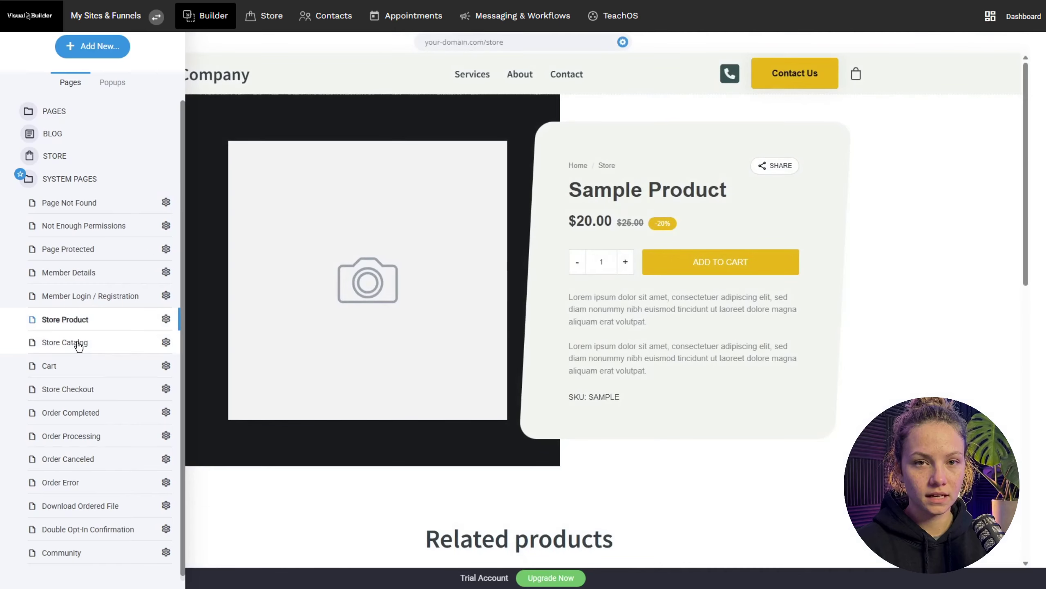
{"action": "left_click", "coordinate": [78, 346]}
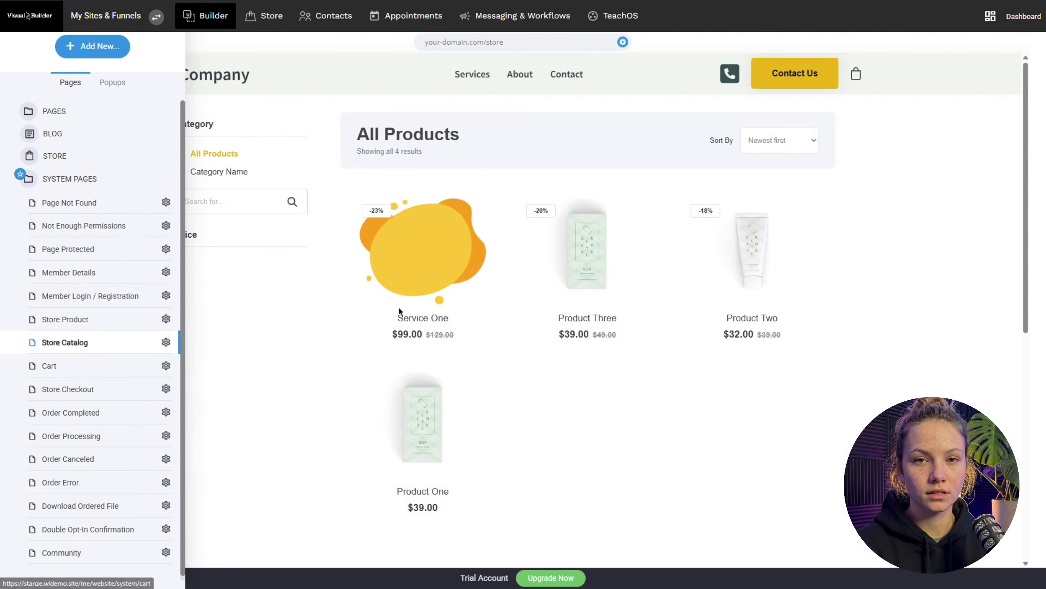
{"action": "left_click", "coordinate": [100, 388]}
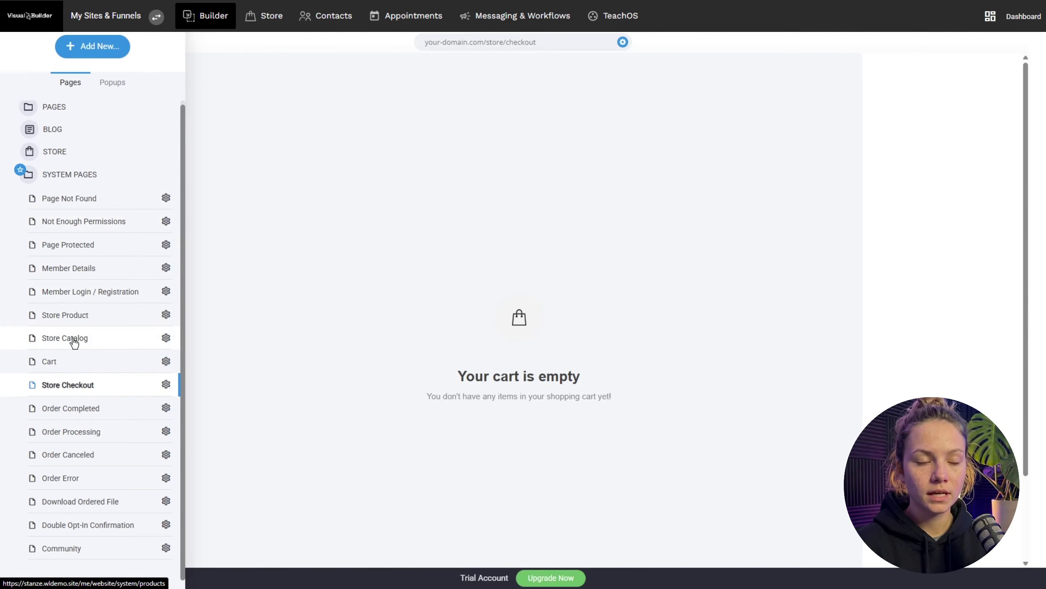
{"action": "left_click", "coordinate": [76, 364]}
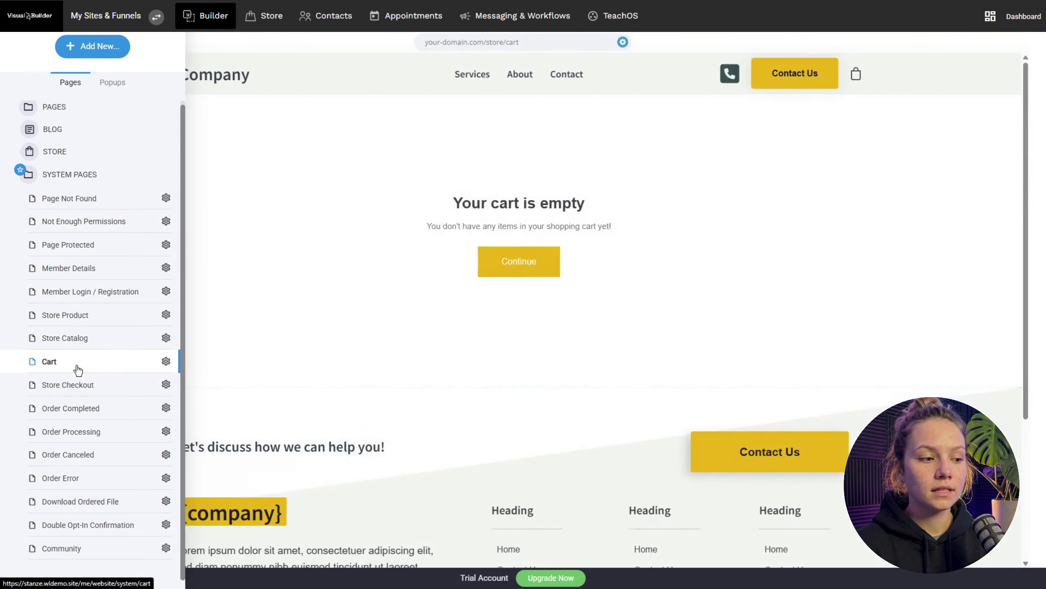
Open the Order Completed system page and reduce the spacing above the "Thank you for your order!" heading
{"action": "left_click", "coordinate": [70, 409]}
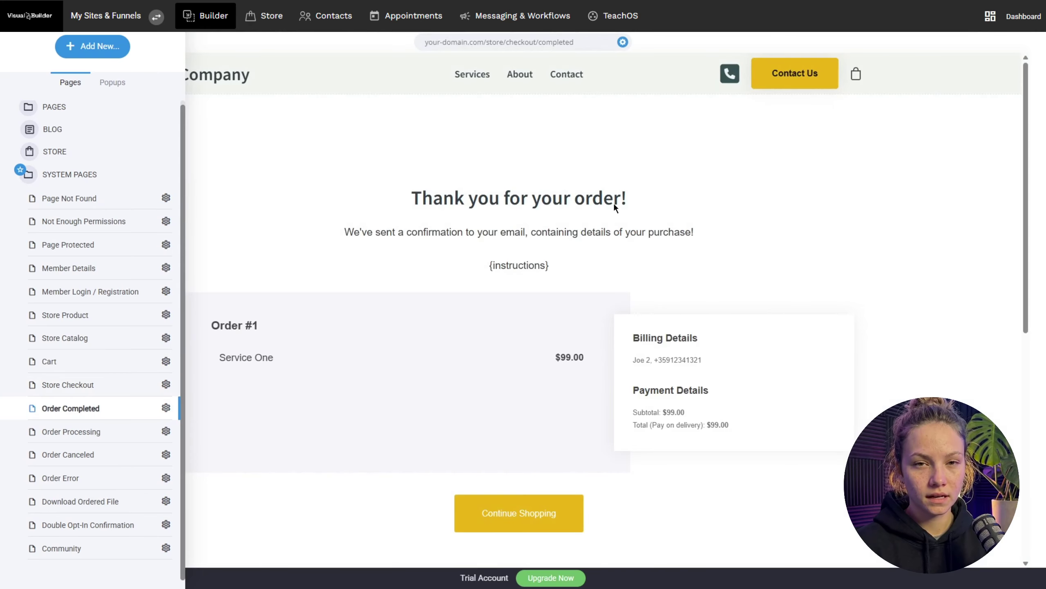
{"action": "left_click", "coordinate": [534, 181]}
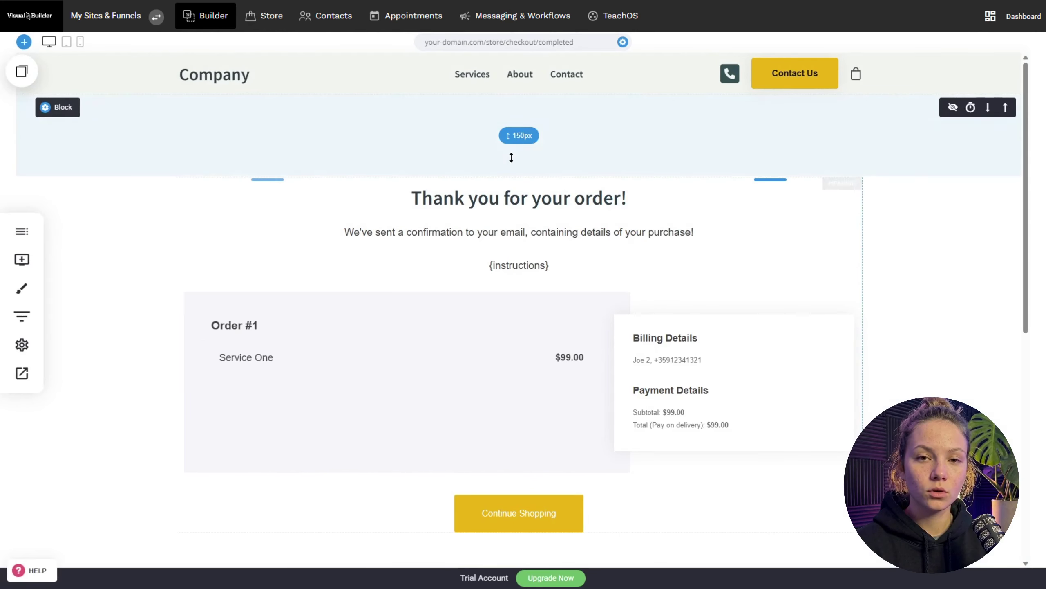
{"action": "left_click_drag", "start_coordinate": [450, 167], "coordinate": [450, 112]}
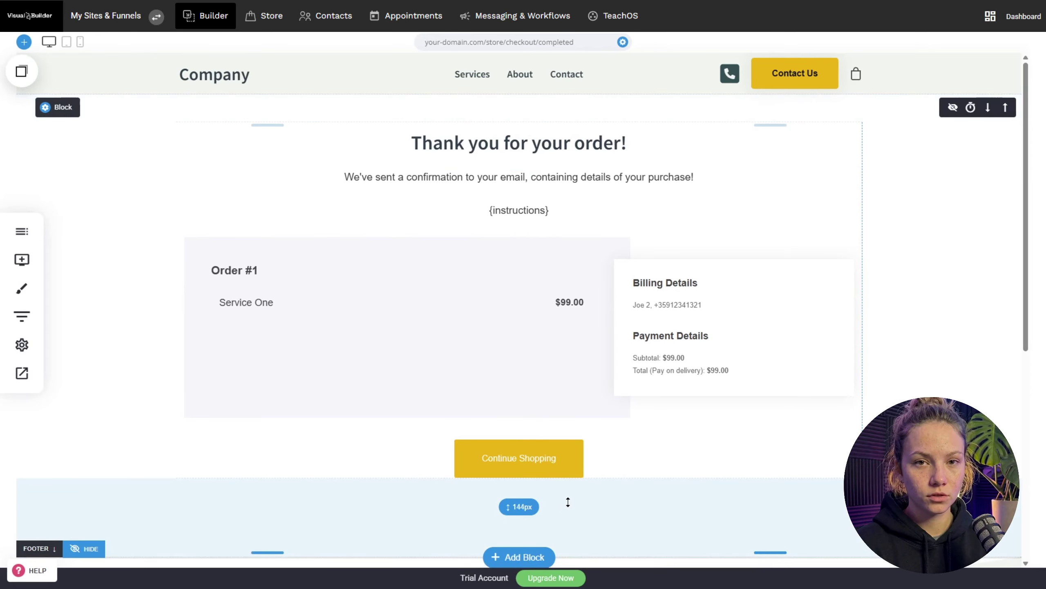